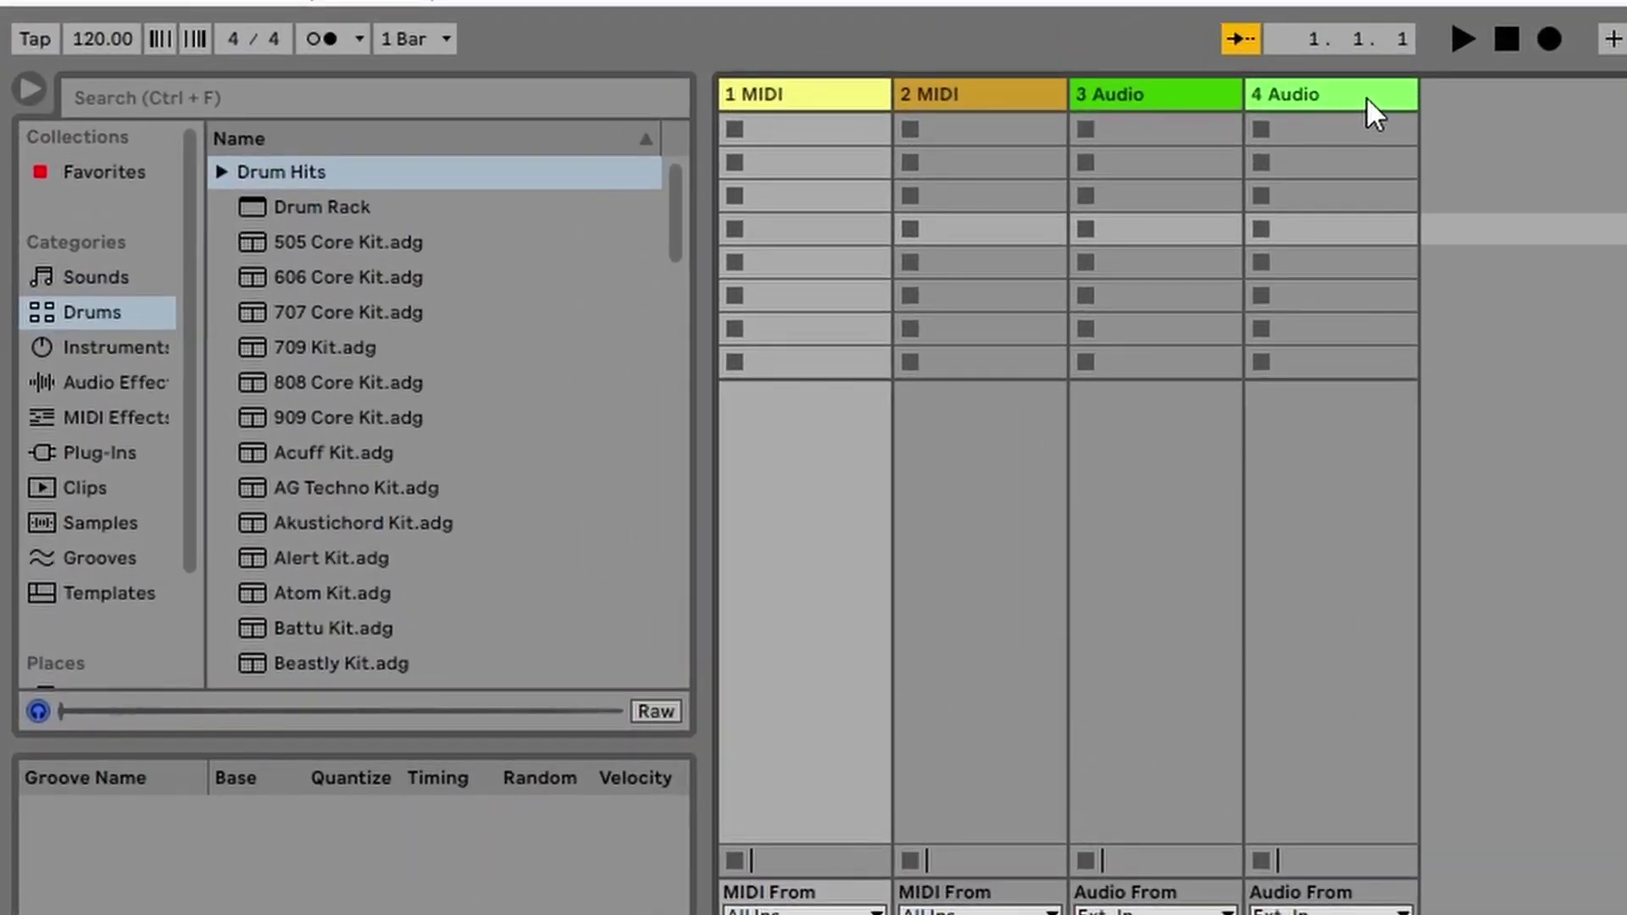
Delete the two audio tracks, 3 Audio and 4 Audio, leaving only the MIDI tracks in the set.
{"action": "left_click", "coordinate": [628, 77]}
{"action": "right_click", "coordinate": [1366, 95]}
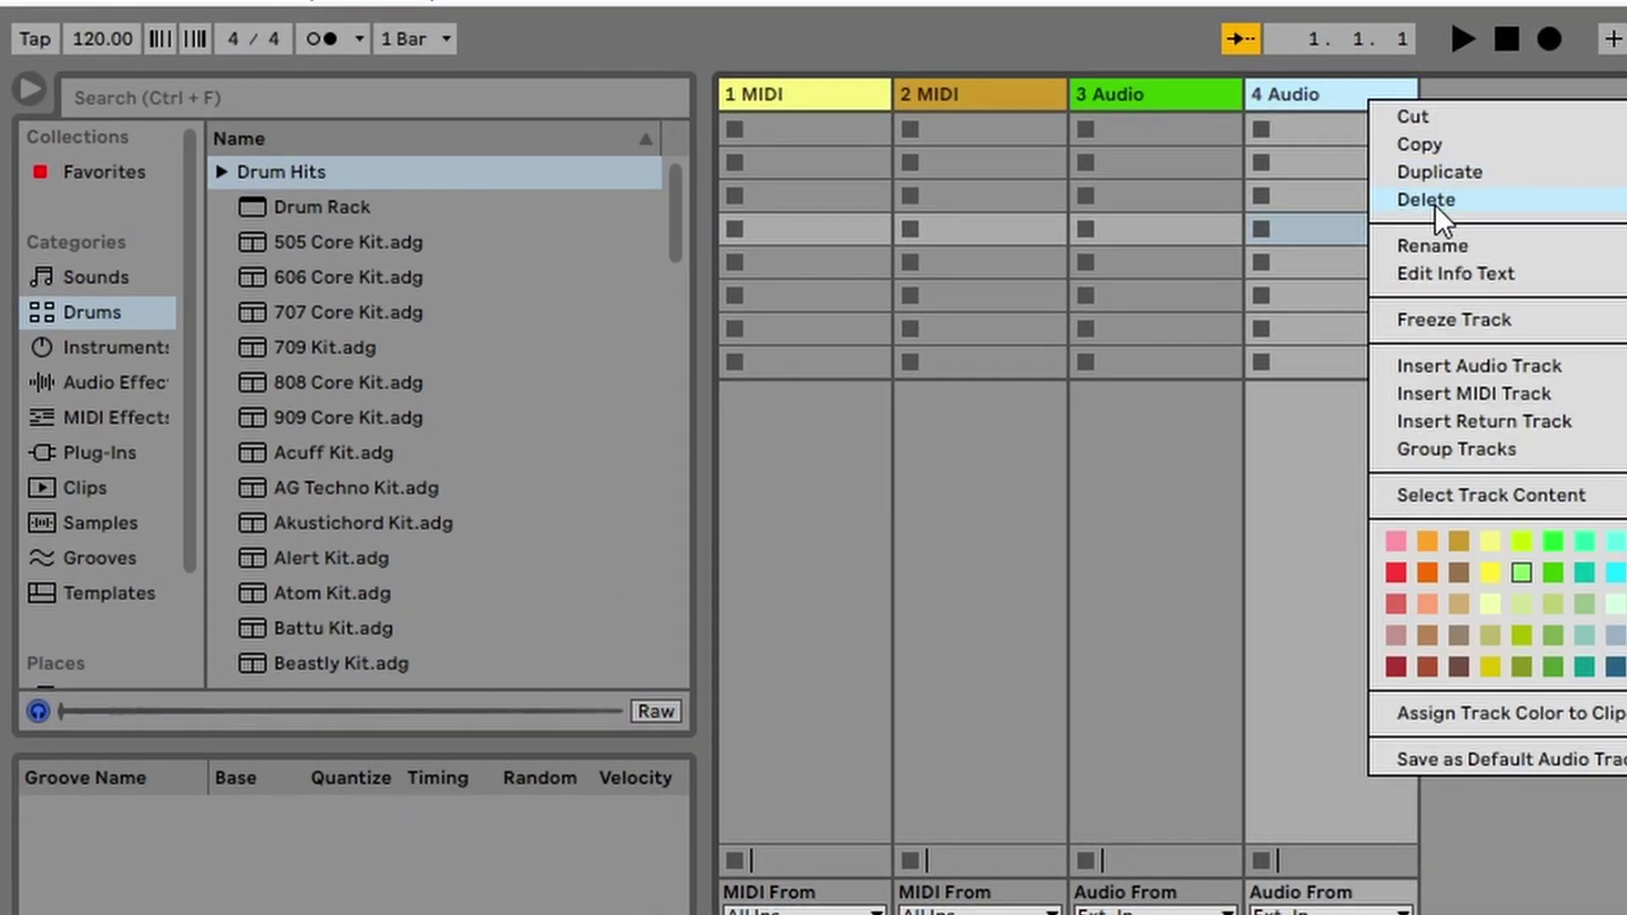
{"action": "left_click", "coordinate": [1435, 205]}
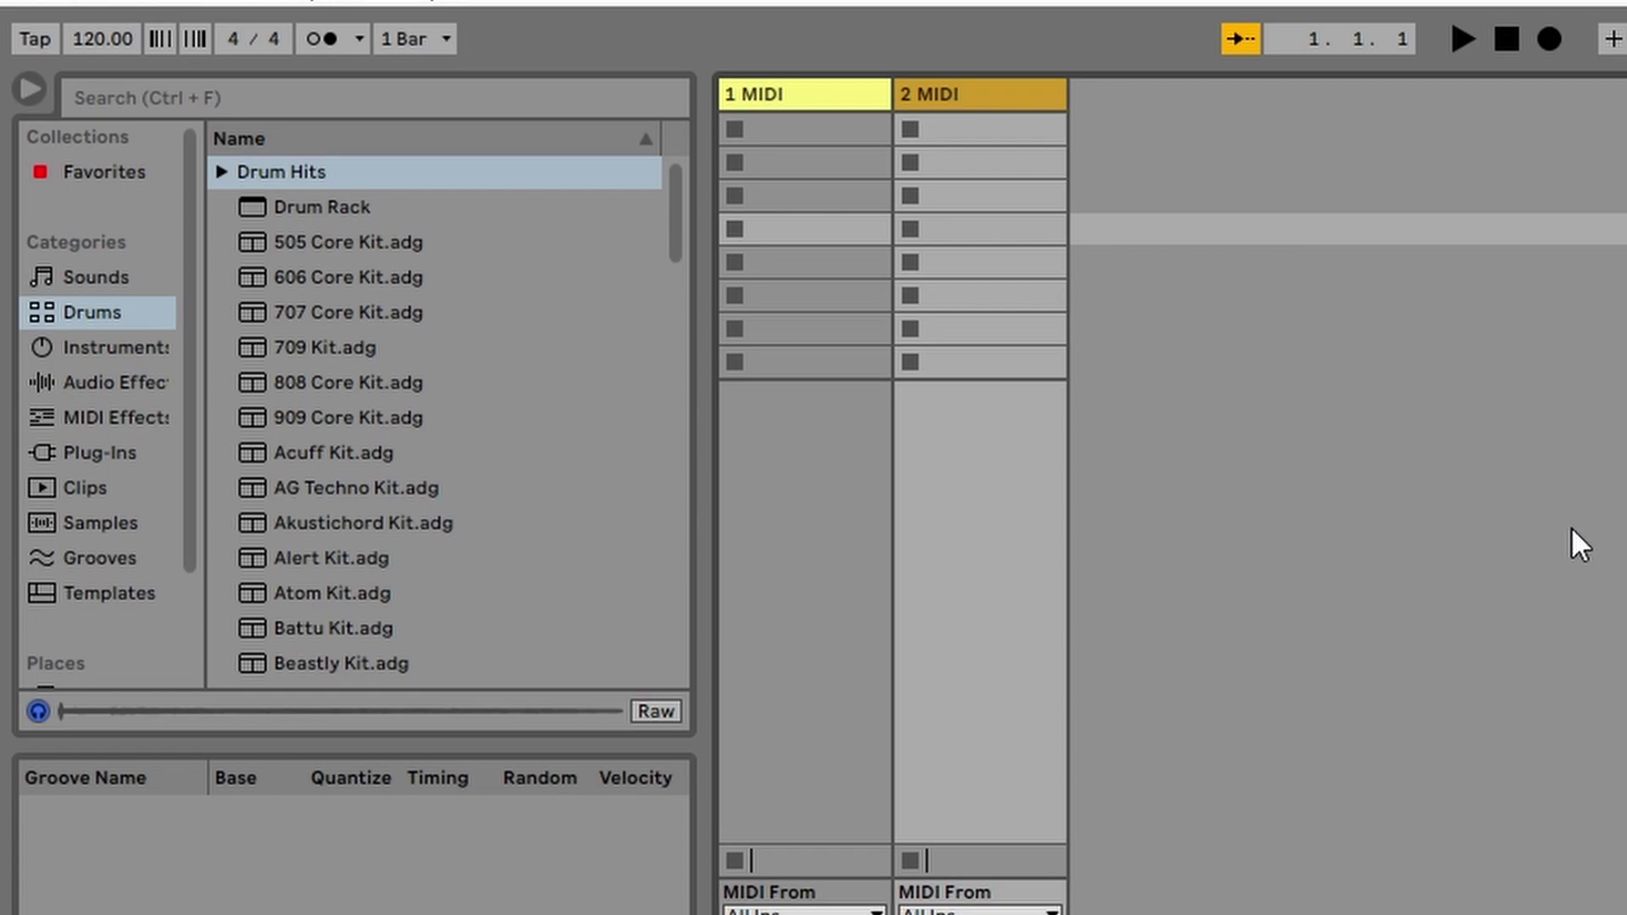
Preview 505 Core Kit.adg from the Drums category and load it onto the 1 MIDI track.
{"action": "left_click", "coordinate": [88, 313]}
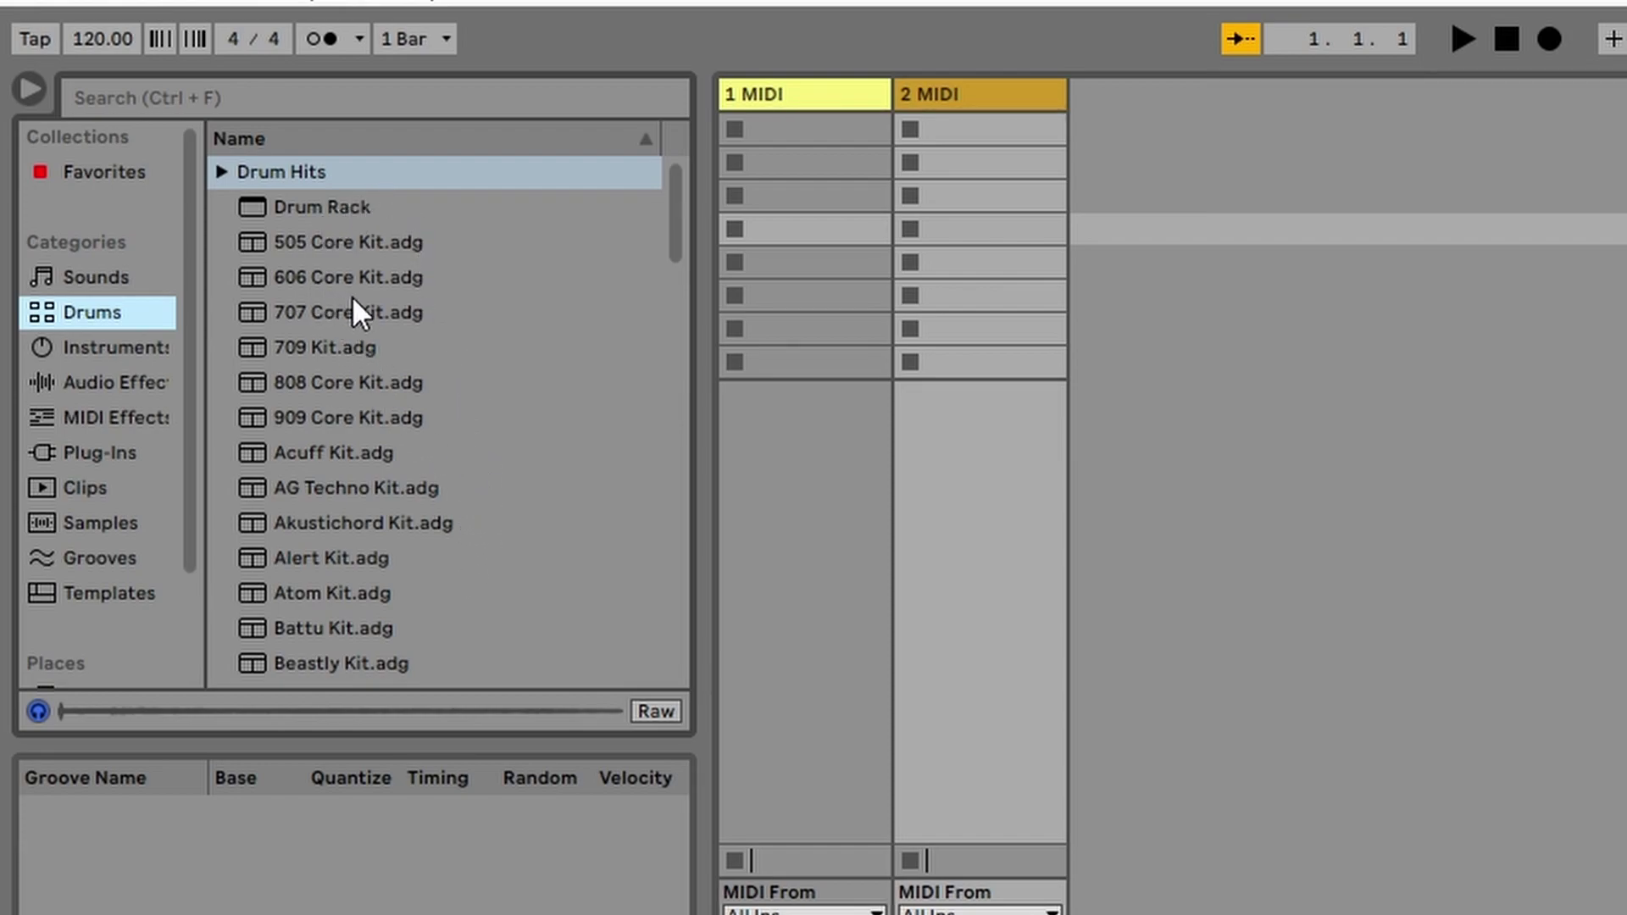
{"action": "left_click", "coordinate": [378, 240]}
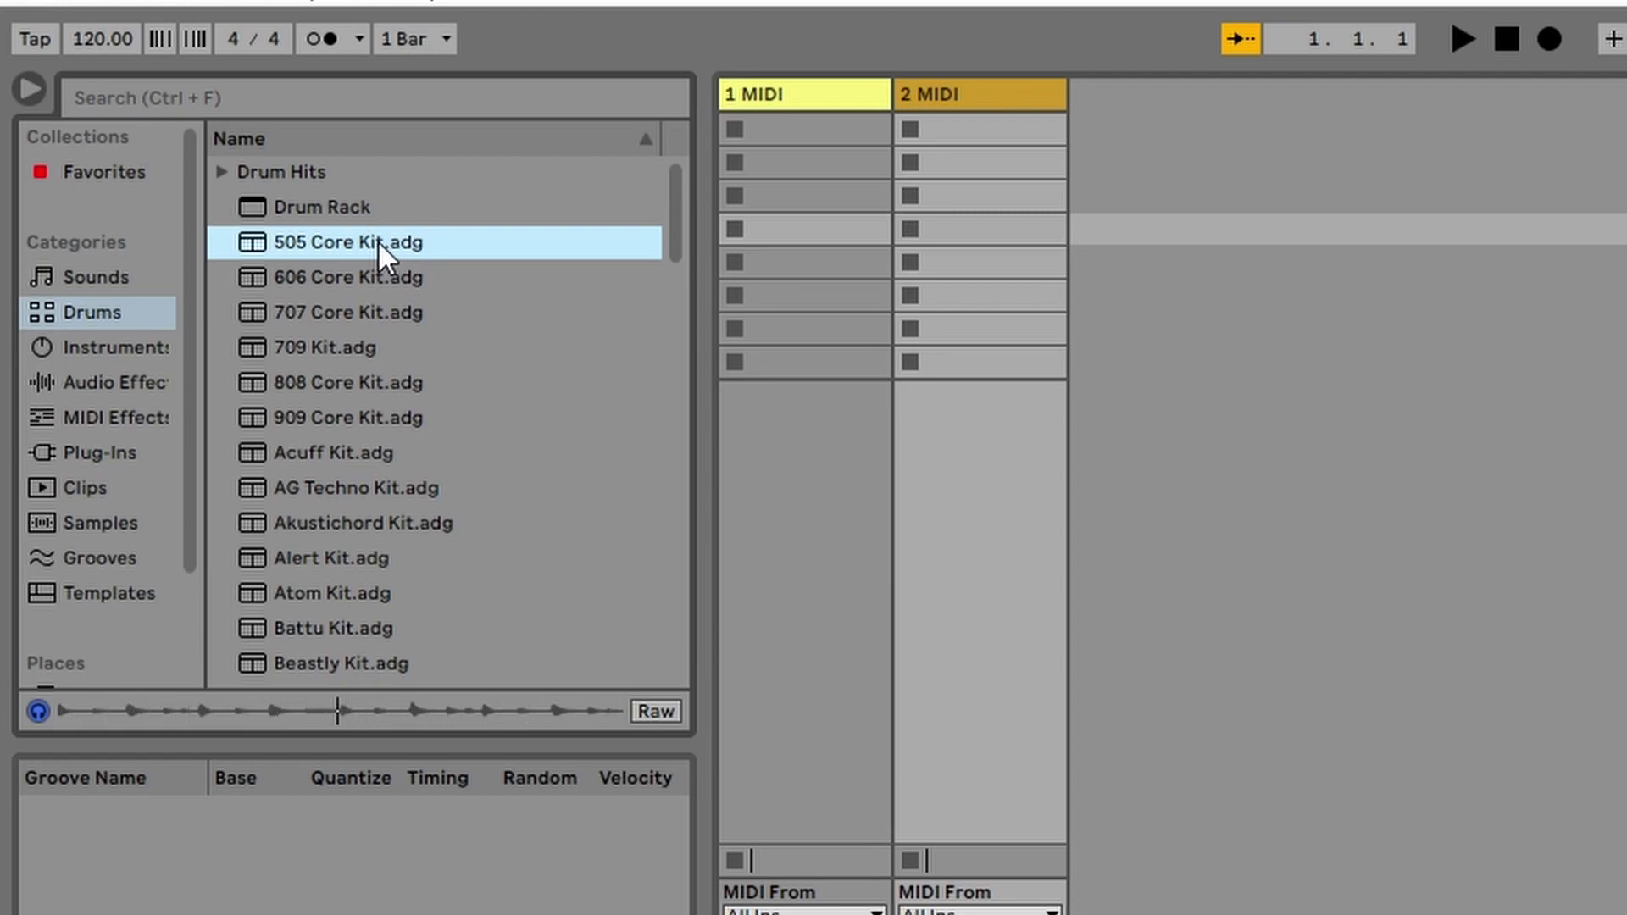
{"action": "left_click", "coordinate": [44, 716]}
{"action": "left_click", "coordinate": [36, 712]}
{"action": "left_click", "coordinate": [1441, 613]}
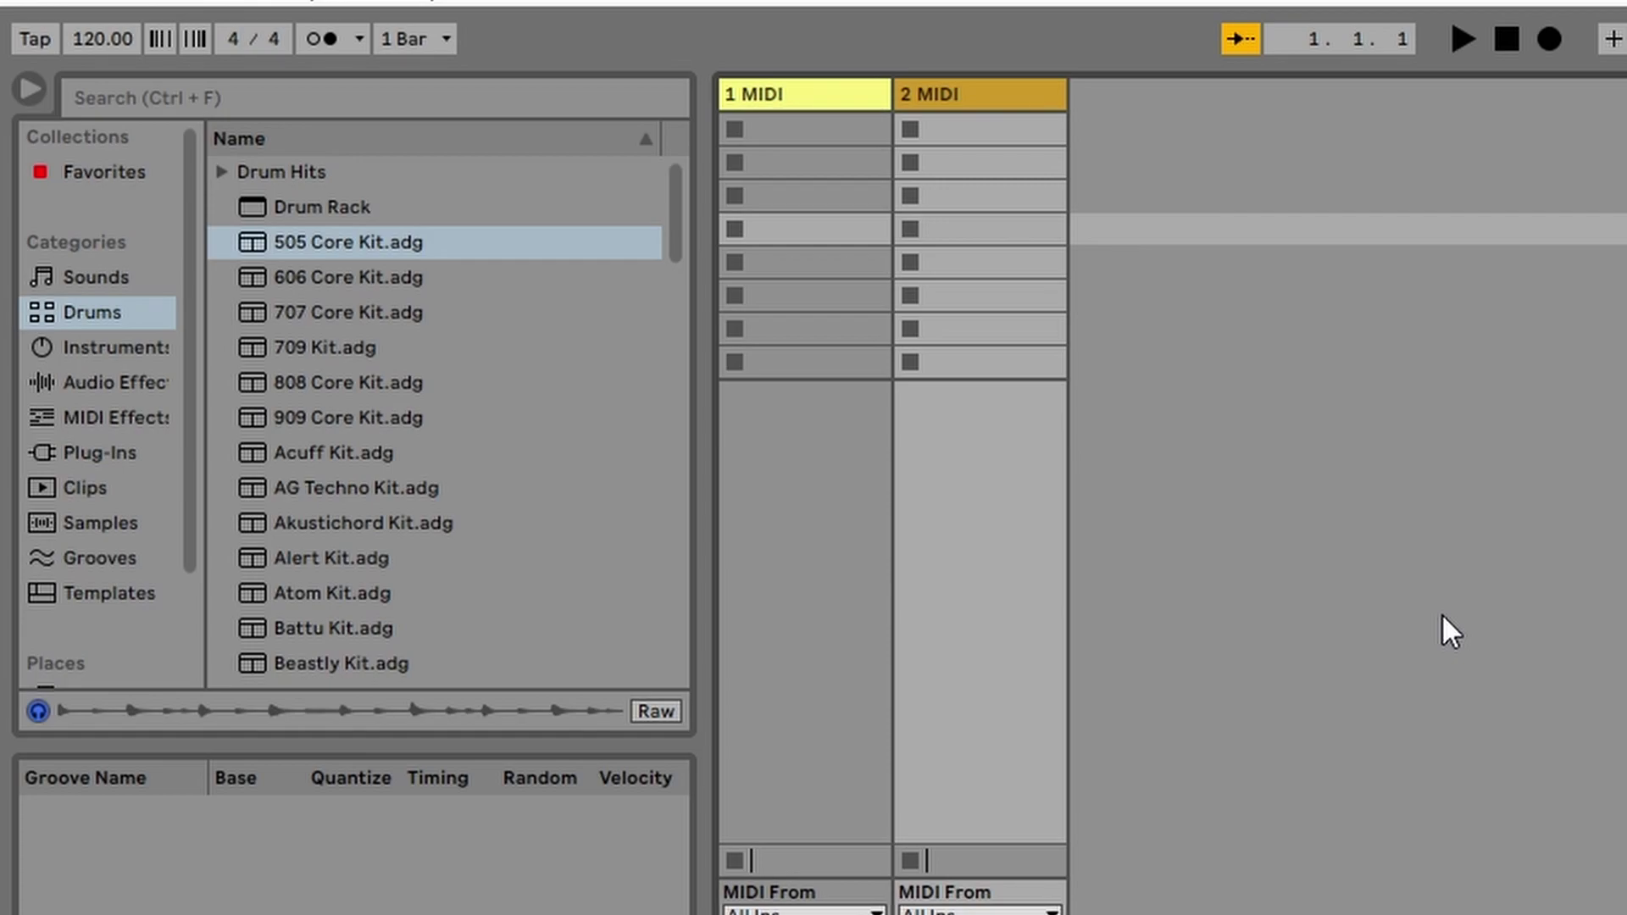
{"action": "left_click", "coordinate": [396, 244]}
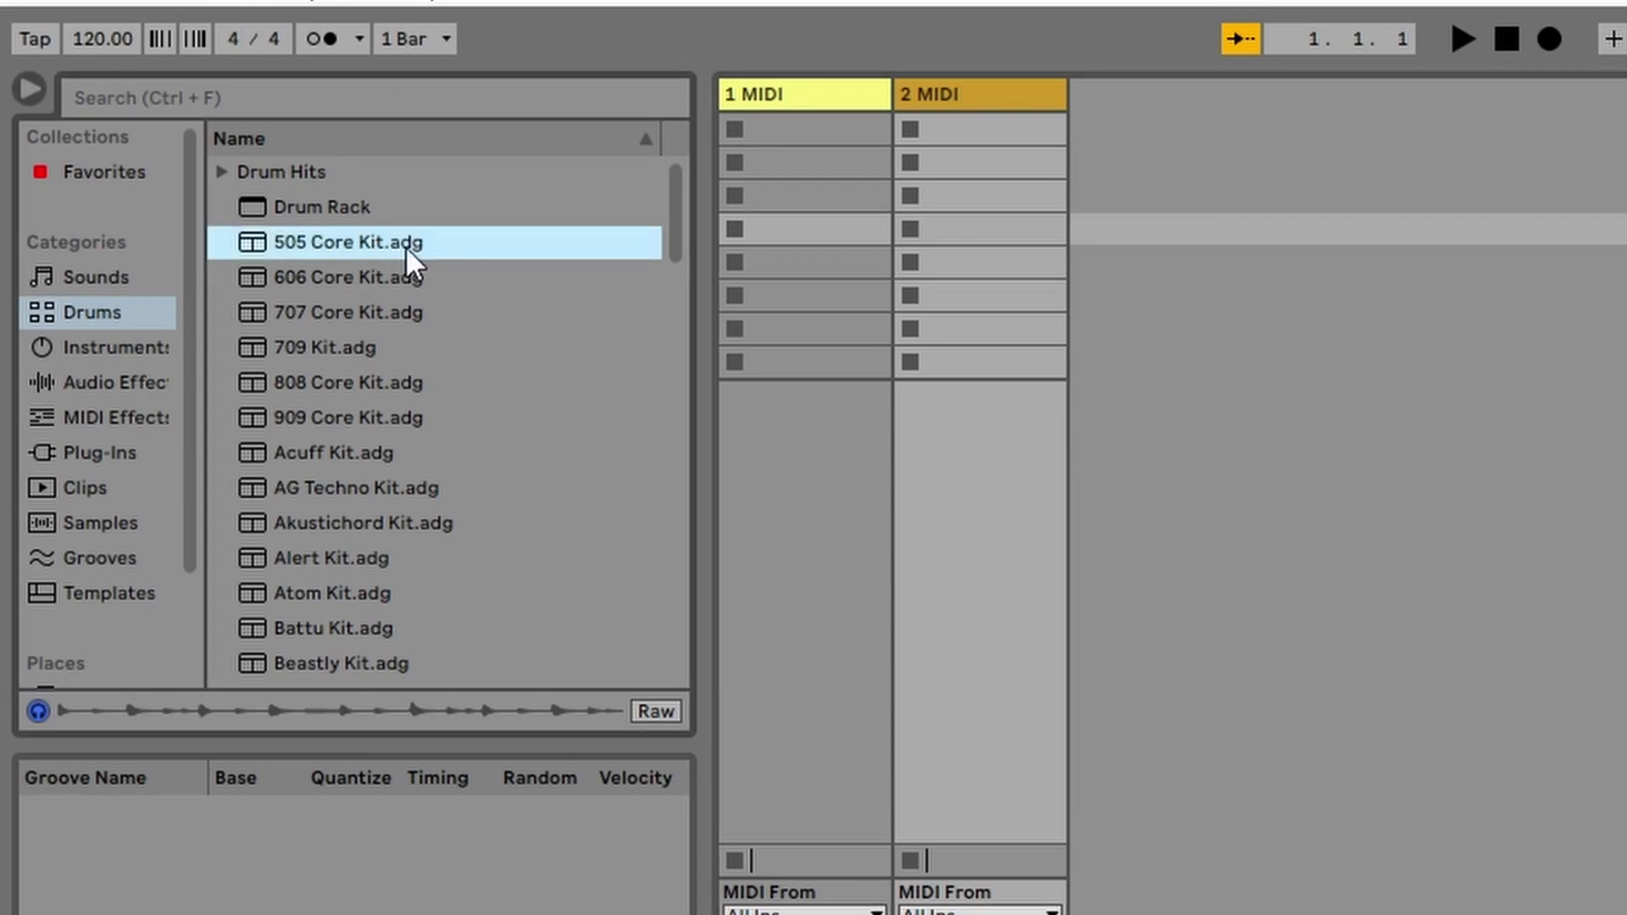
{"action": "left_click_drag", "start_coordinate": [780, 126], "coordinate": [779, 125]}
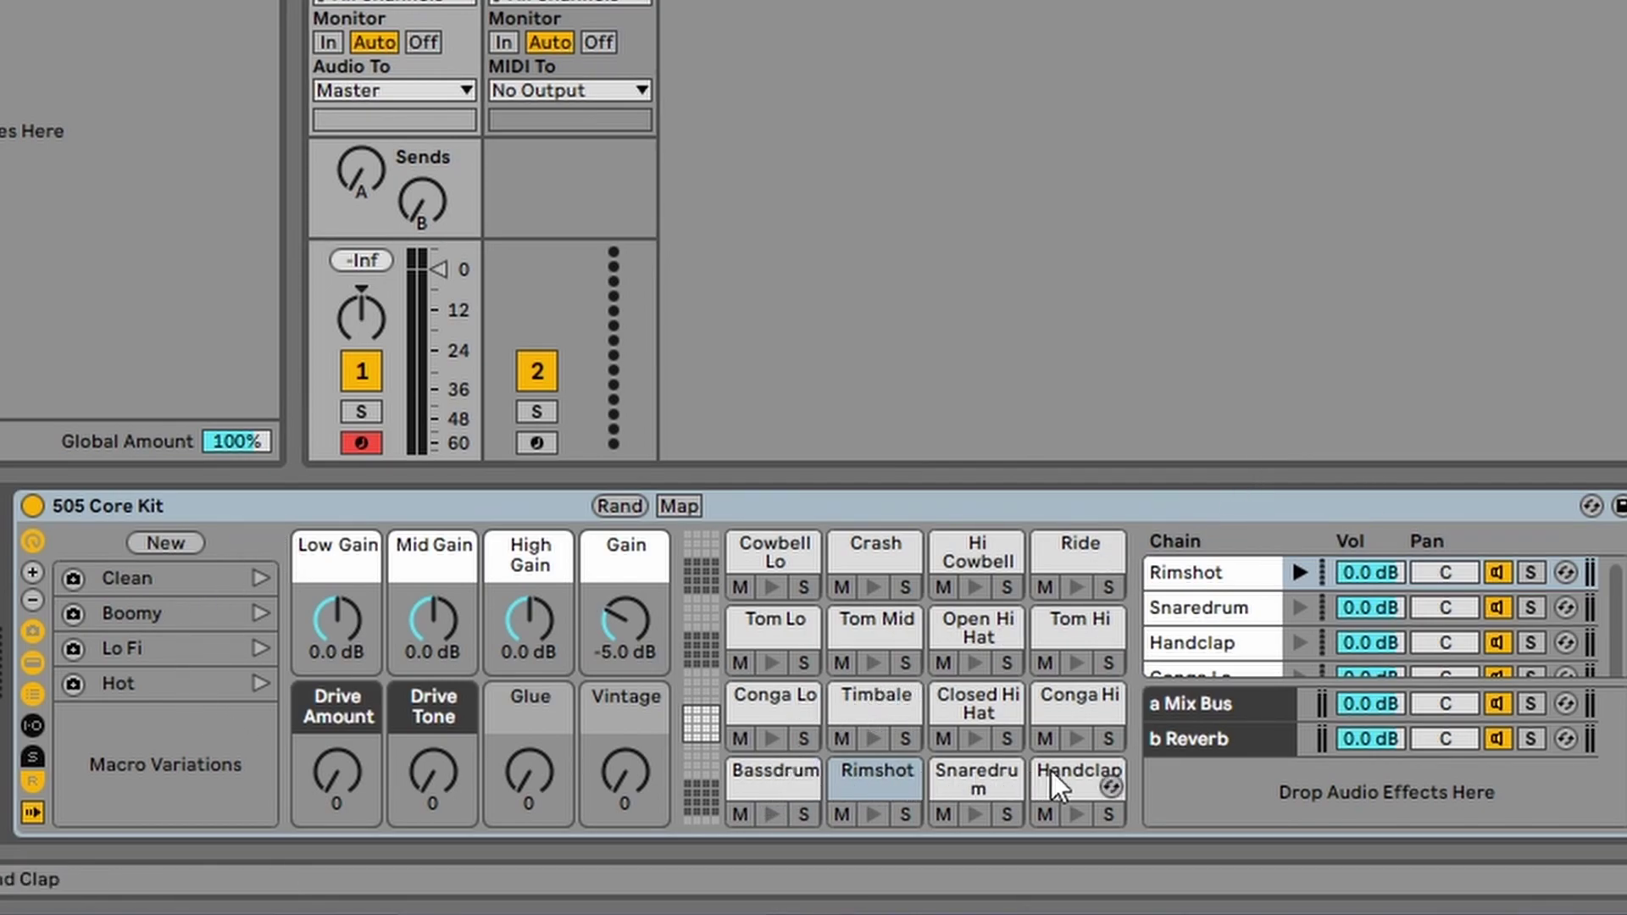
Audition the Bassdrum, Rimshot, Snaredrum and Handclap pads of the 505 Core Kit drum rack.
{"action": "left_click", "coordinate": [772, 815]}
{"action": "left_click", "coordinate": [882, 812]}
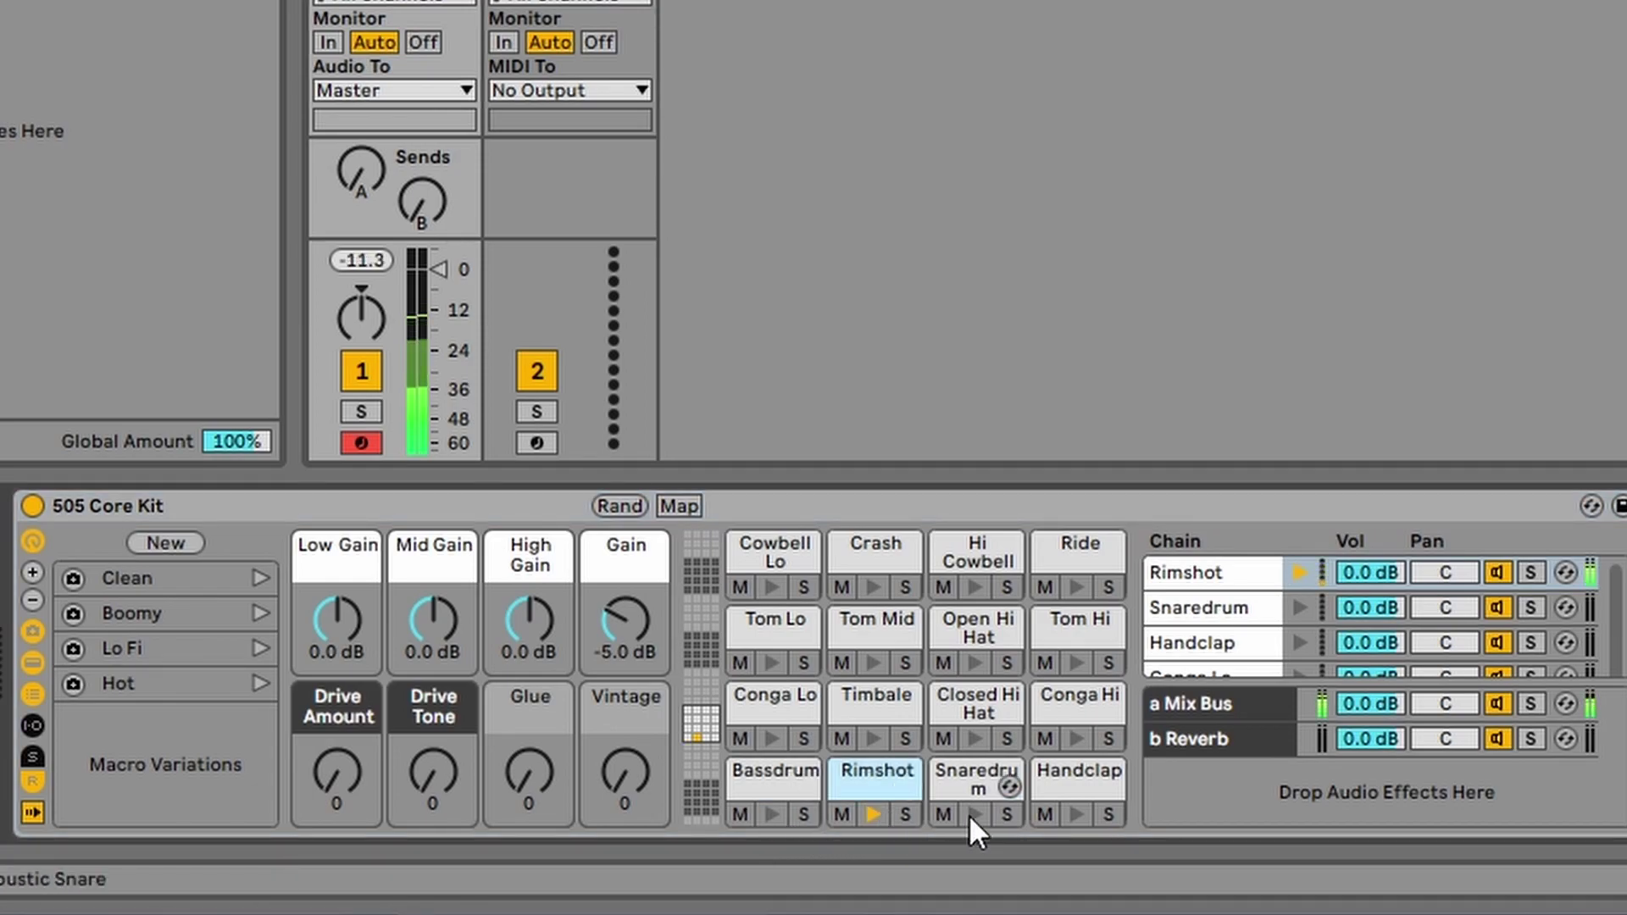
{"action": "left_click", "coordinate": [976, 814]}
{"action": "left_click", "coordinate": [1076, 814]}
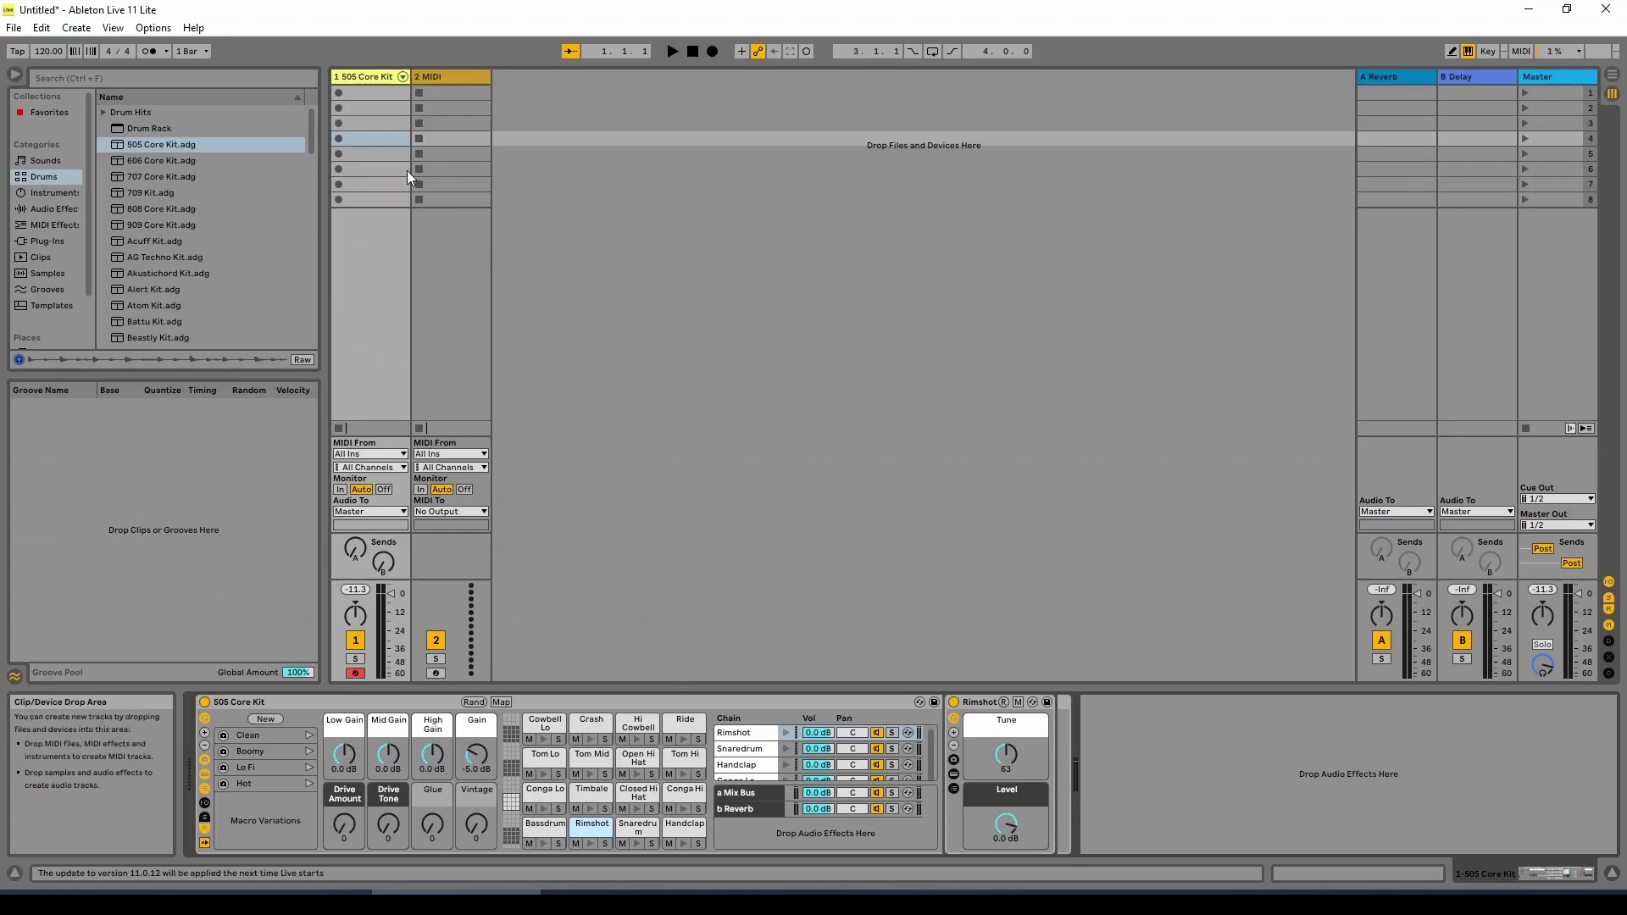
Create an empty MIDI clip in the drum track's first slot, enable note preview and enlarge the clip editor.
{"action": "double_click", "coordinate": [369, 94]}
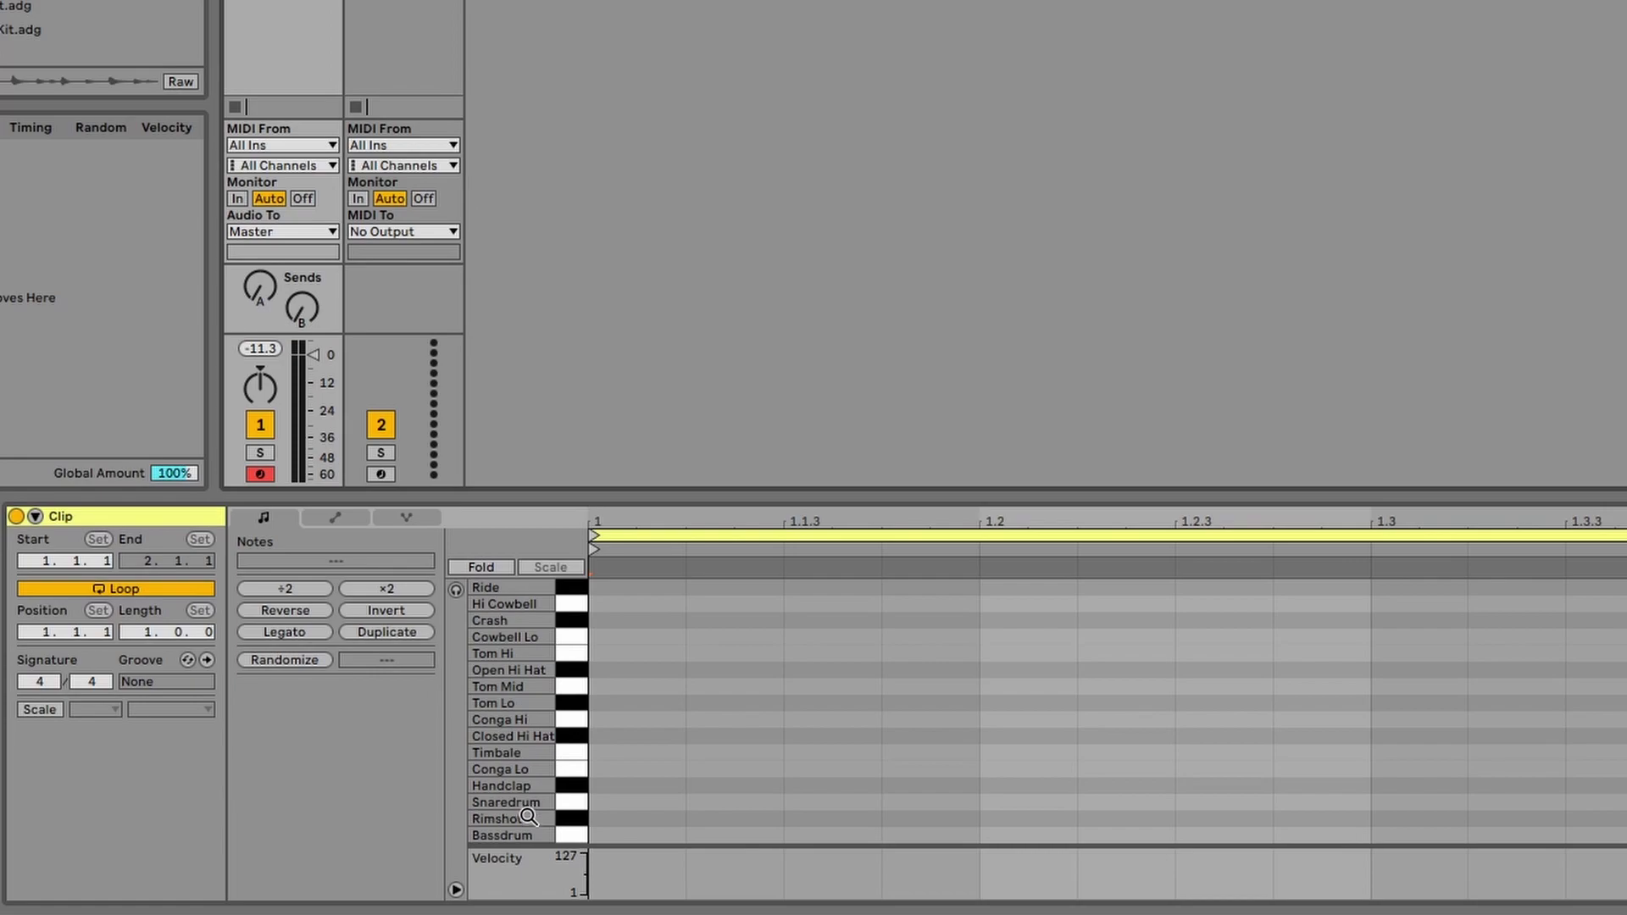
{"action": "left_click", "coordinate": [456, 589]}
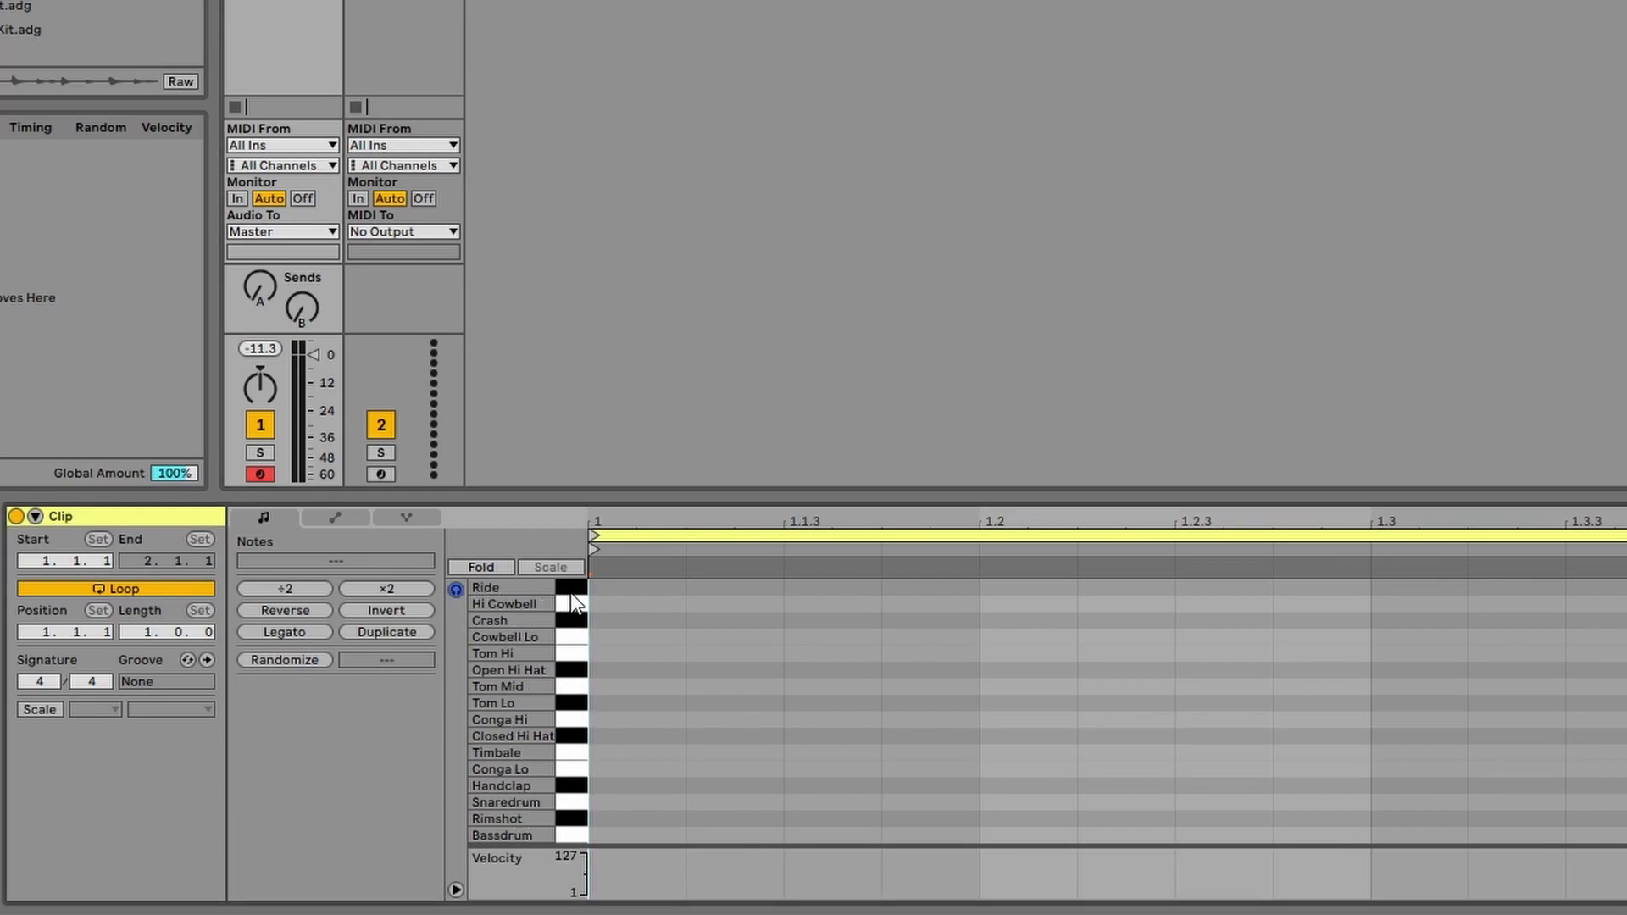
{"action": "left_click_drag", "start_coordinate": [572, 592], "coordinate": [578, 805]}
{"action": "left_click_drag", "start_coordinate": [739, 496], "coordinate": [748, 288]}
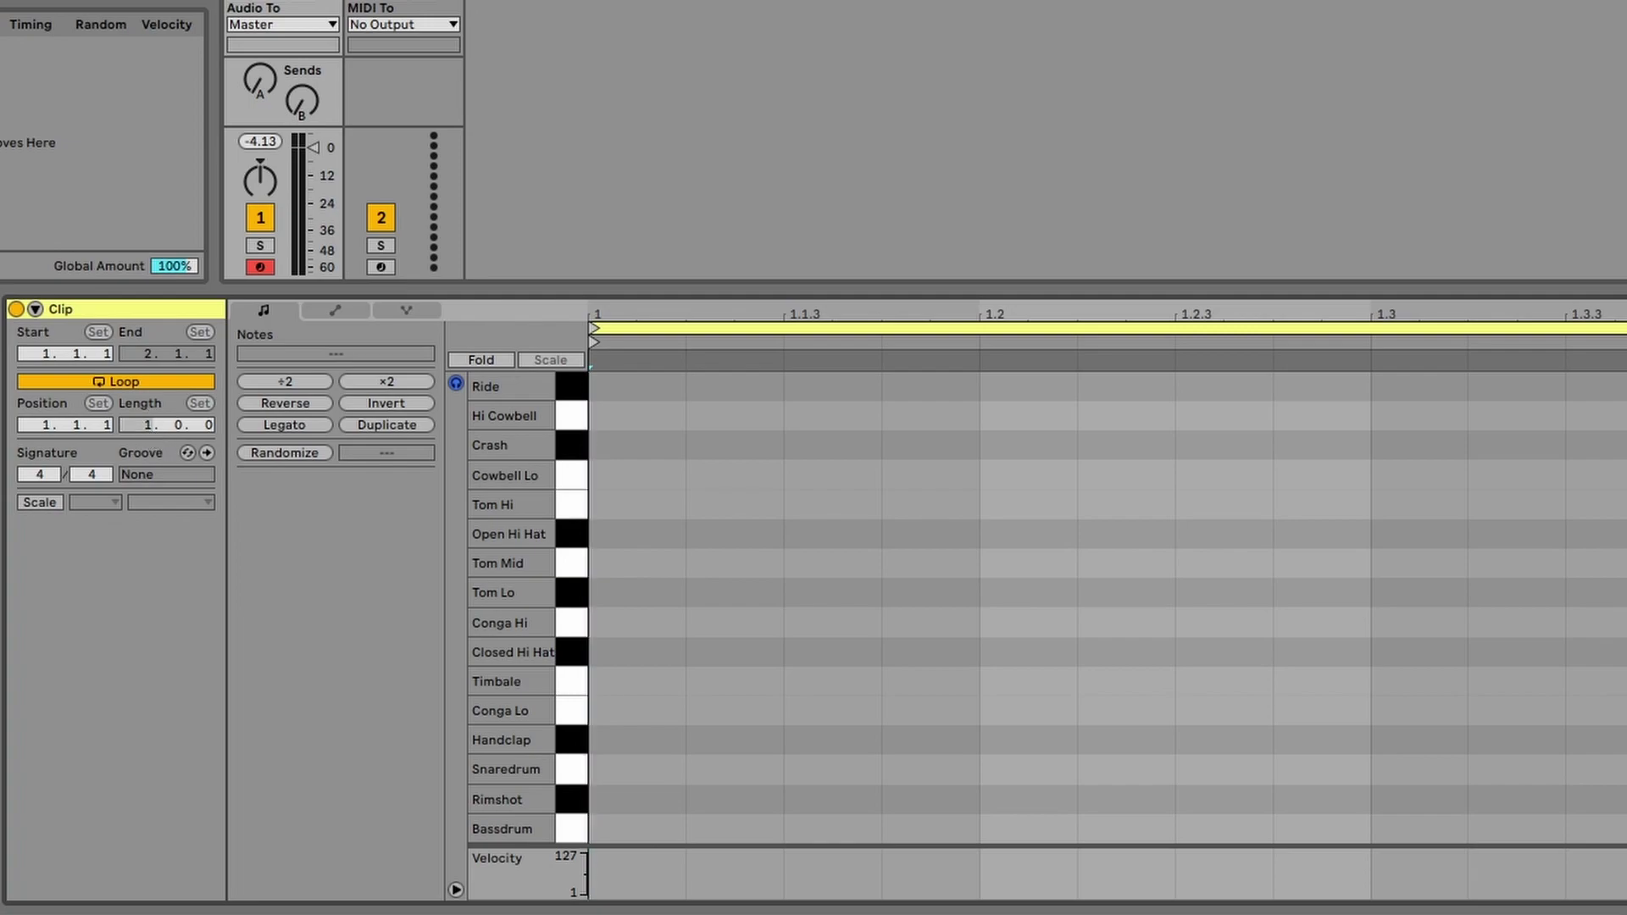
Set the drum clip's loop length to 4 bars.
{"action": "left_click_drag", "start_coordinate": [148, 424], "coordinate": [148, 407]}
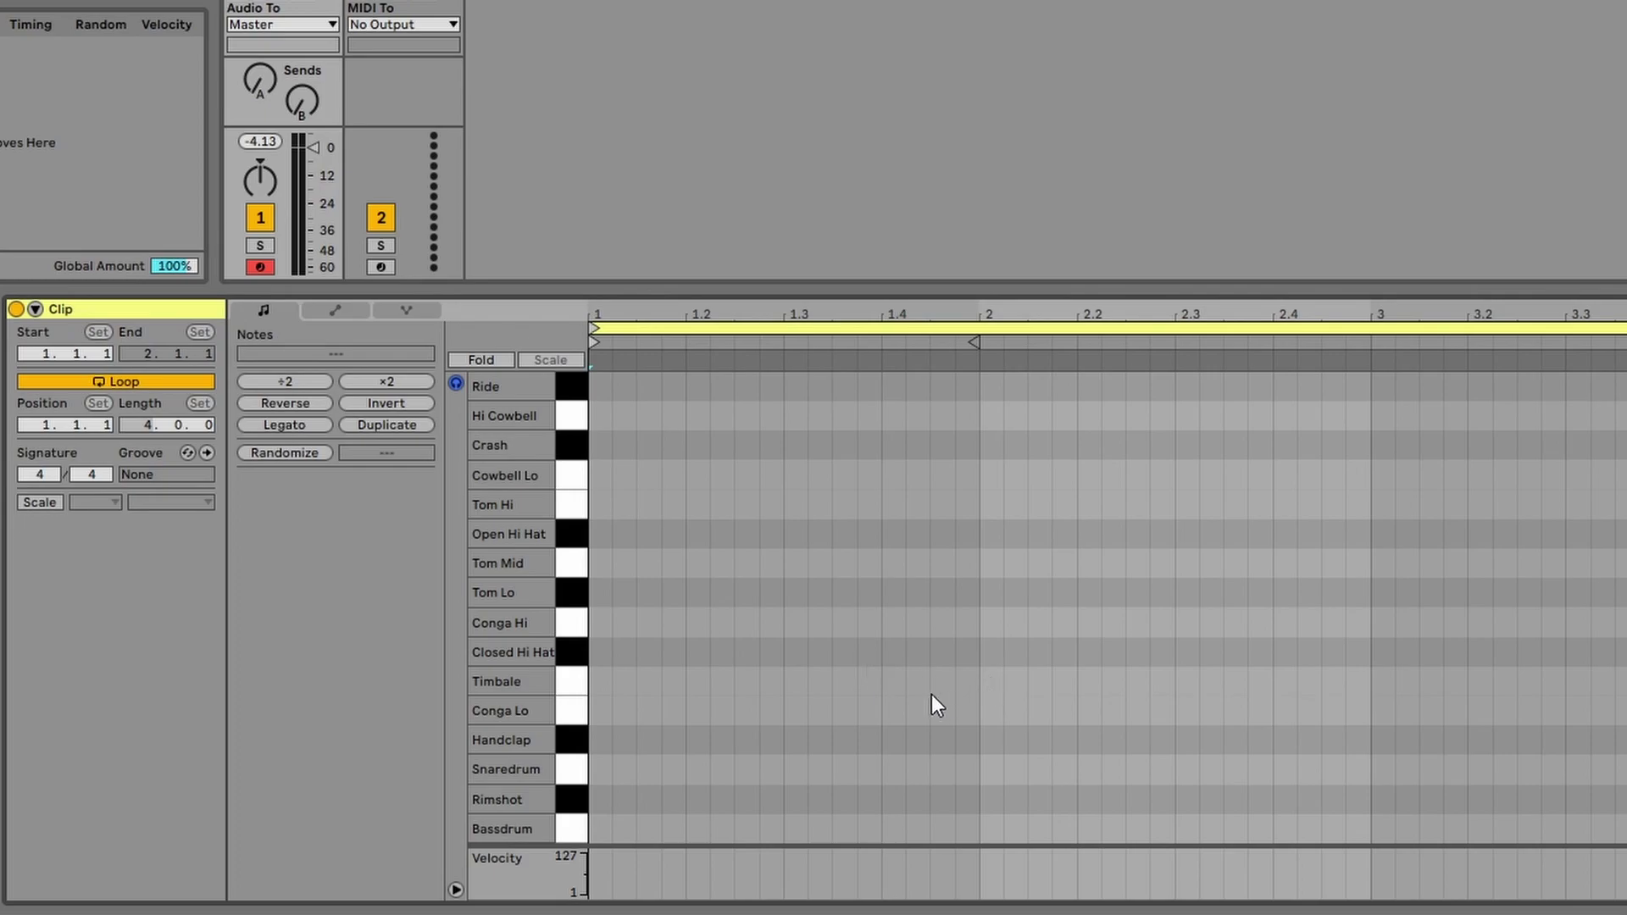
{"action": "right_click", "coordinate": [756, 675]}
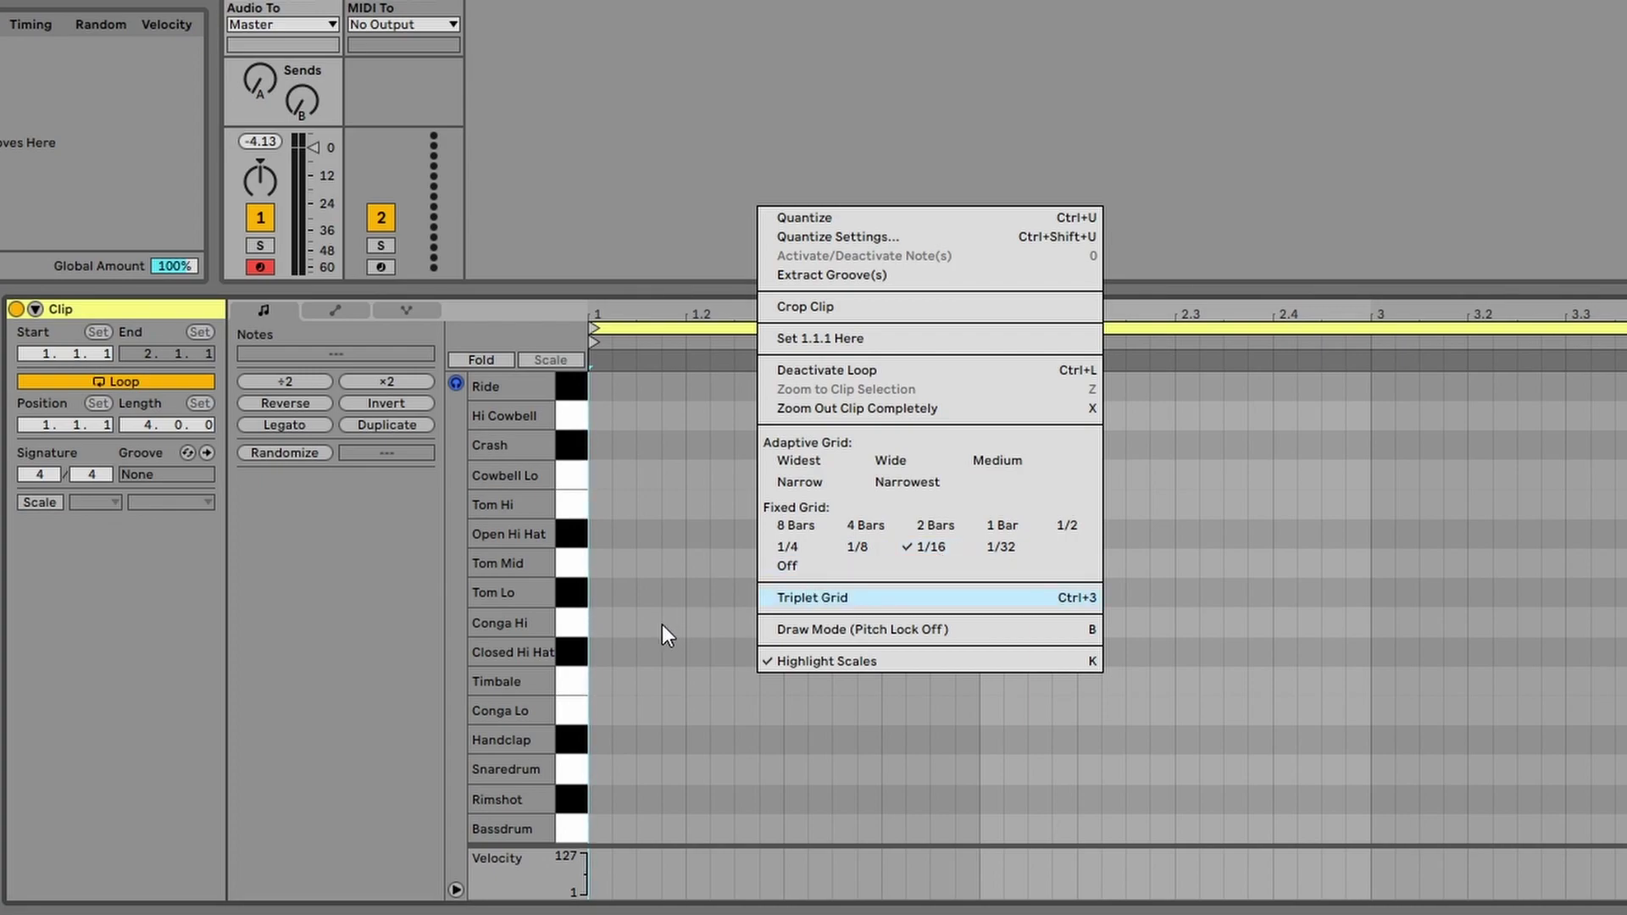
{"action": "left_click", "coordinate": [668, 591]}
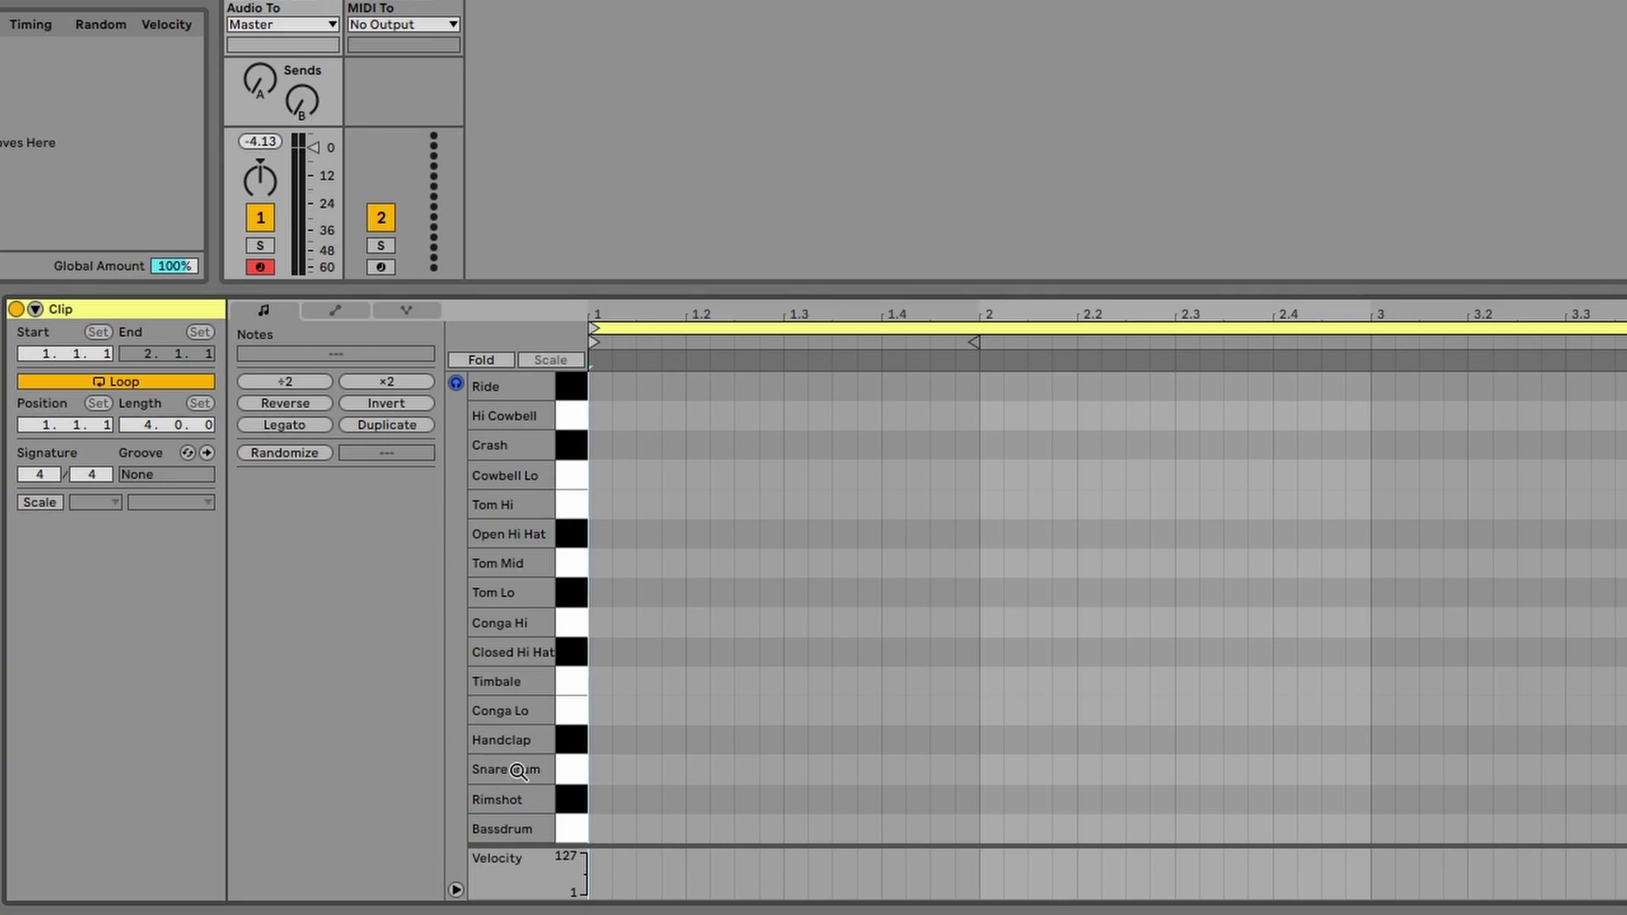
{"action": "double_click", "coordinate": [598, 769]}
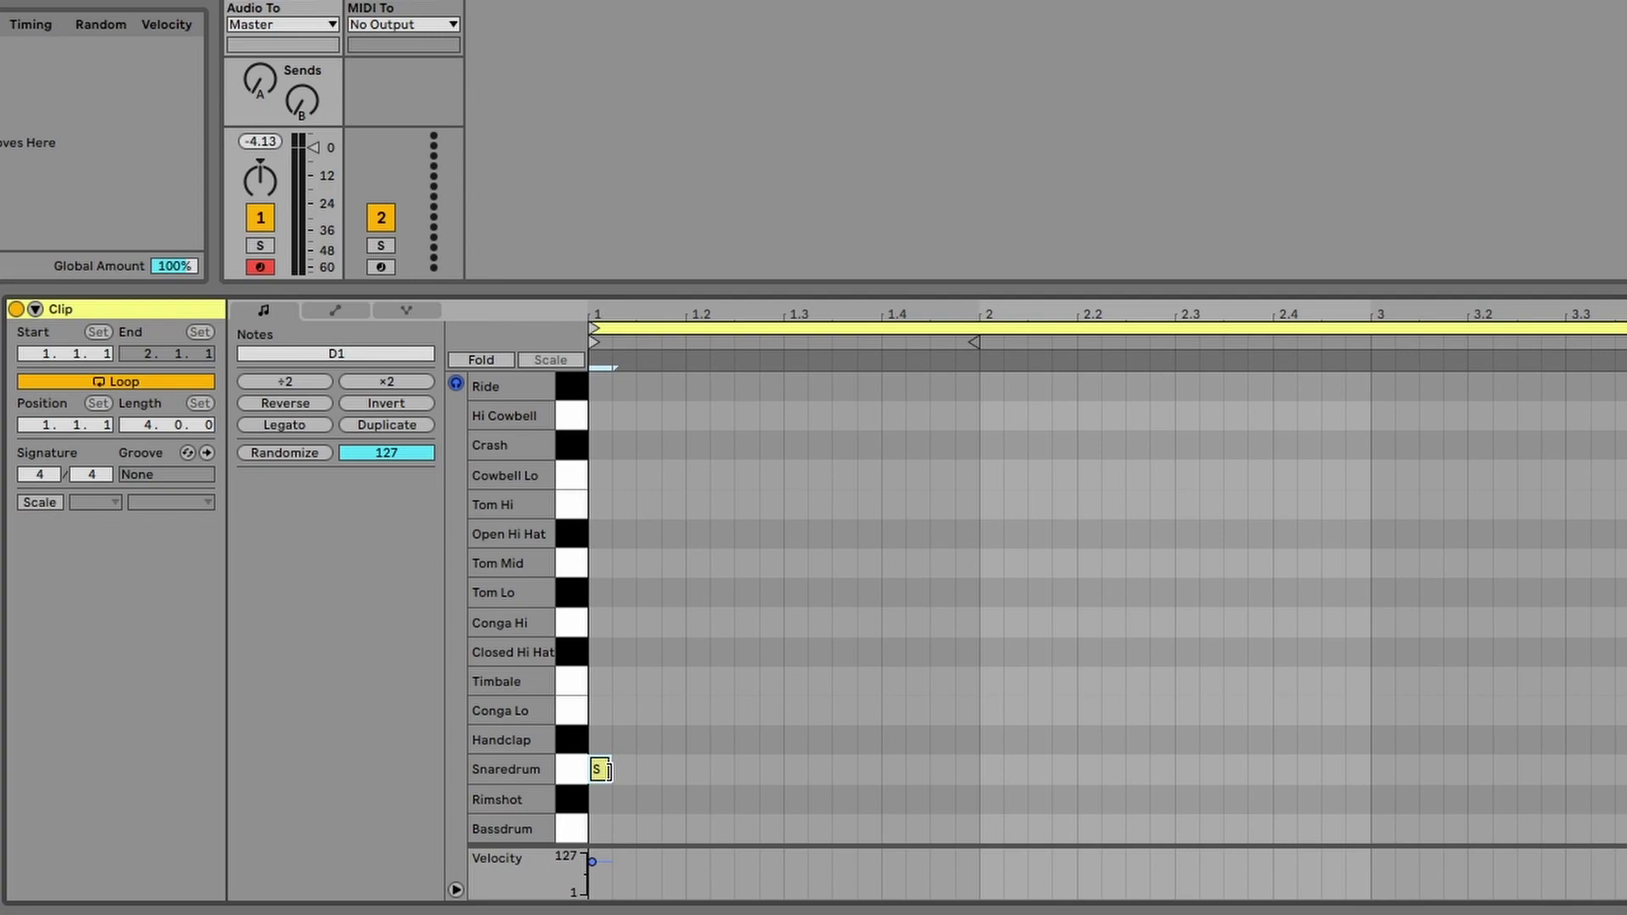
{"action": "mouse_move", "coordinate": [608, 770]}
{"action": "left_mouse_down"}
{"action": "mouse_move", "coordinate": [801, 772]}
{"action": "mouse_move", "coordinate": [610, 771]}
{"action": "mouse_move", "coordinate": [770, 767]}
{"action": "mouse_move", "coordinate": [699, 757]}
{"action": "mouse_move", "coordinate": [596, 770]}
{"action": "left_mouse_up"}
{"action": "double_click", "coordinate": [596, 771]}
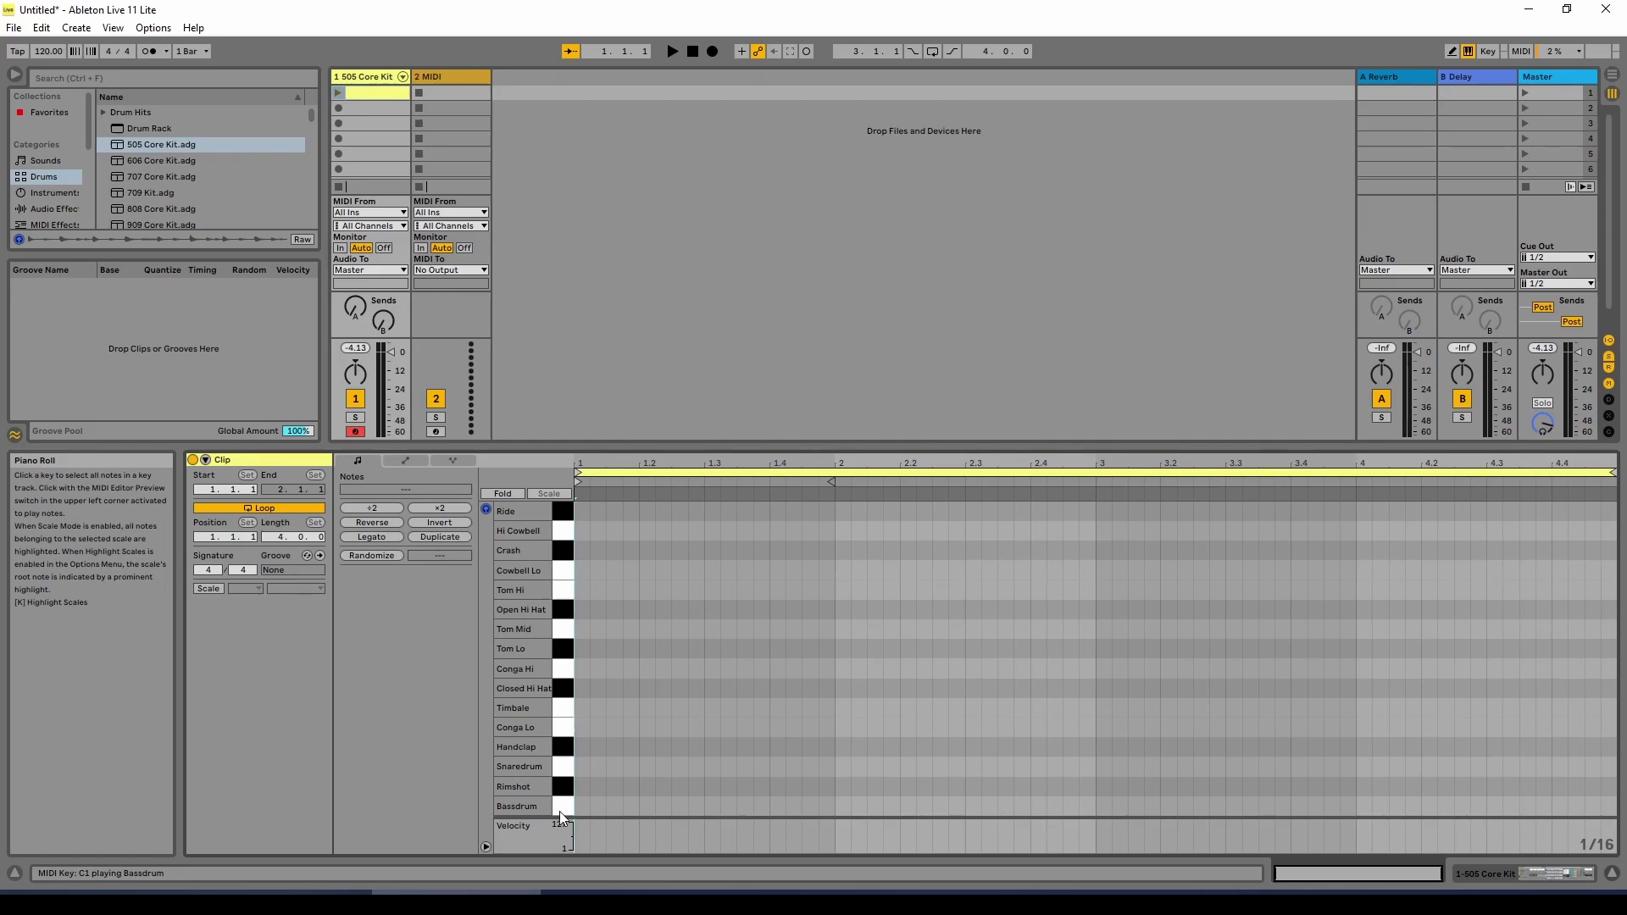
Add 1/16 Bassdrum notes on the first beat of bars 1, 2, 3 and 4.
{"action": "left_click", "coordinate": [567, 834]}
{"action": "double_click", "coordinate": [578, 809]}
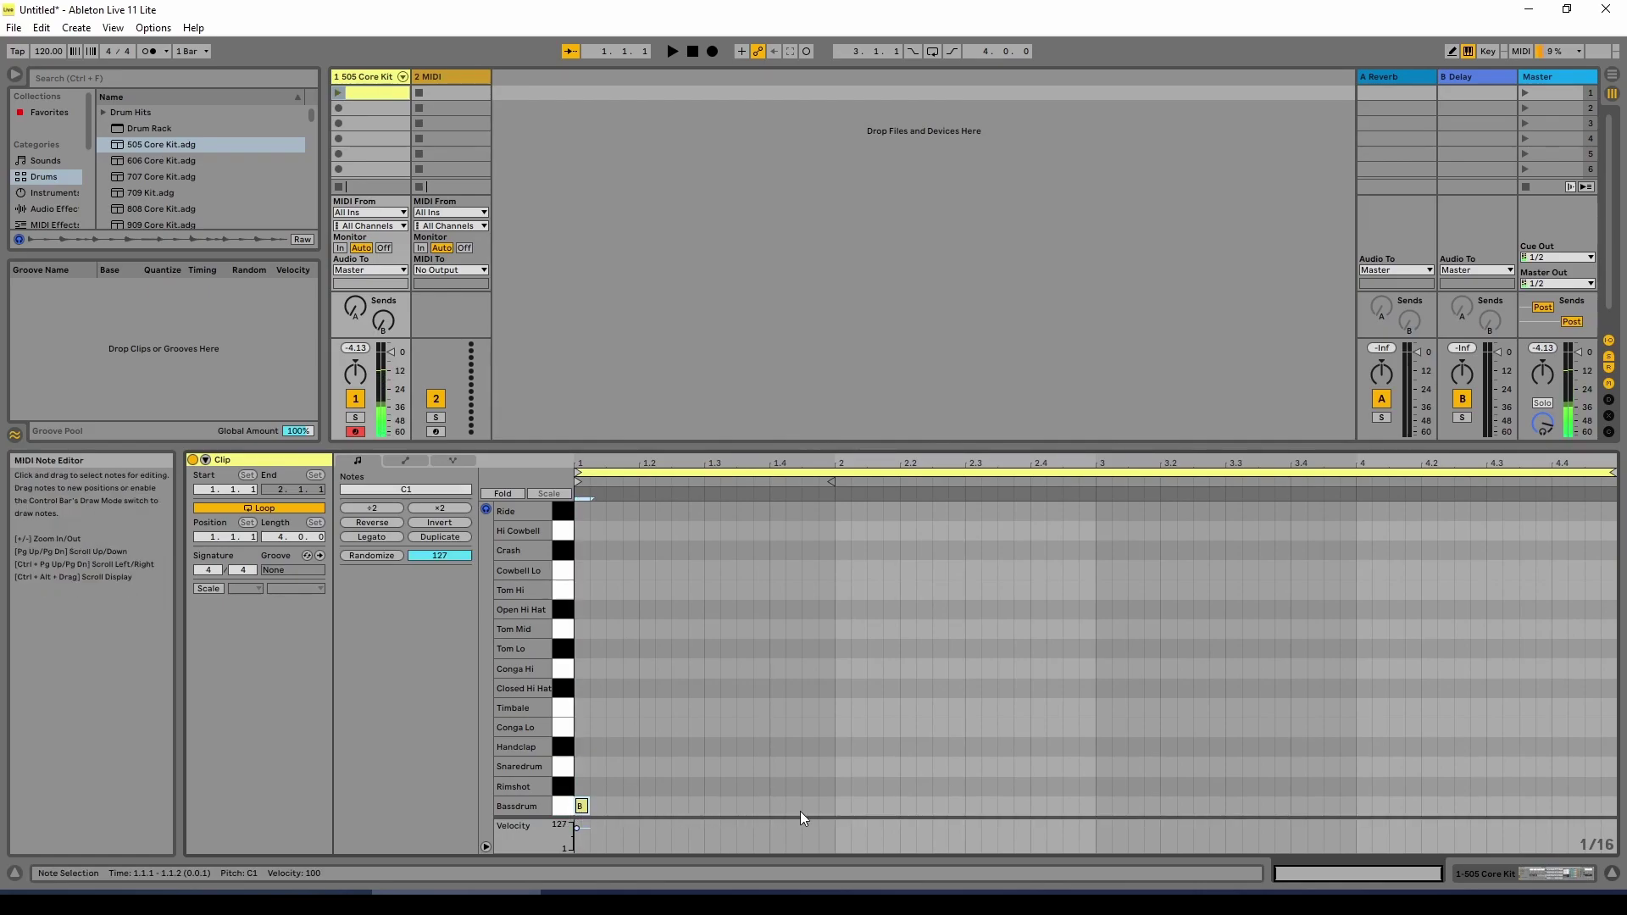
{"action": "double_click", "coordinate": [843, 809]}
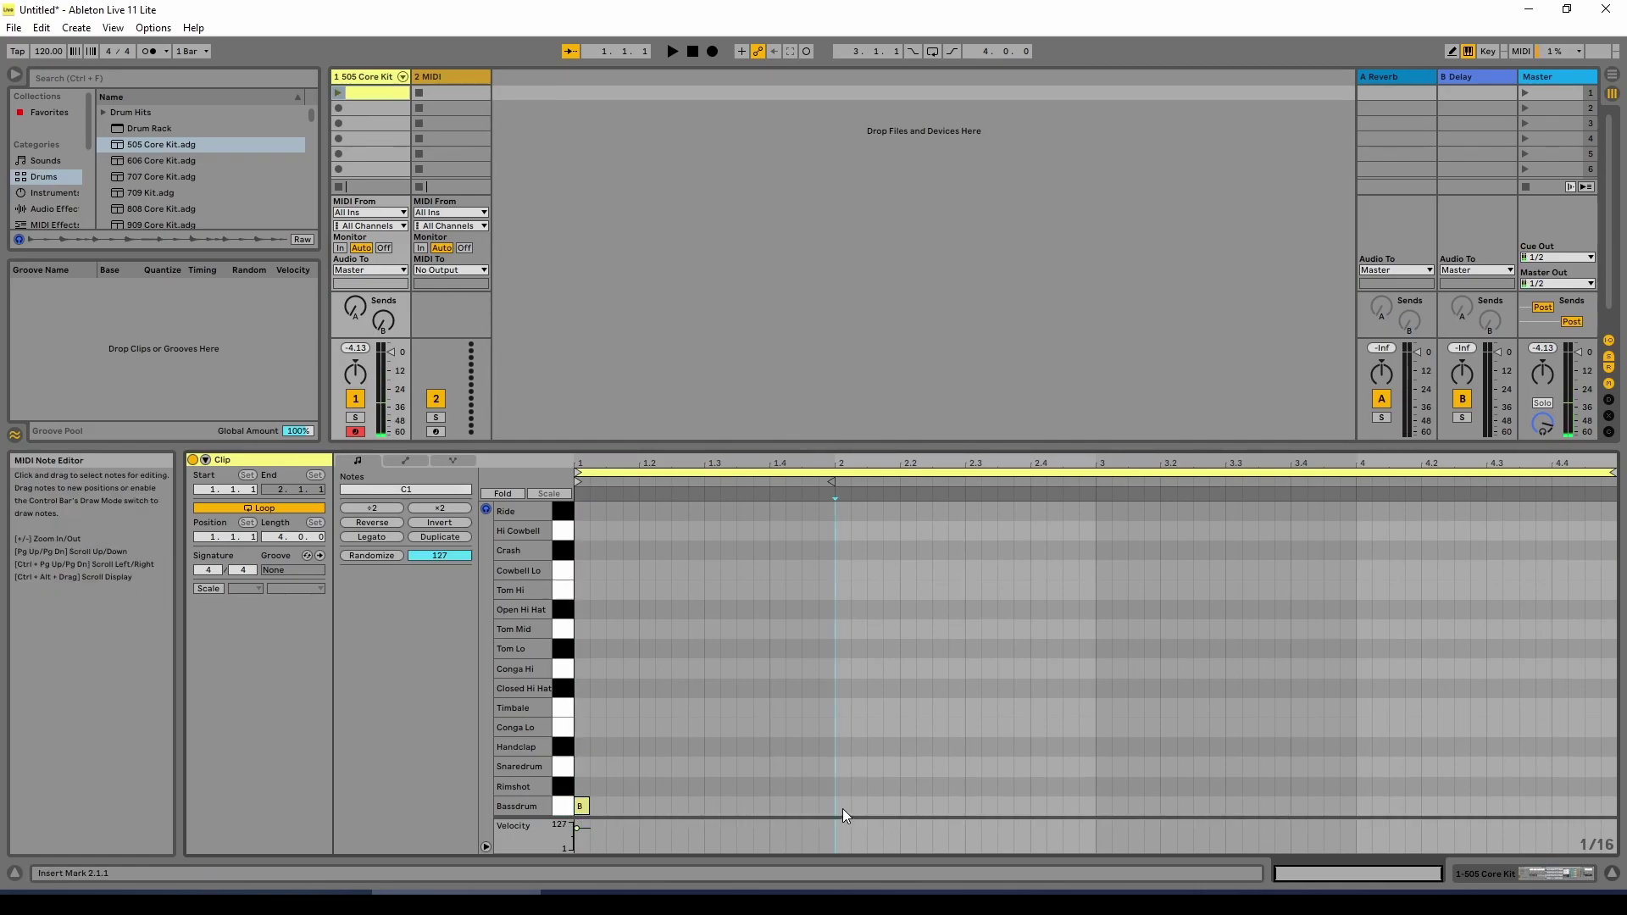
{"action": "double_click", "coordinate": [1103, 805]}
{"action": "double_click", "coordinate": [1363, 805]}
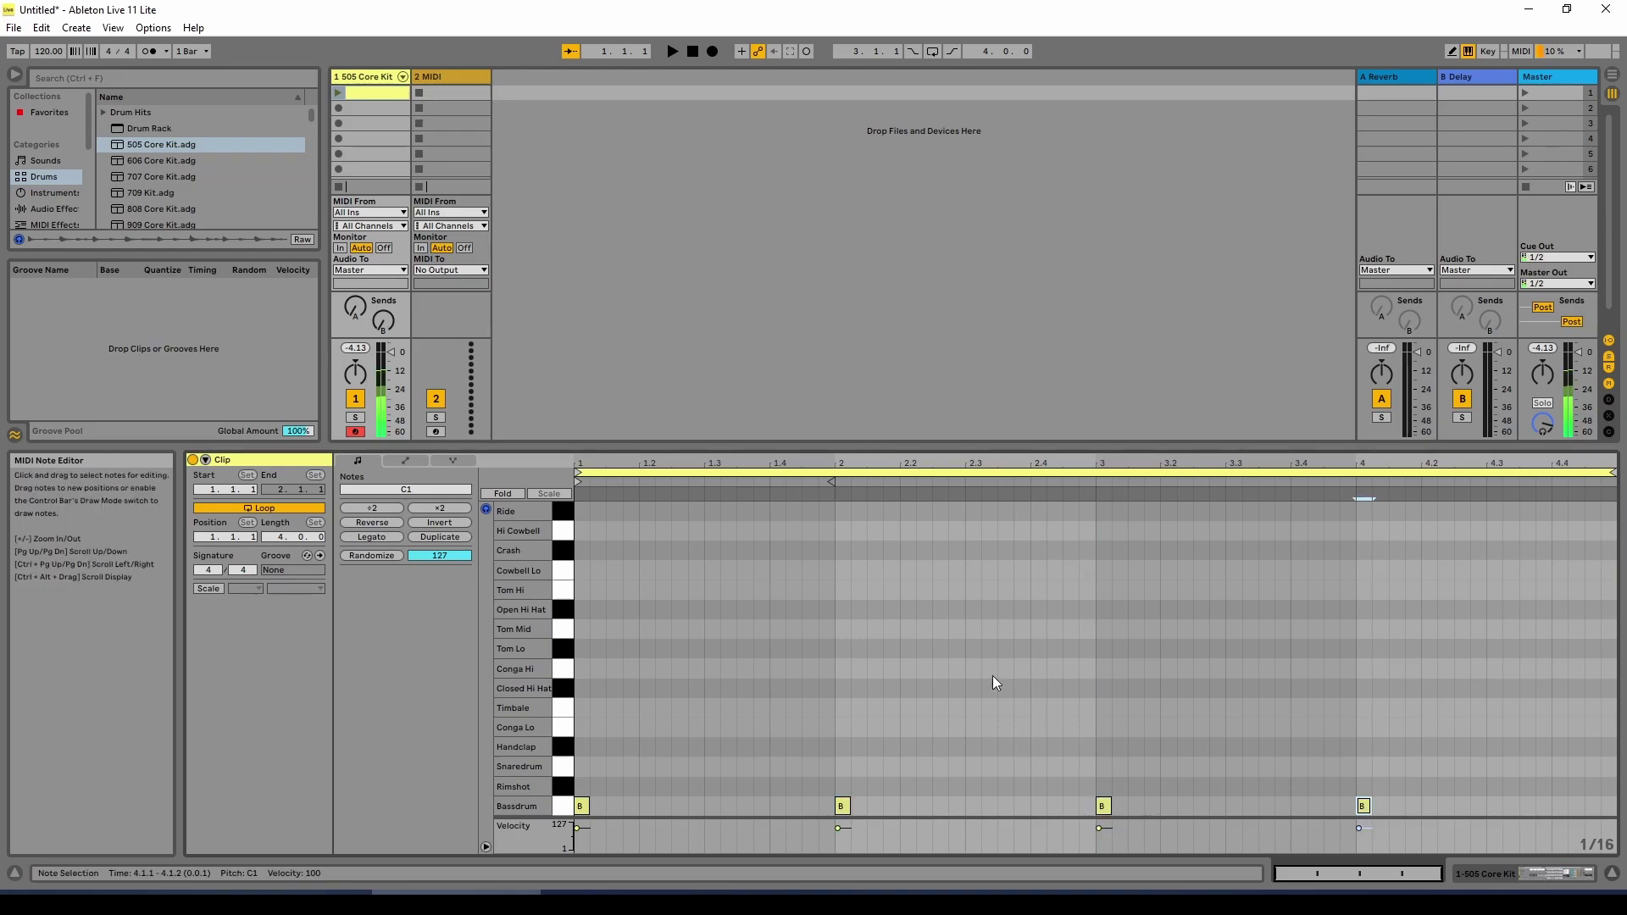
Add 1/16 Snaredrum notes on beat 2 of bars 1, 2, 3 and 4.
{"action": "double_click", "coordinate": [648, 766]}
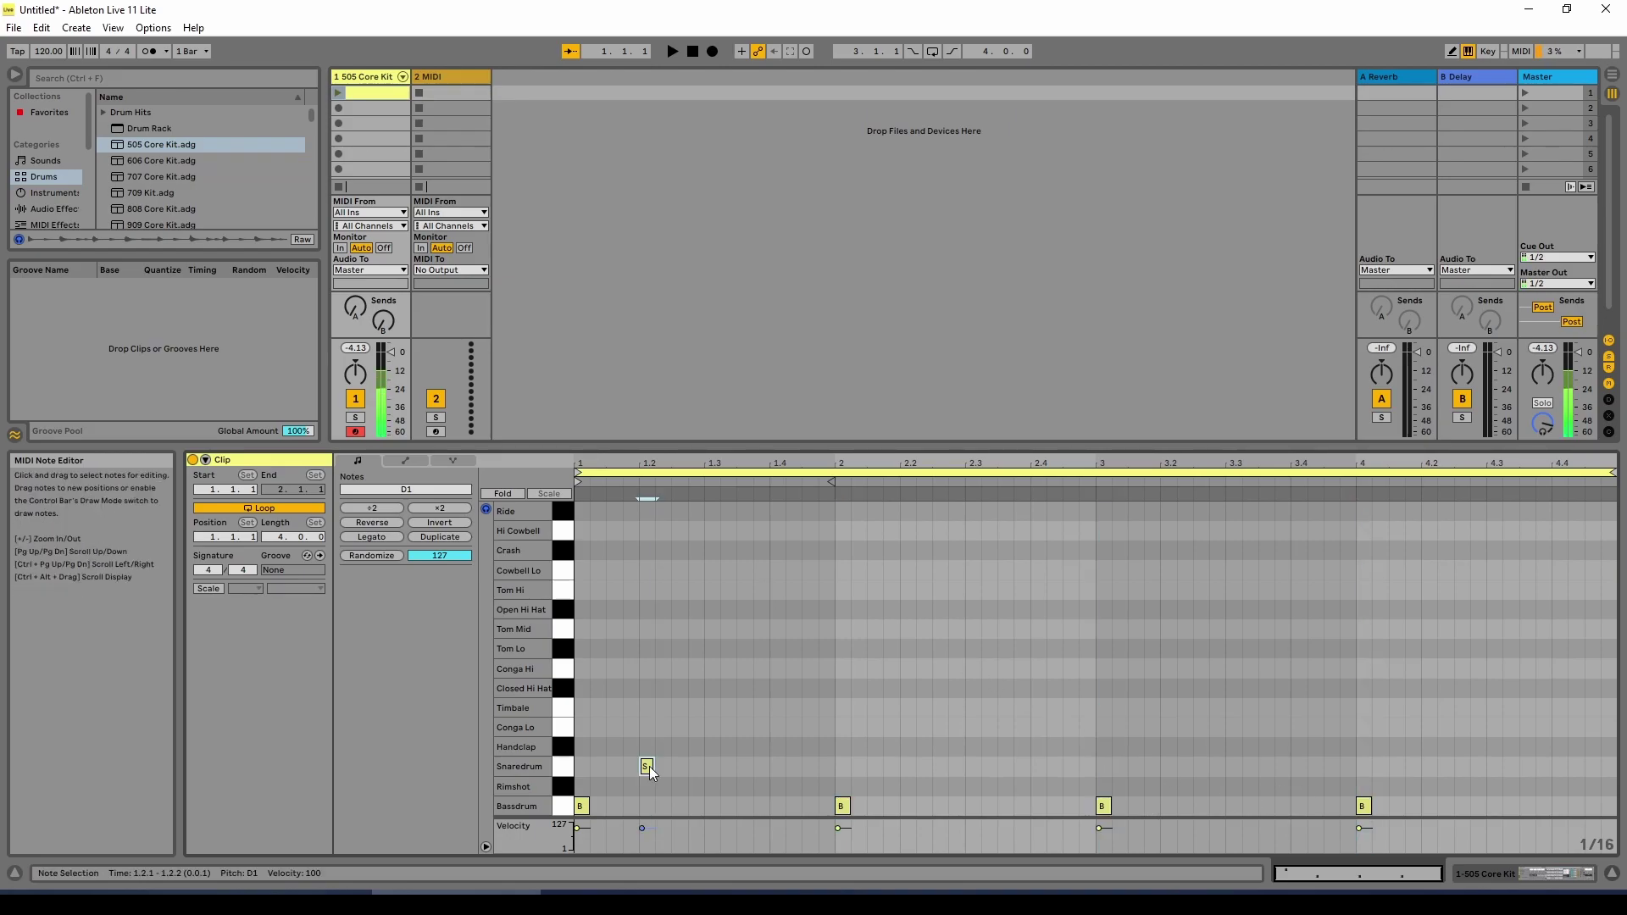
{"action": "double_click", "coordinate": [908, 767]}
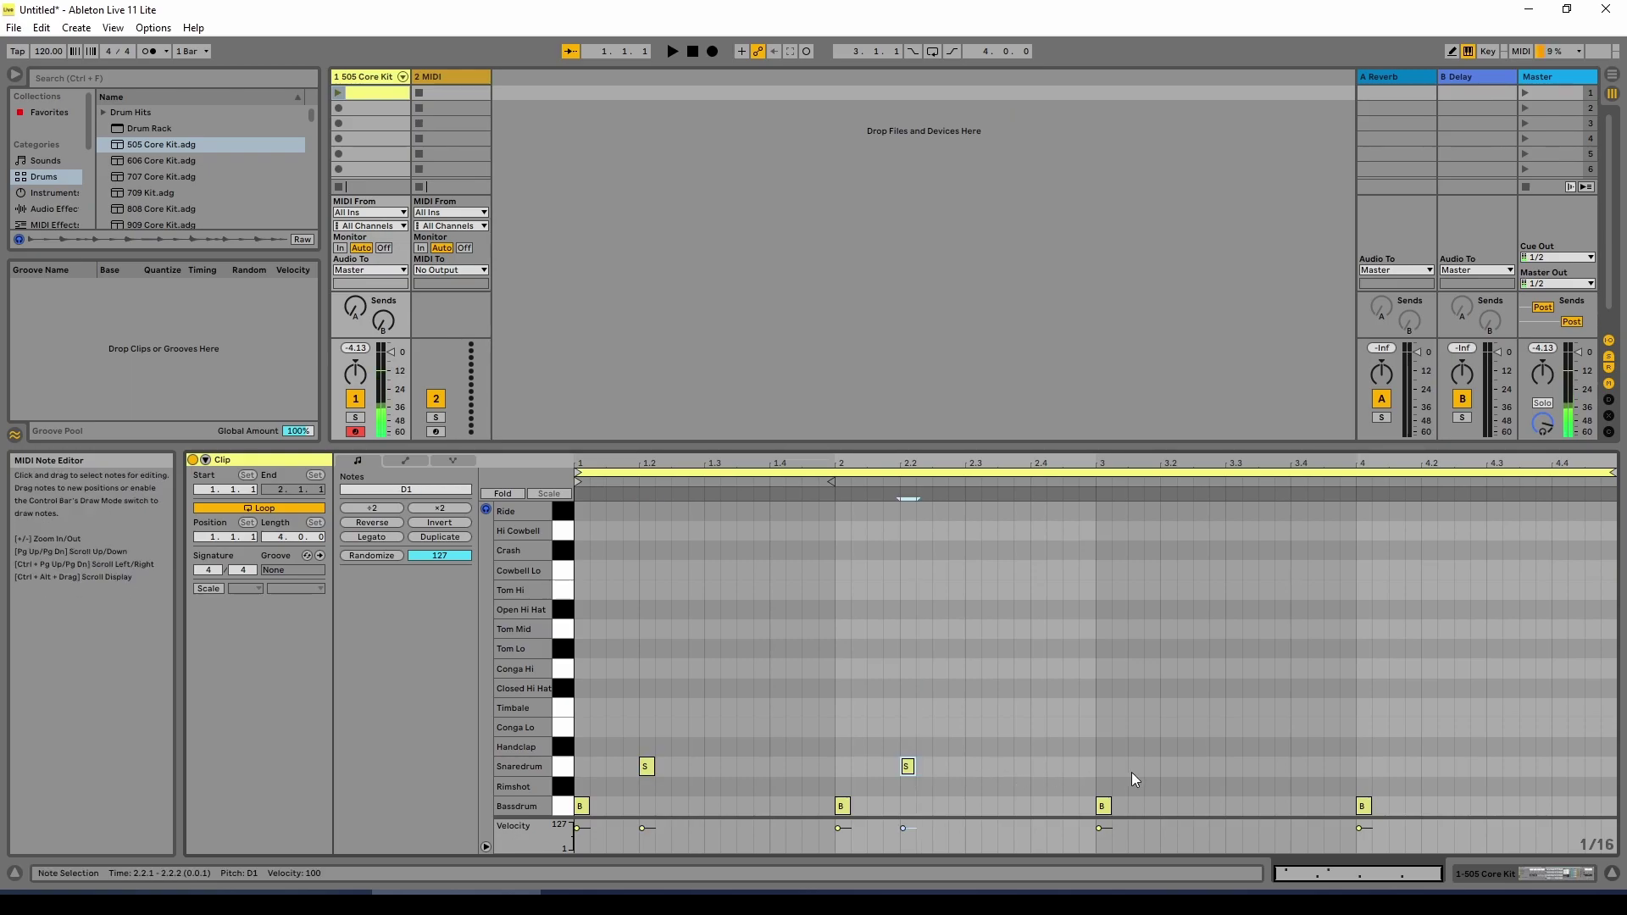
{"action": "double_click", "coordinate": [1169, 767]}
{"action": "double_click", "coordinate": [1434, 767]}
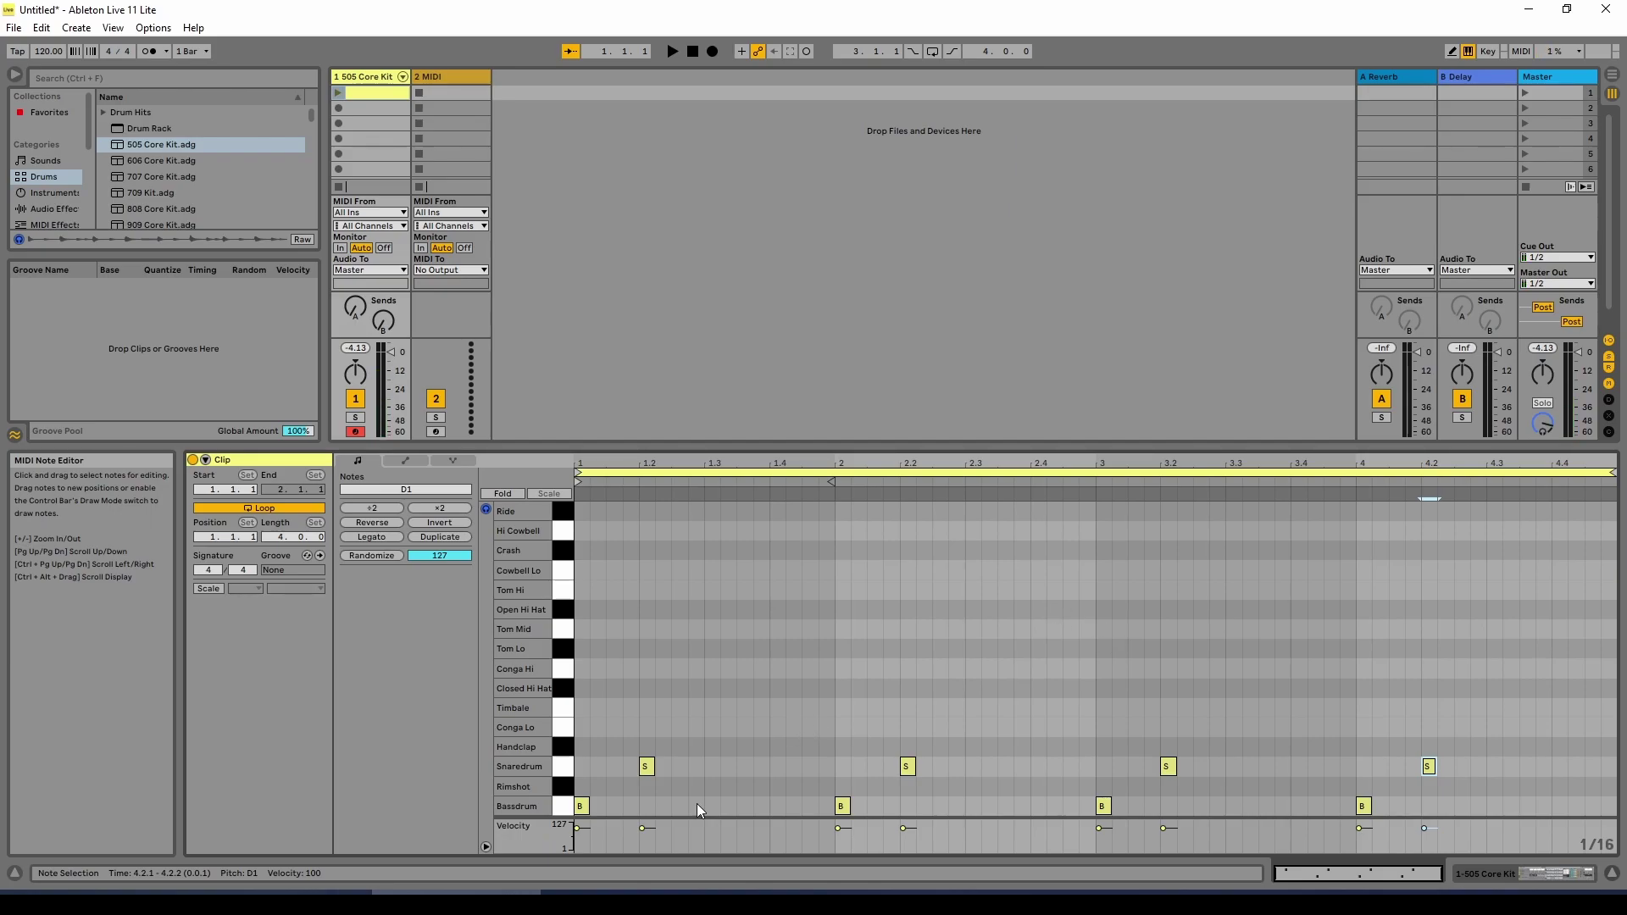
Duplicate bar 1's Bassdrum and Snaredrum notes and move the copies to beats 3 and 4 of that bar.
{"action": "left_click_drag", "start_coordinate": [696, 803], "coordinate": [587, 756]}
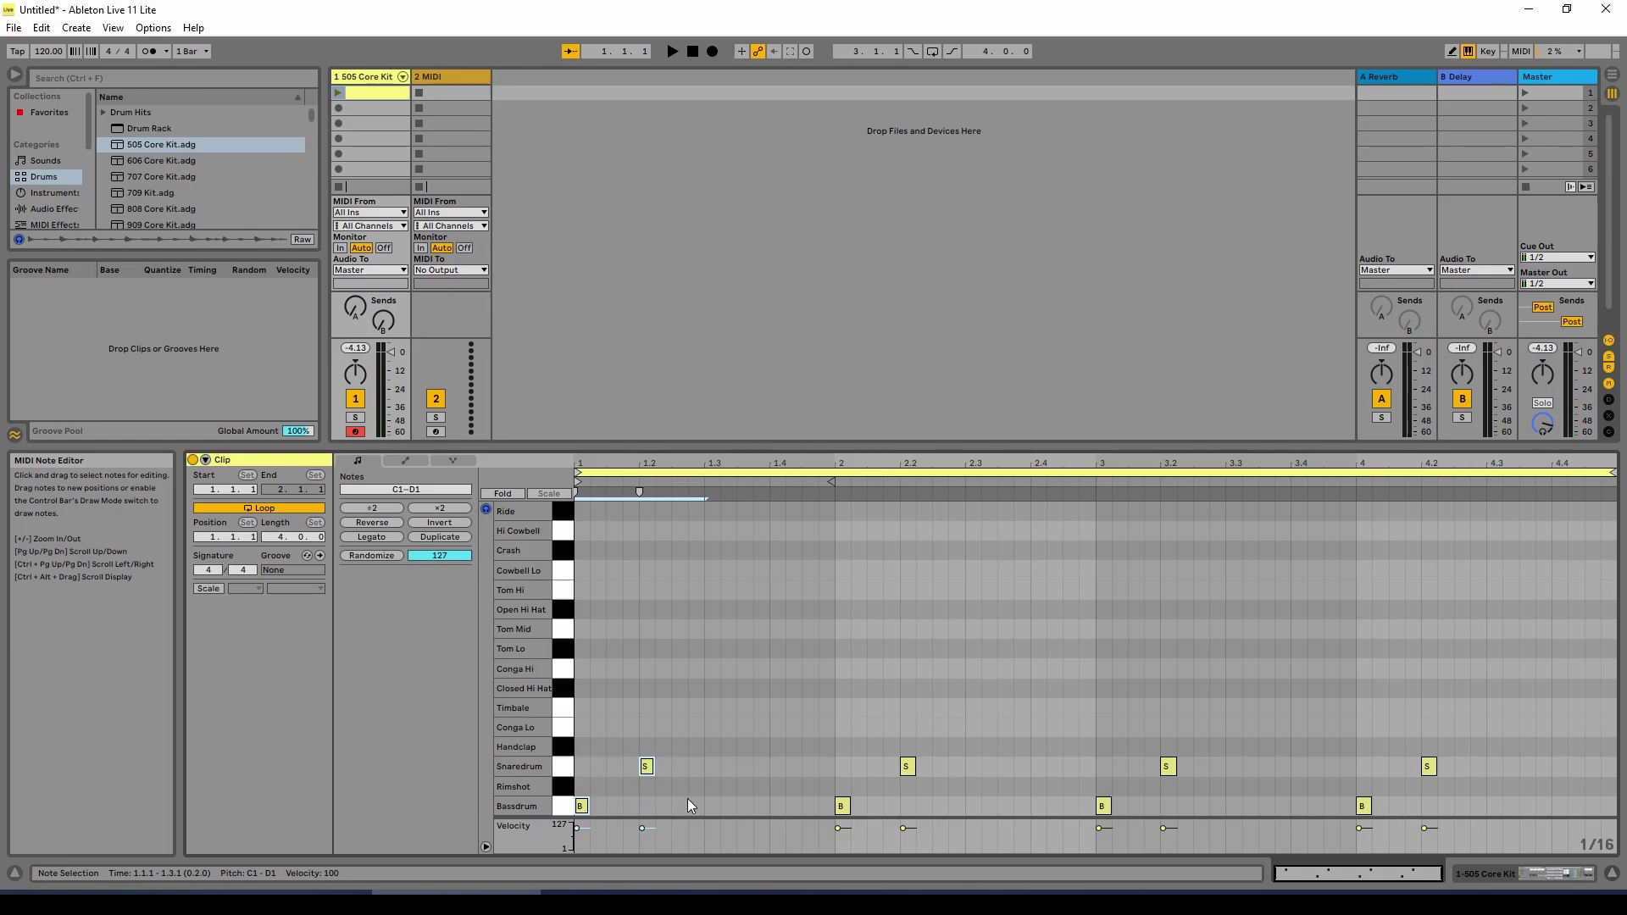
{"action": "right_click", "coordinate": [653, 765]}
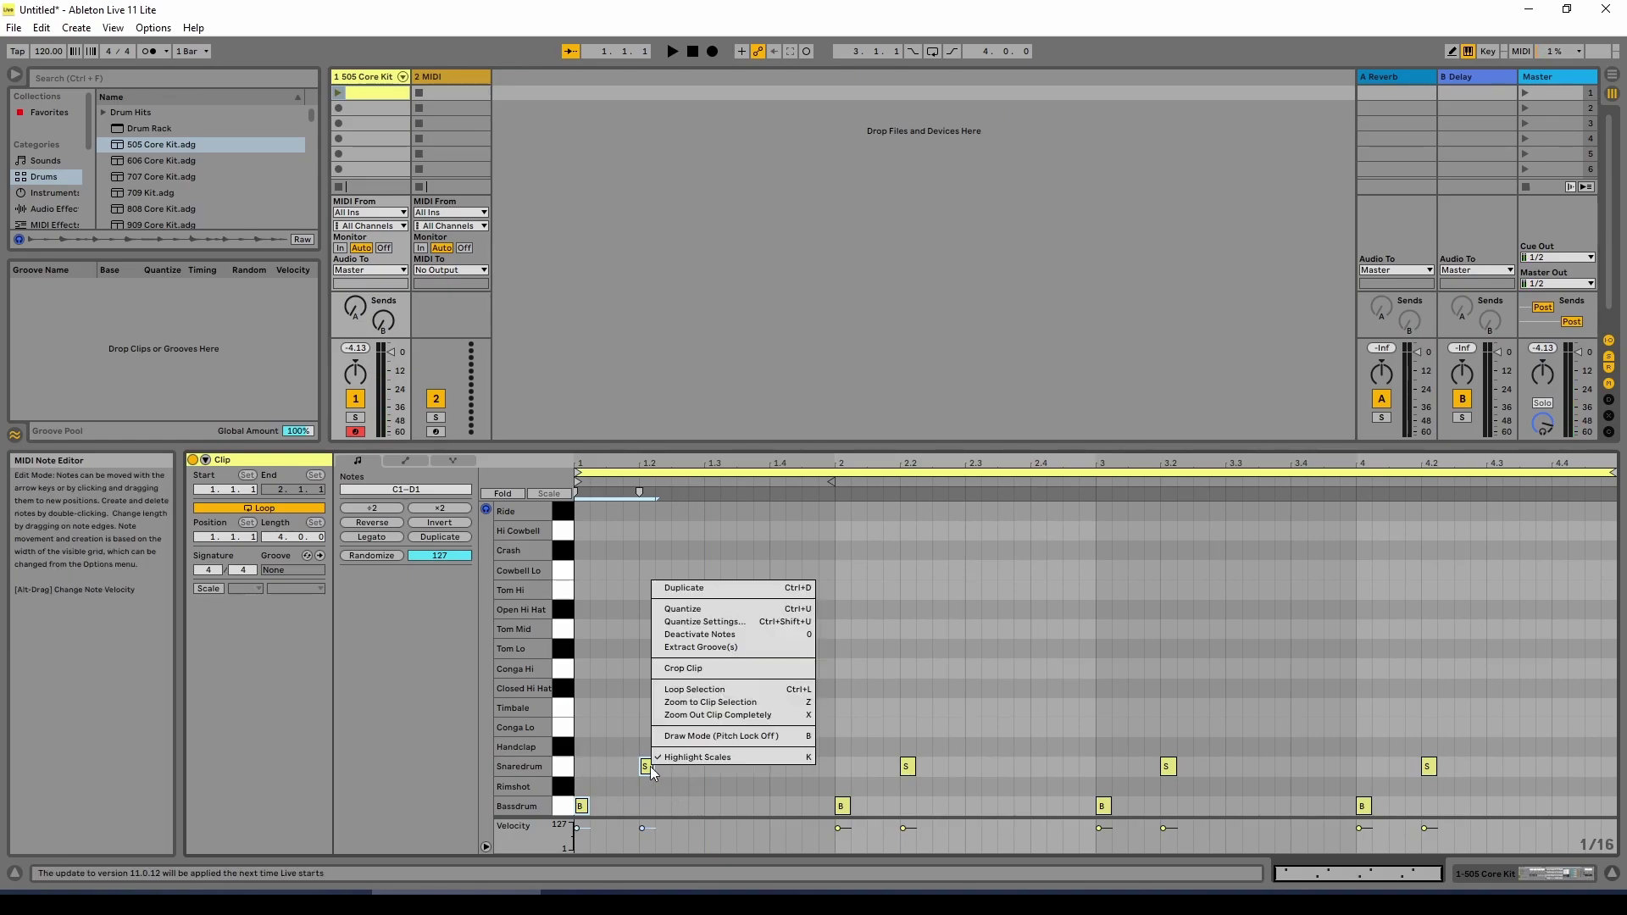
{"action": "left_click", "coordinate": [673, 588]}
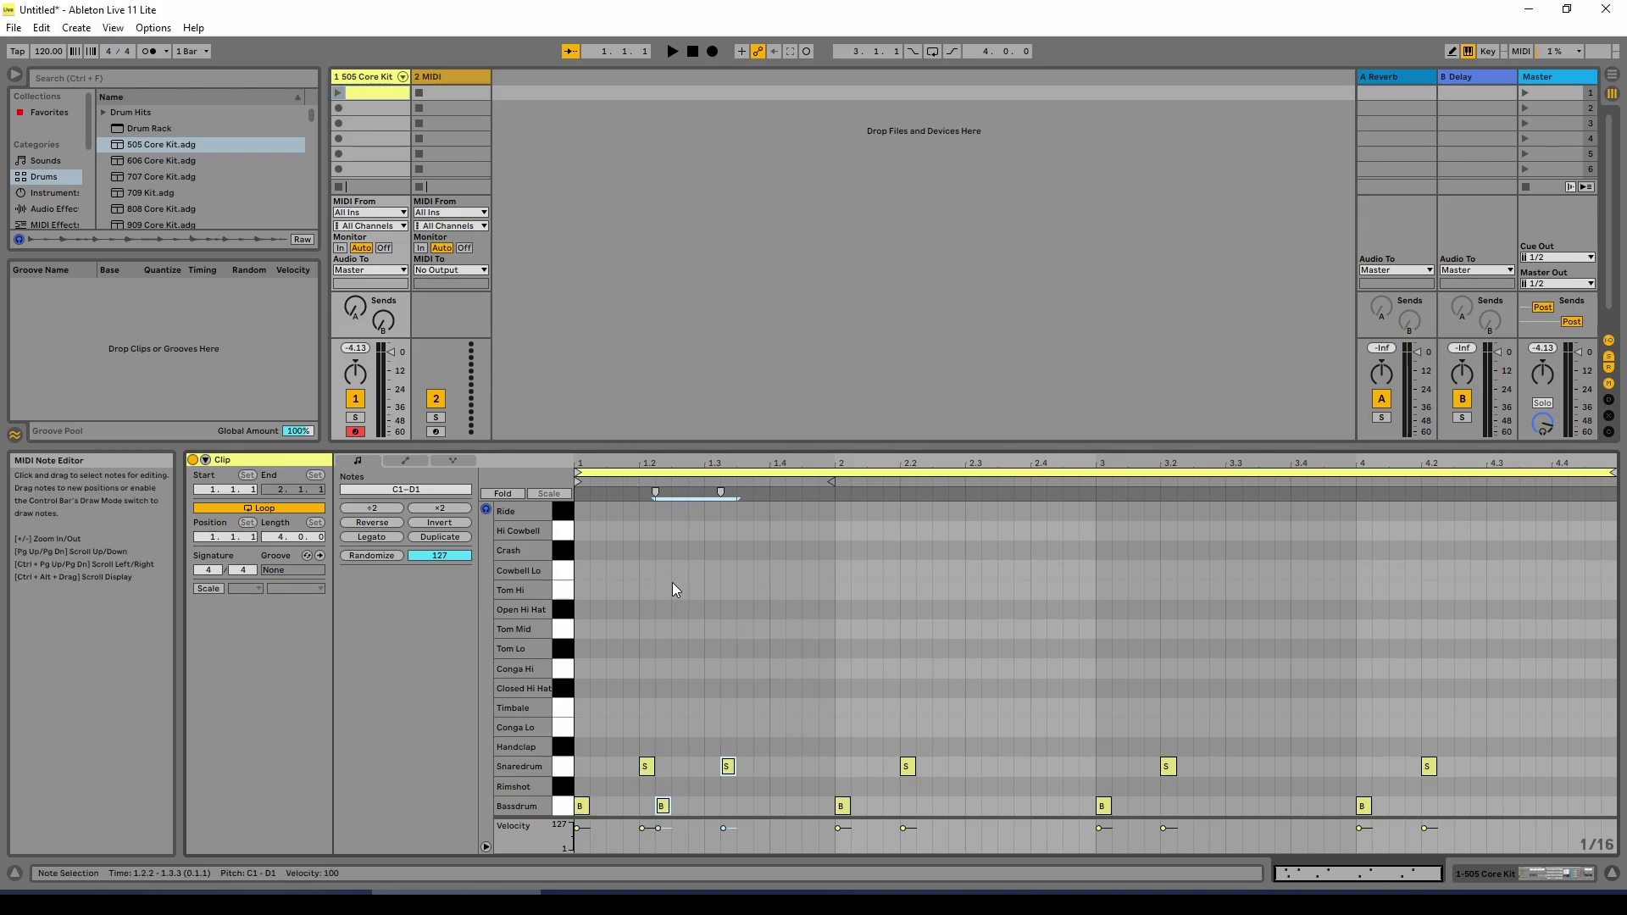
{"action": "left_click_drag", "start_coordinate": [666, 805], "coordinate": [712, 807]}
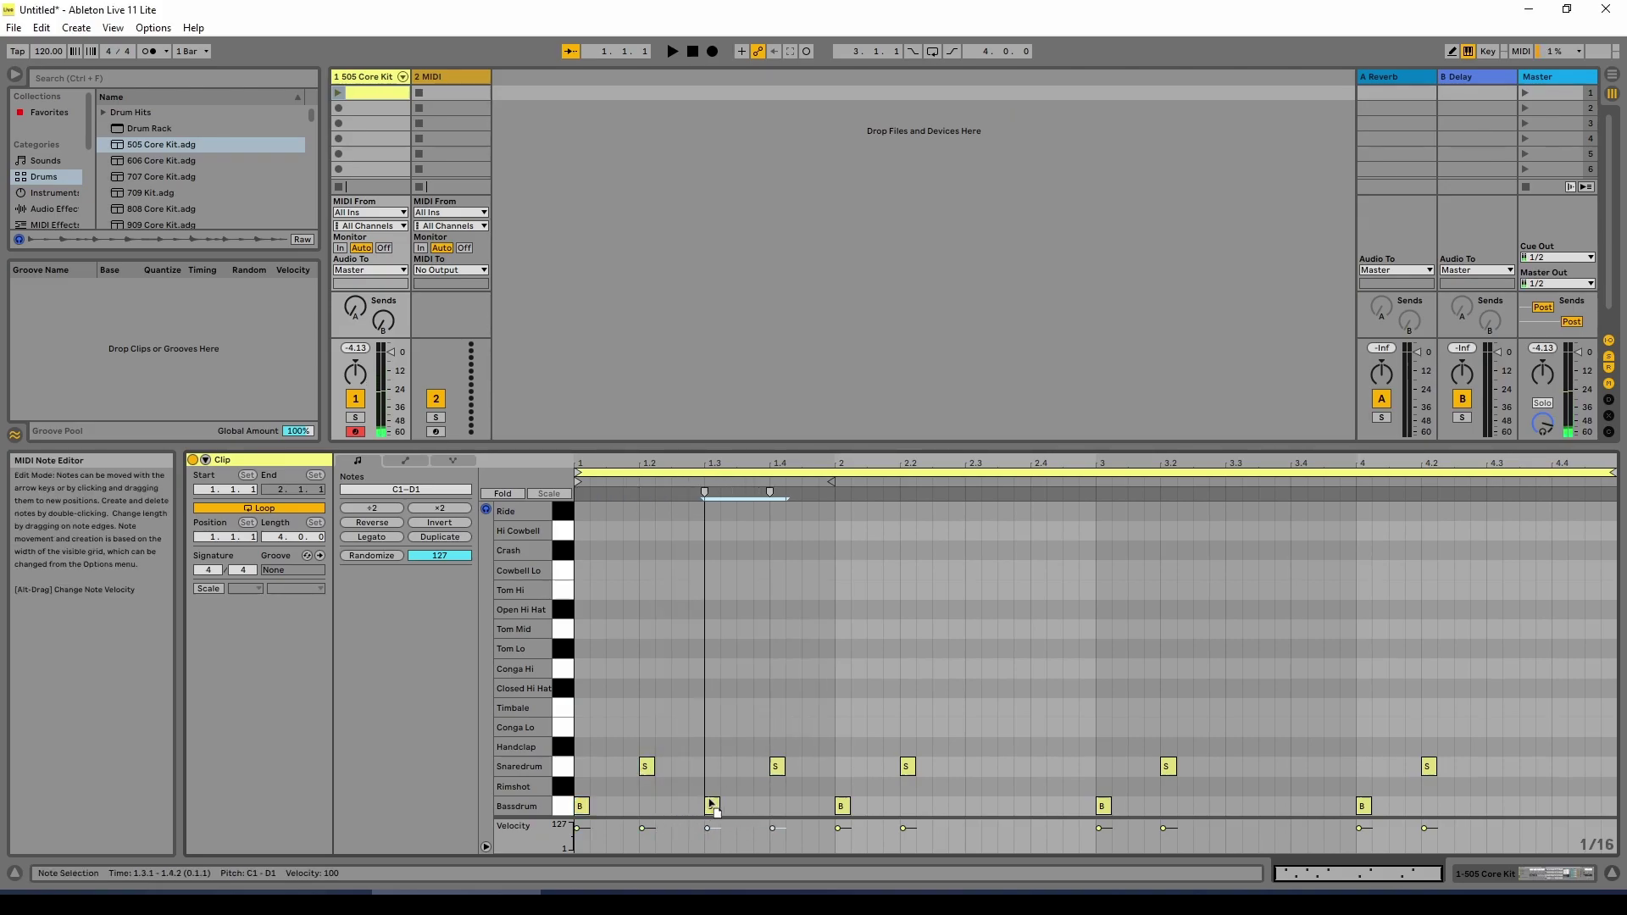
{"action": "left_click", "coordinate": [694, 688]}
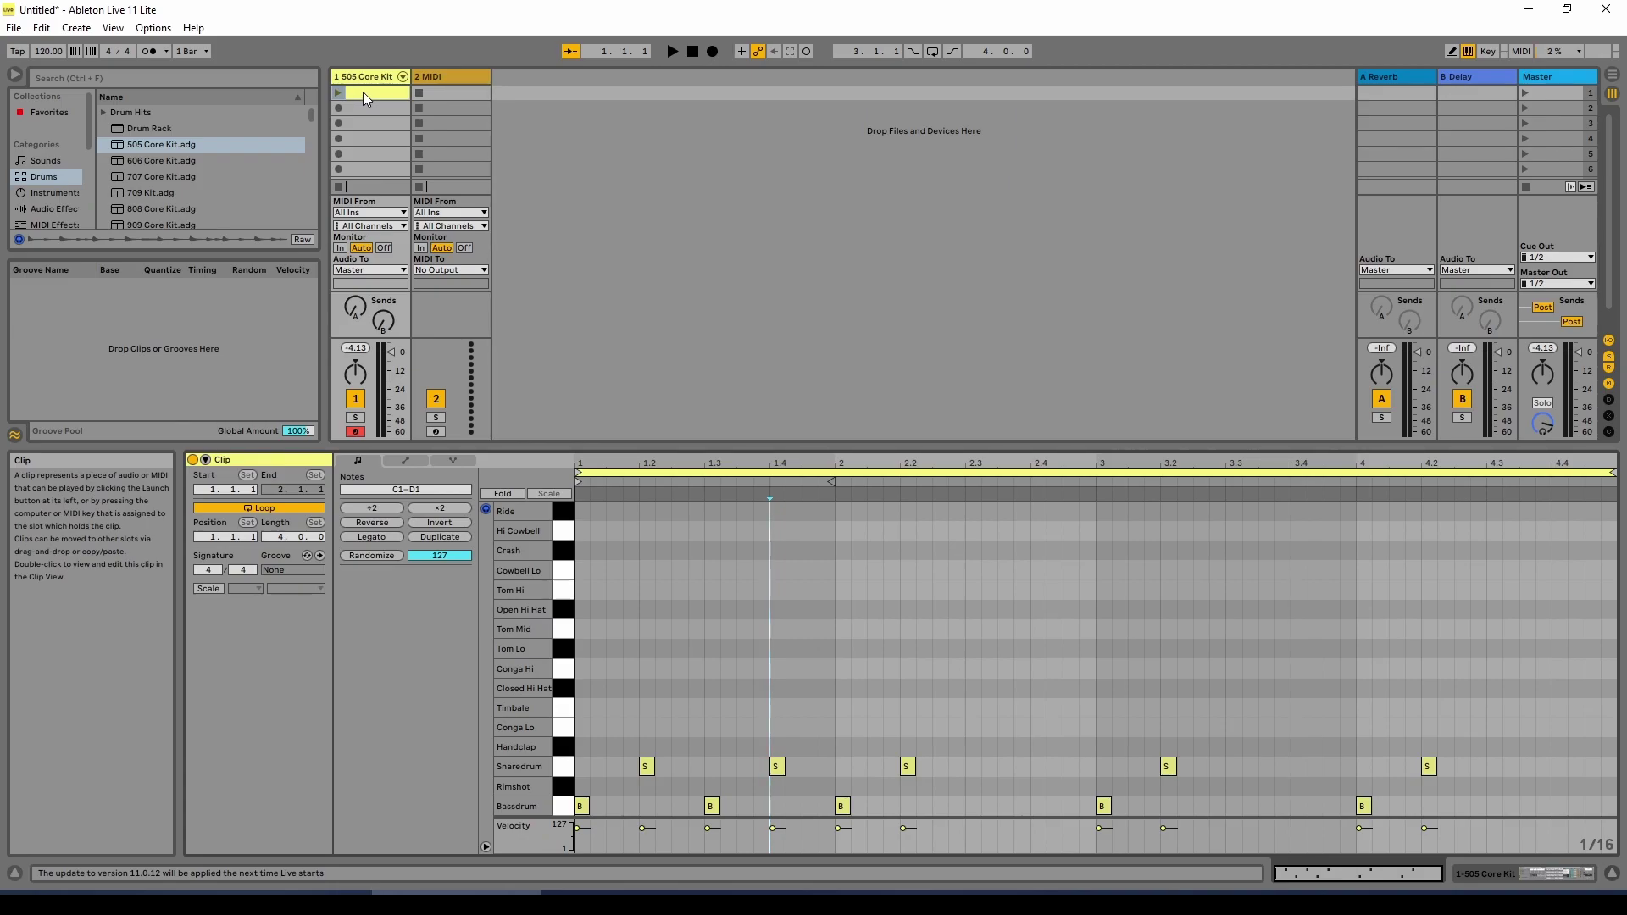
Launch the clip and add Bassdrum notes on beat 3 and Snaredrum notes on beat 4 of bars 2, 3 and 4.
{"action": "left_click", "coordinate": [338, 94]}
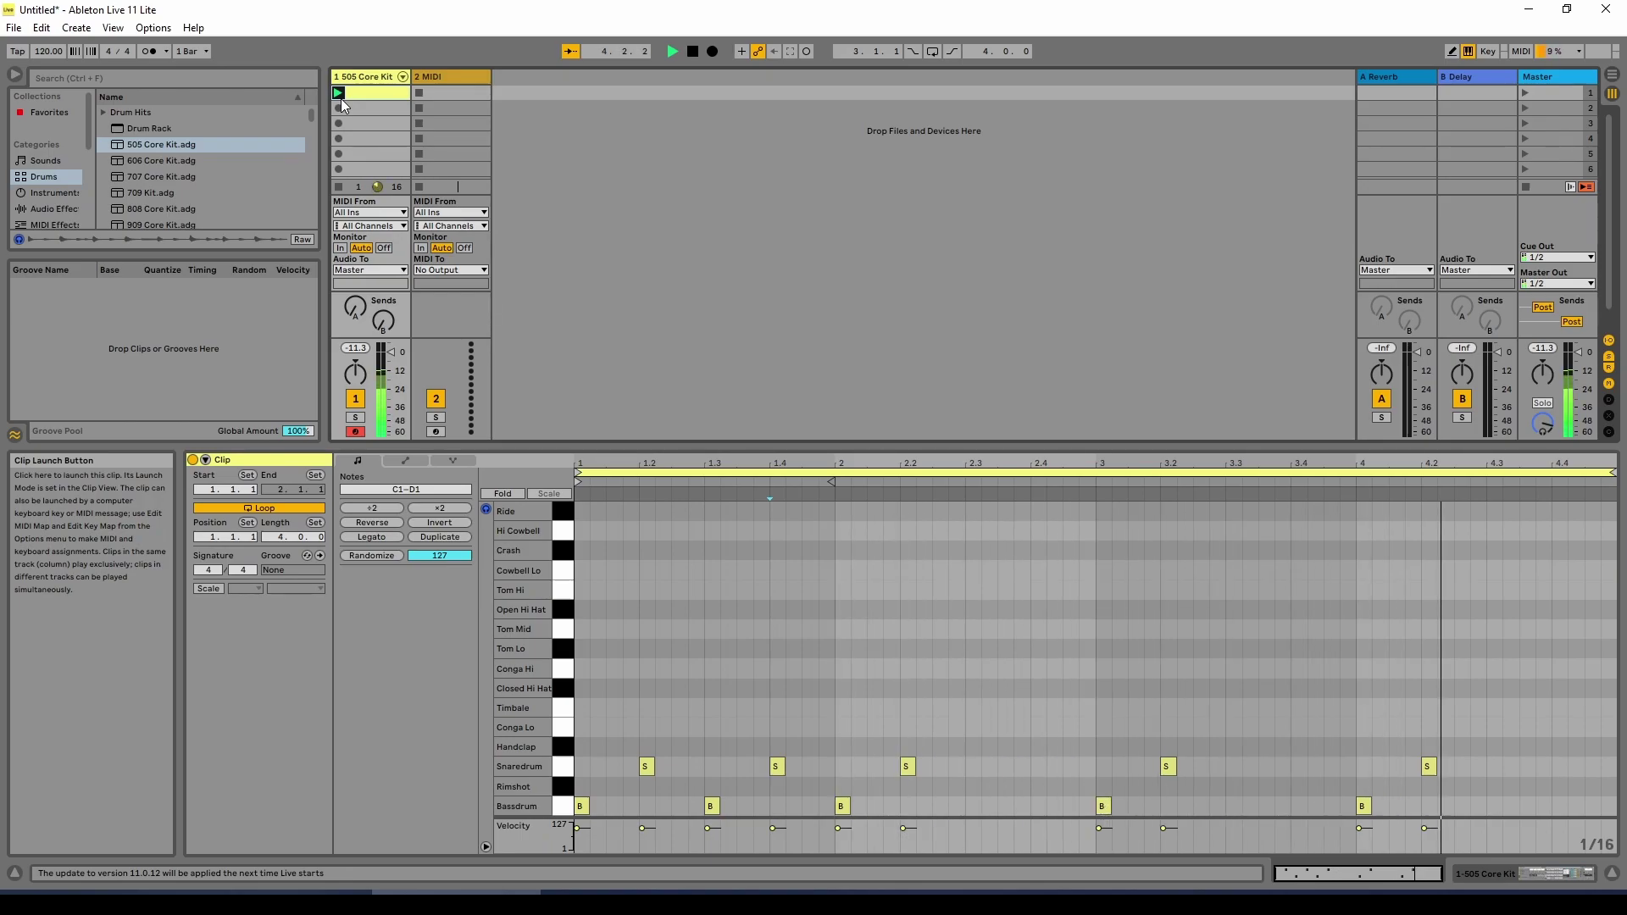
{"action": "double_click", "coordinate": [978, 810]}
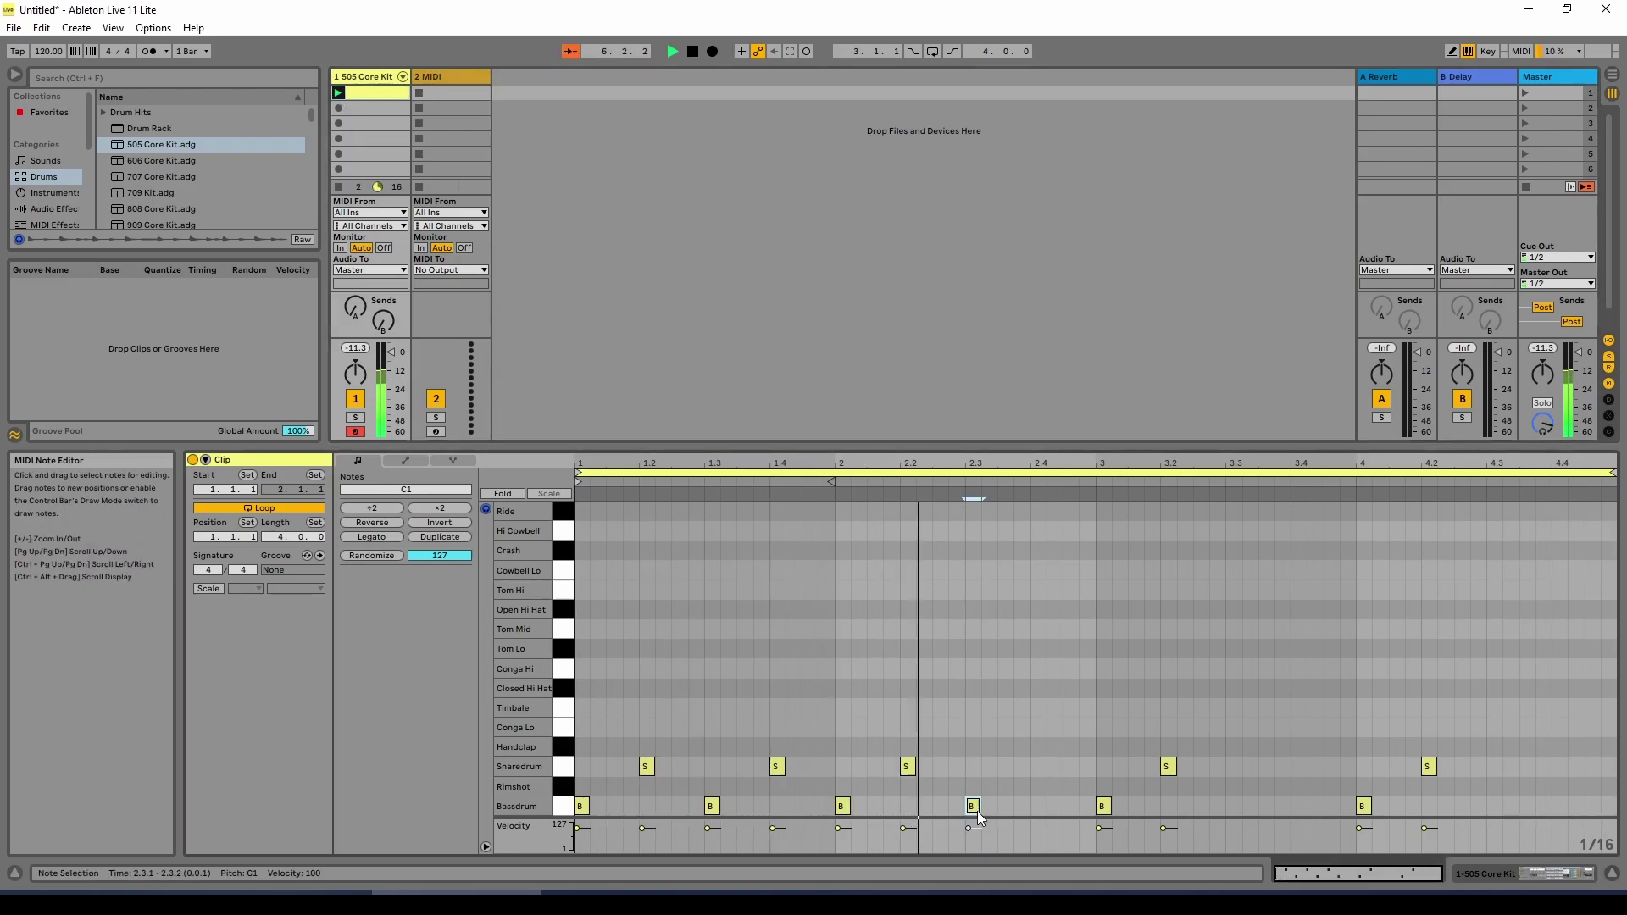
{"action": "double_click", "coordinate": [1035, 767]}
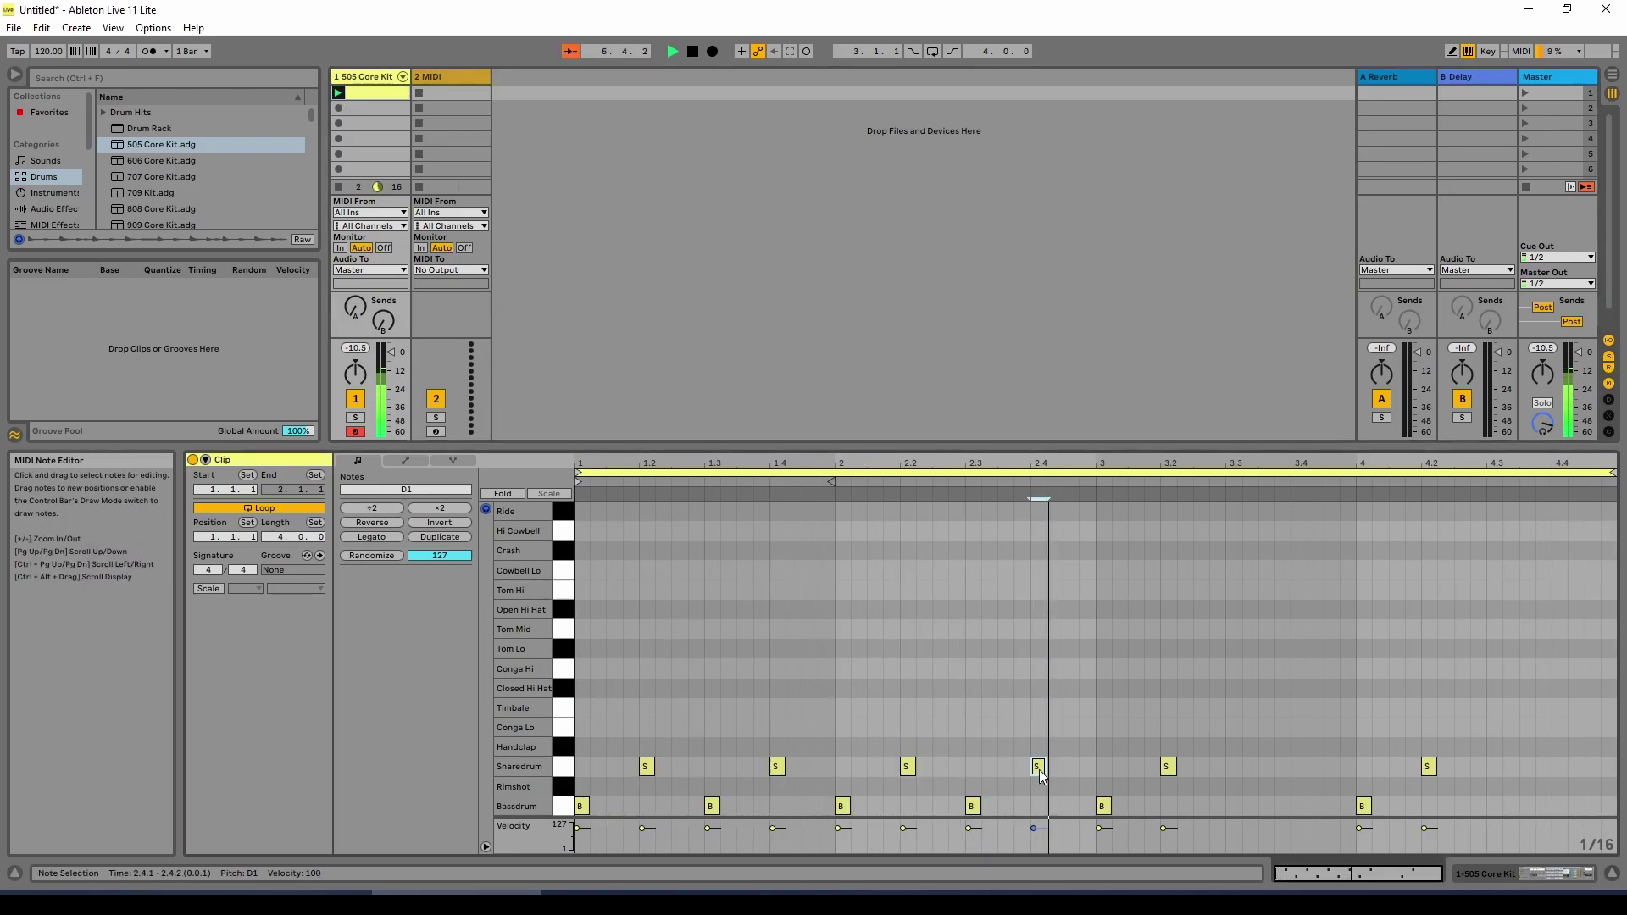
{"action": "double_click", "coordinate": [1232, 807]}
{"action": "left_click", "coordinate": [1305, 770]}
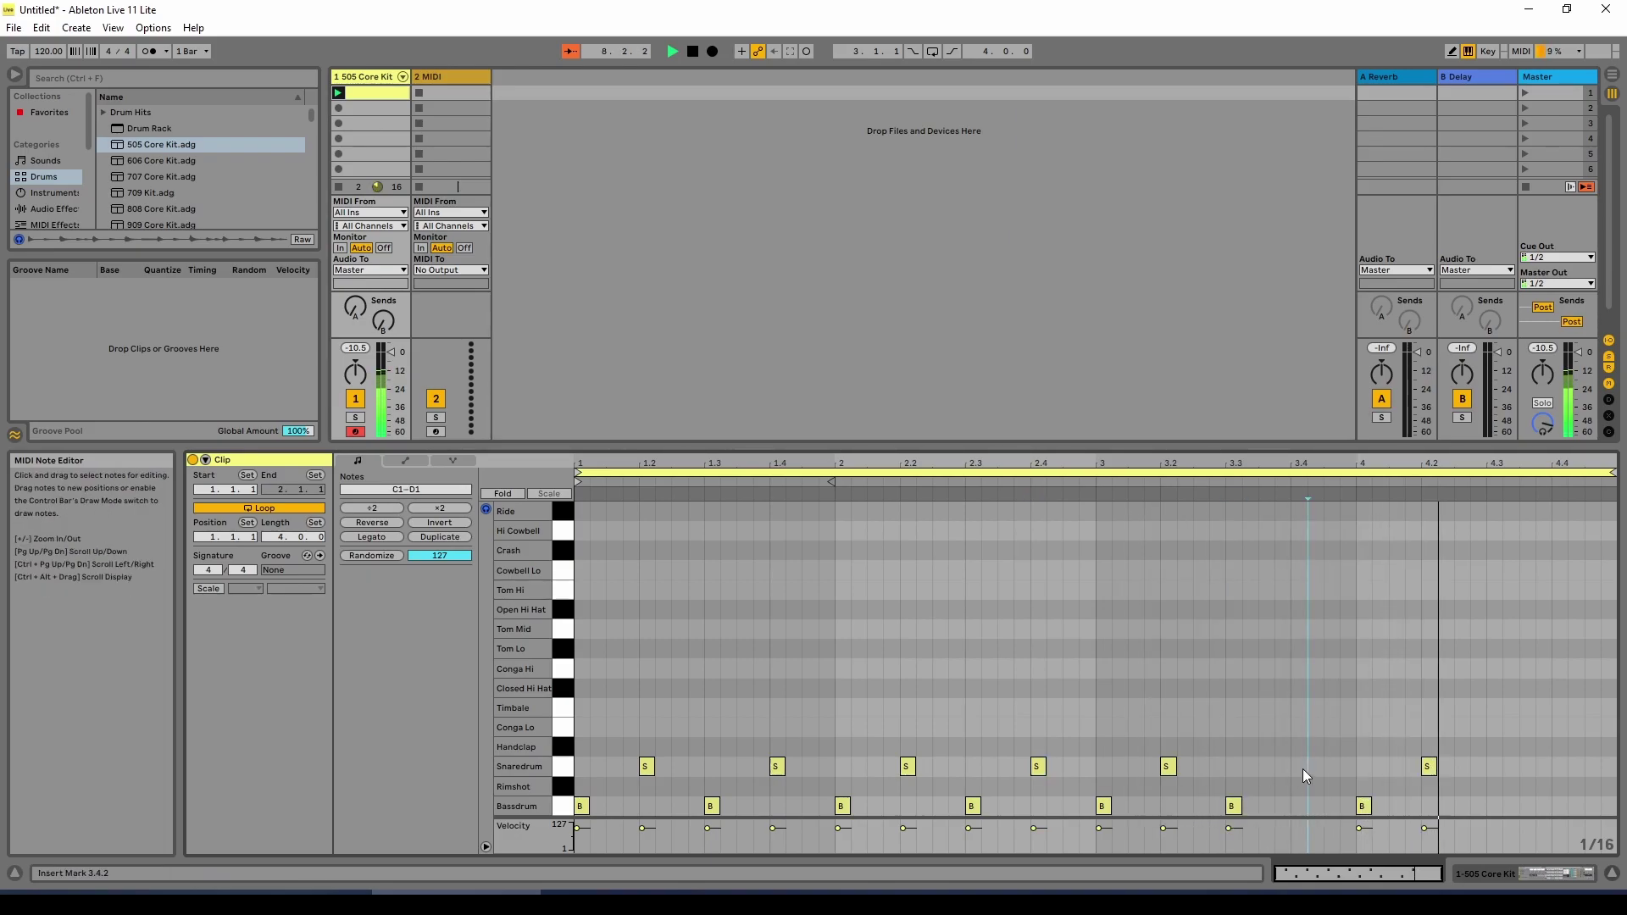
{"action": "double_click", "coordinate": [1303, 770]}
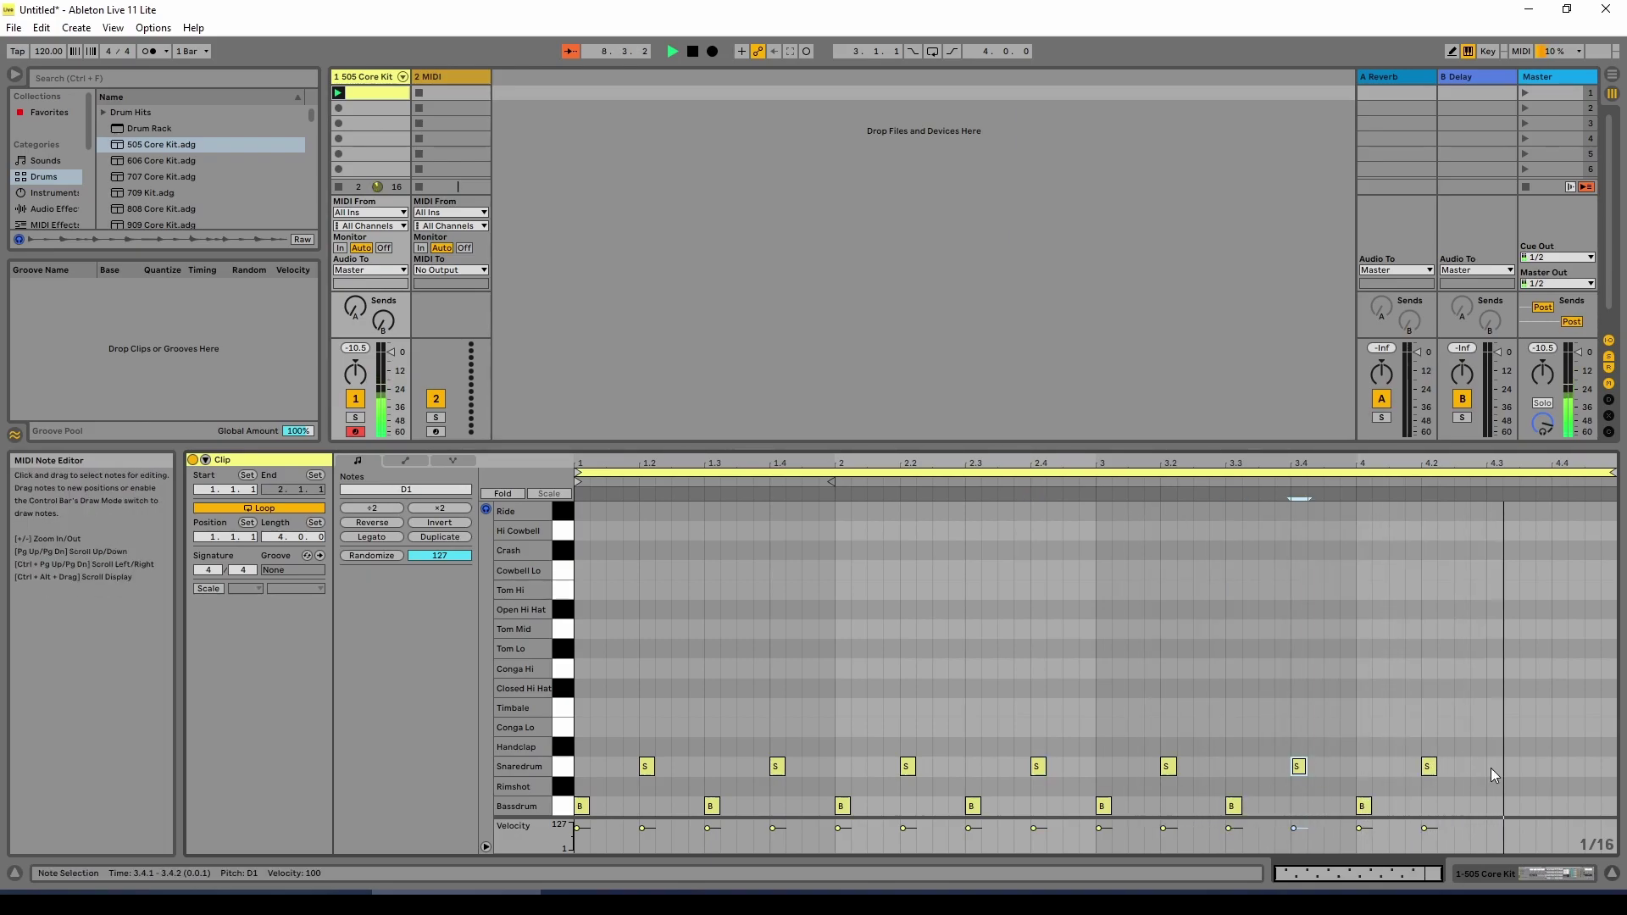
{"action": "double_click", "coordinate": [1498, 810]}
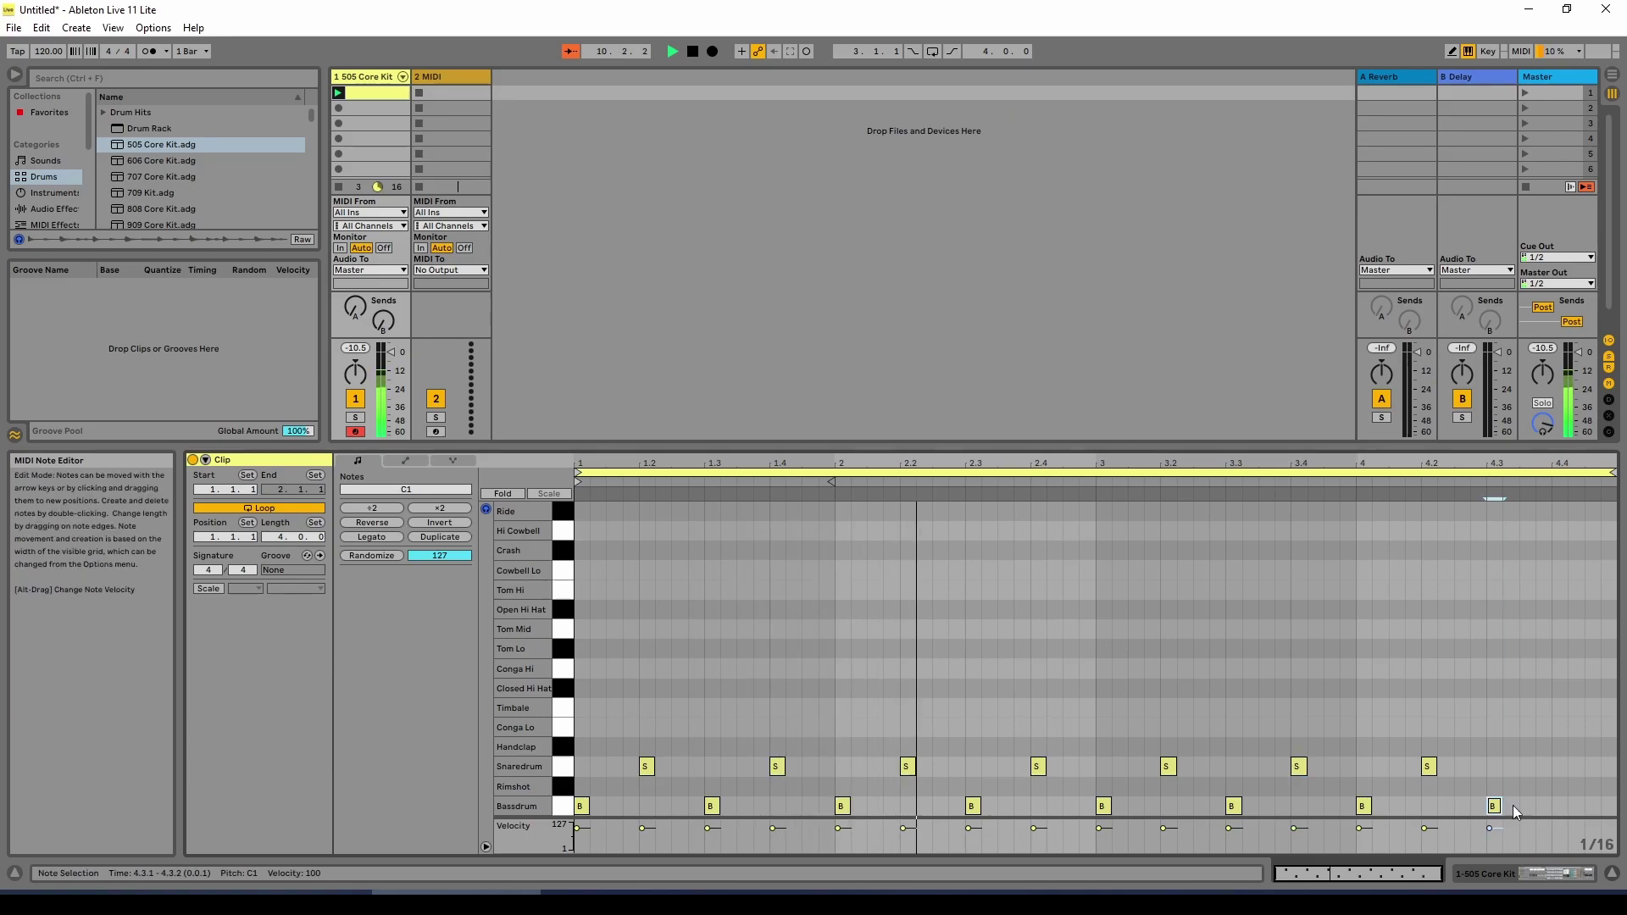
{"action": "double_click", "coordinate": [1559, 768]}
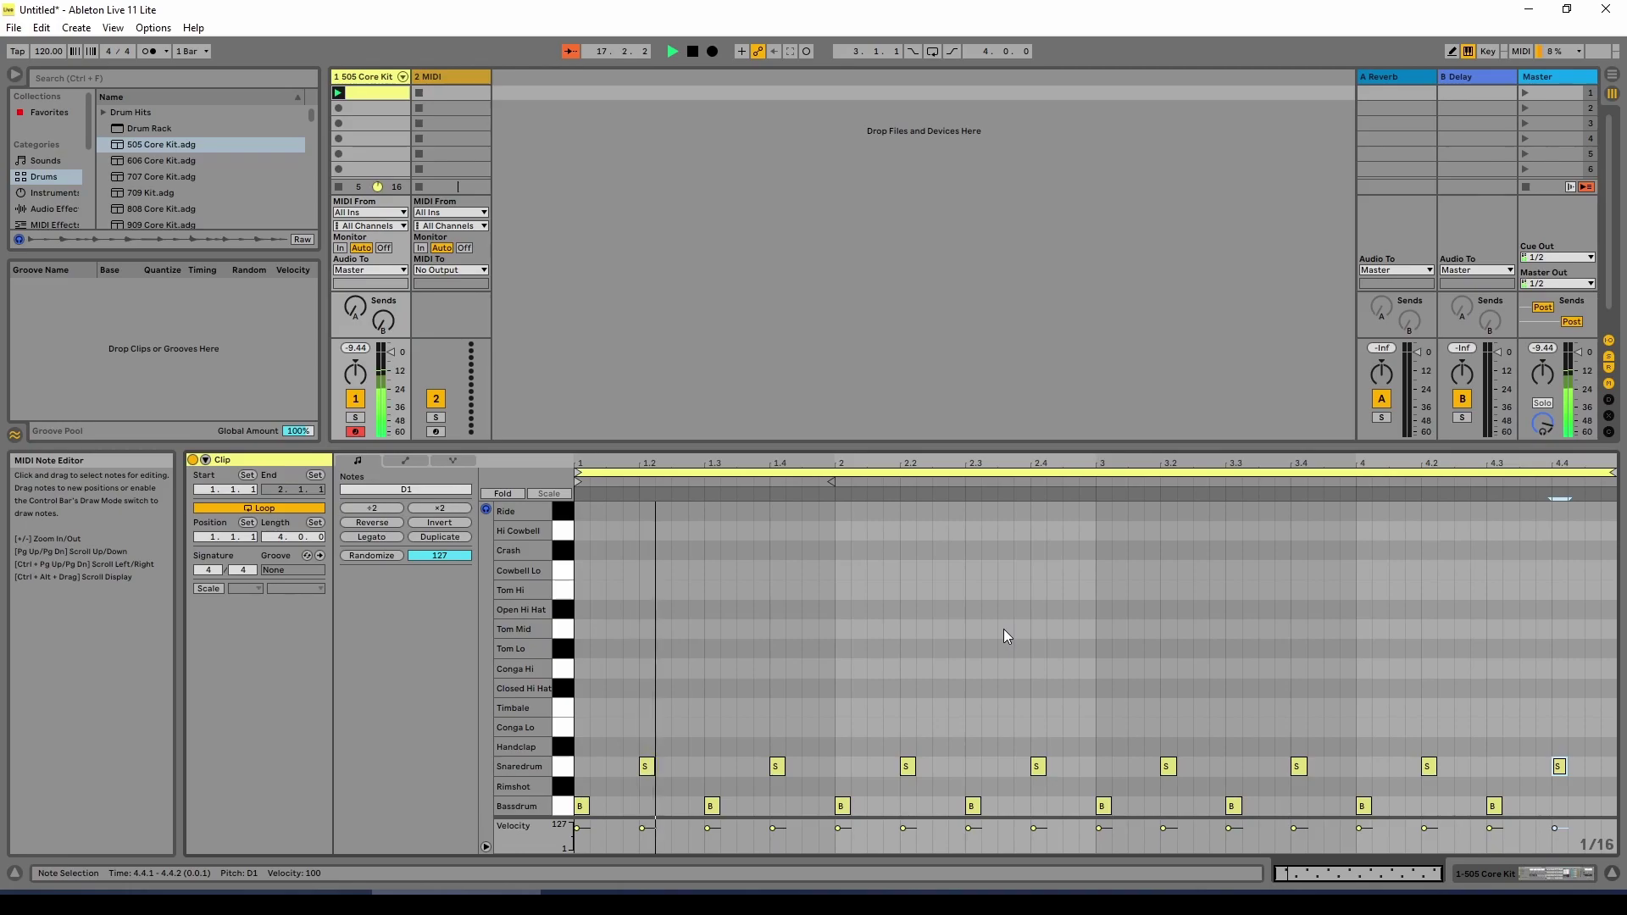
Add extra 1/16 Bassdrum notes at positions 1.3.3, 3.3.3, 4.2.3 and 4.3.3.
{"action": "double_click", "coordinate": [746, 808]}
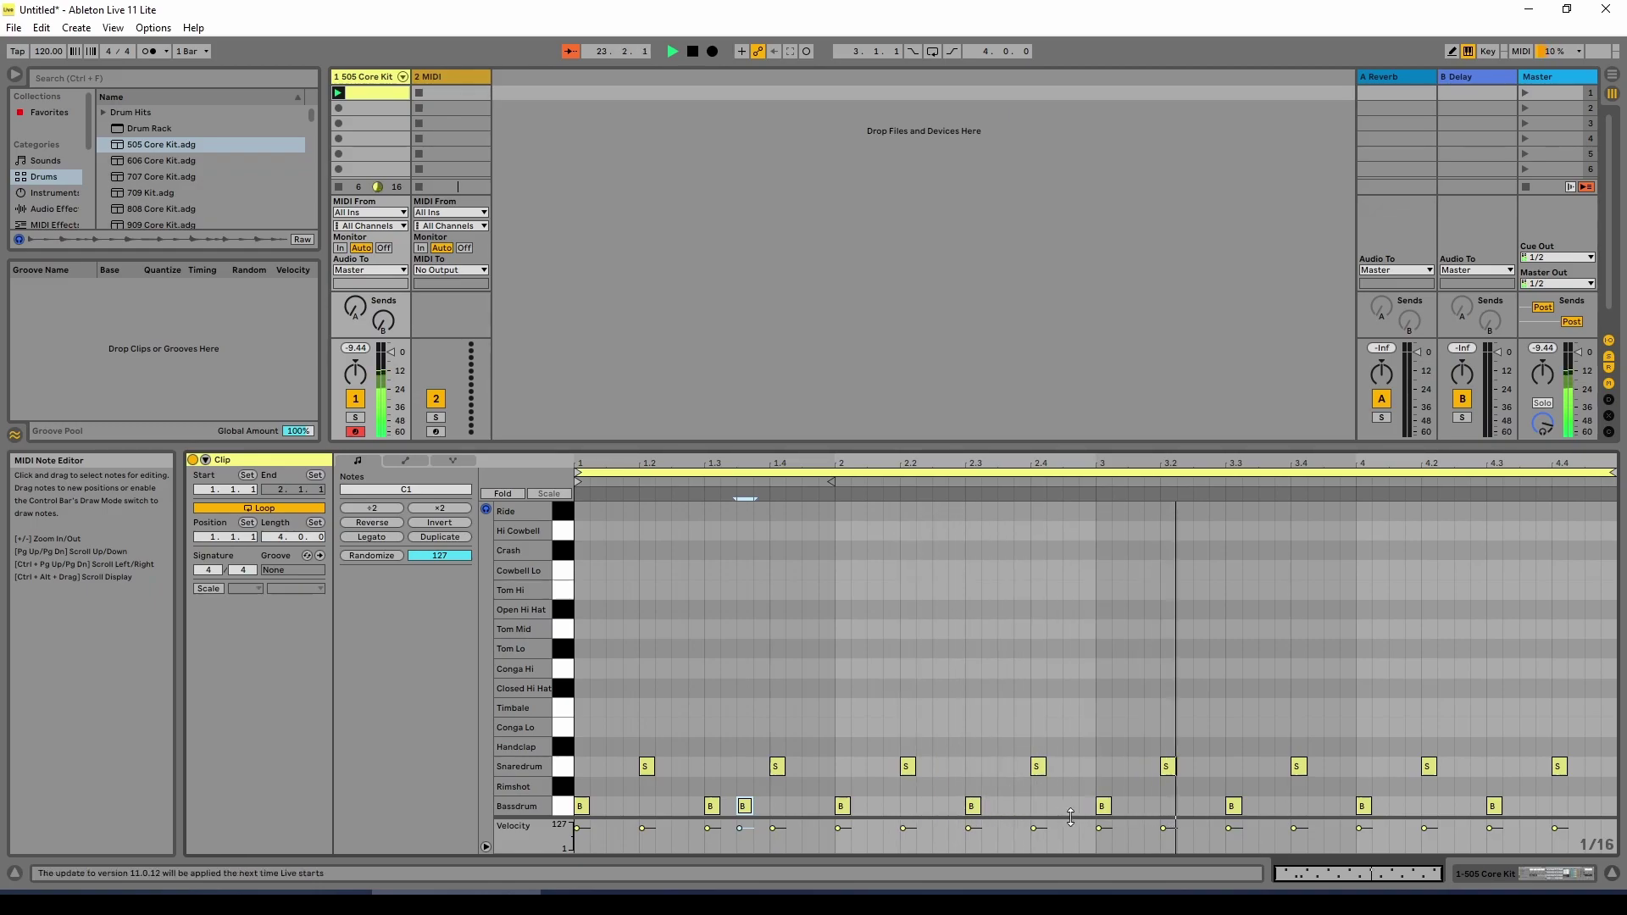
{"action": "double_click", "coordinate": [1266, 806]}
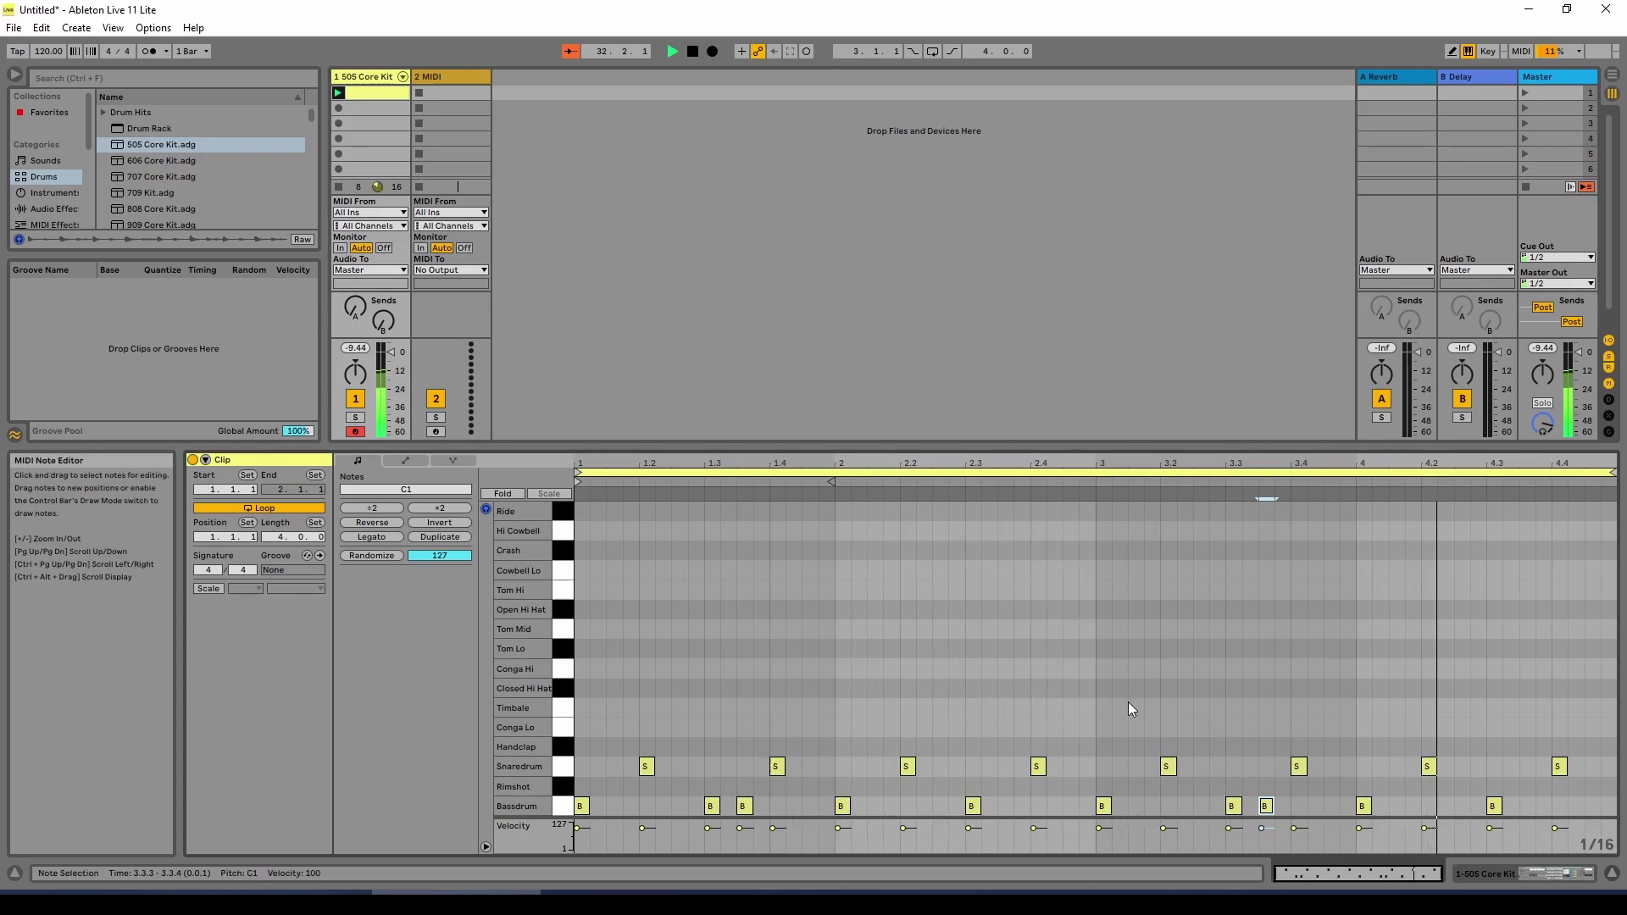
{"action": "double_click", "coordinate": [1445, 806]}
{"action": "left_click_drag", "start_coordinate": [1445, 814], "coordinate": [1465, 815]}
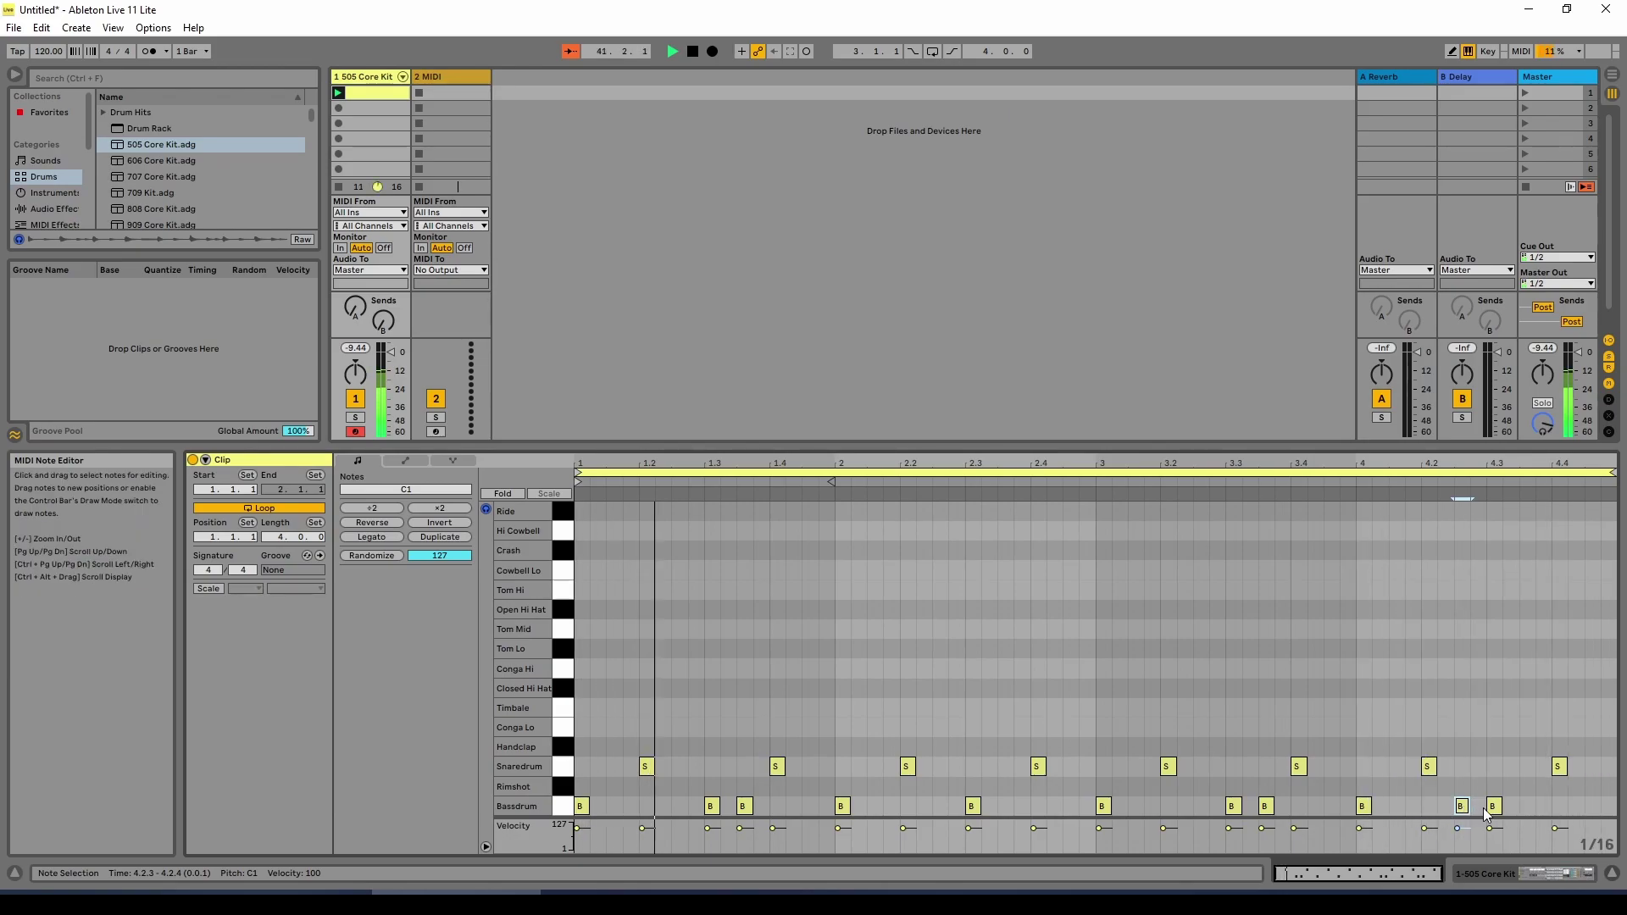
{"action": "double_click", "coordinate": [1528, 807]}
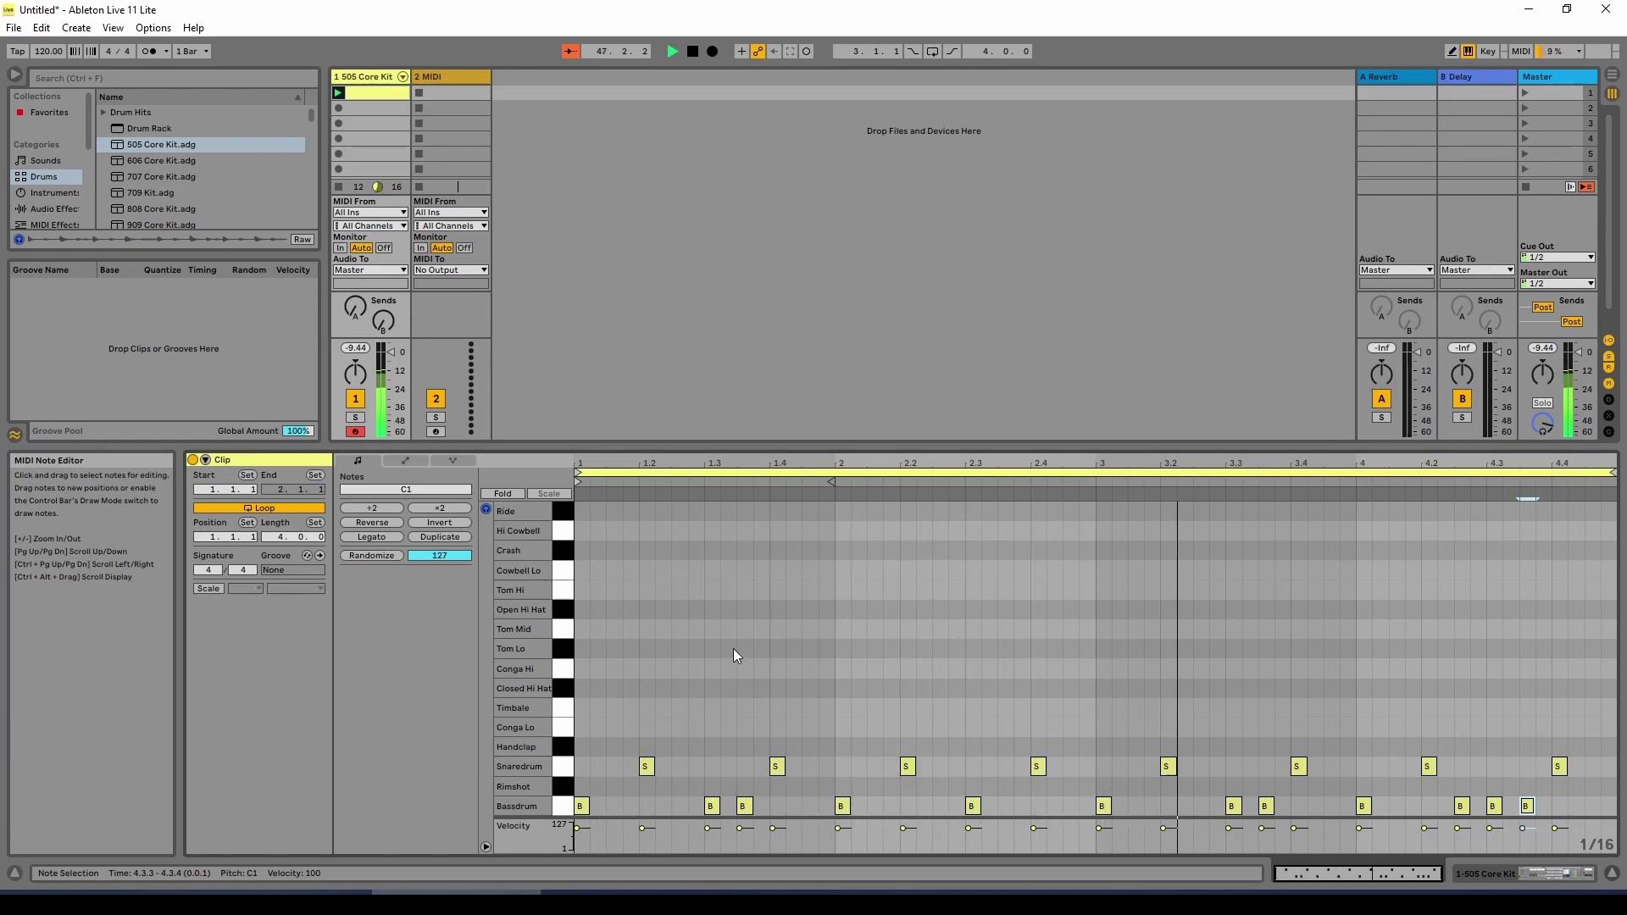
Add 1/16 Closed Hi Hat notes every eighth note across beats 1 and 2 of bar 1.
{"action": "left_click", "coordinate": [571, 673]}
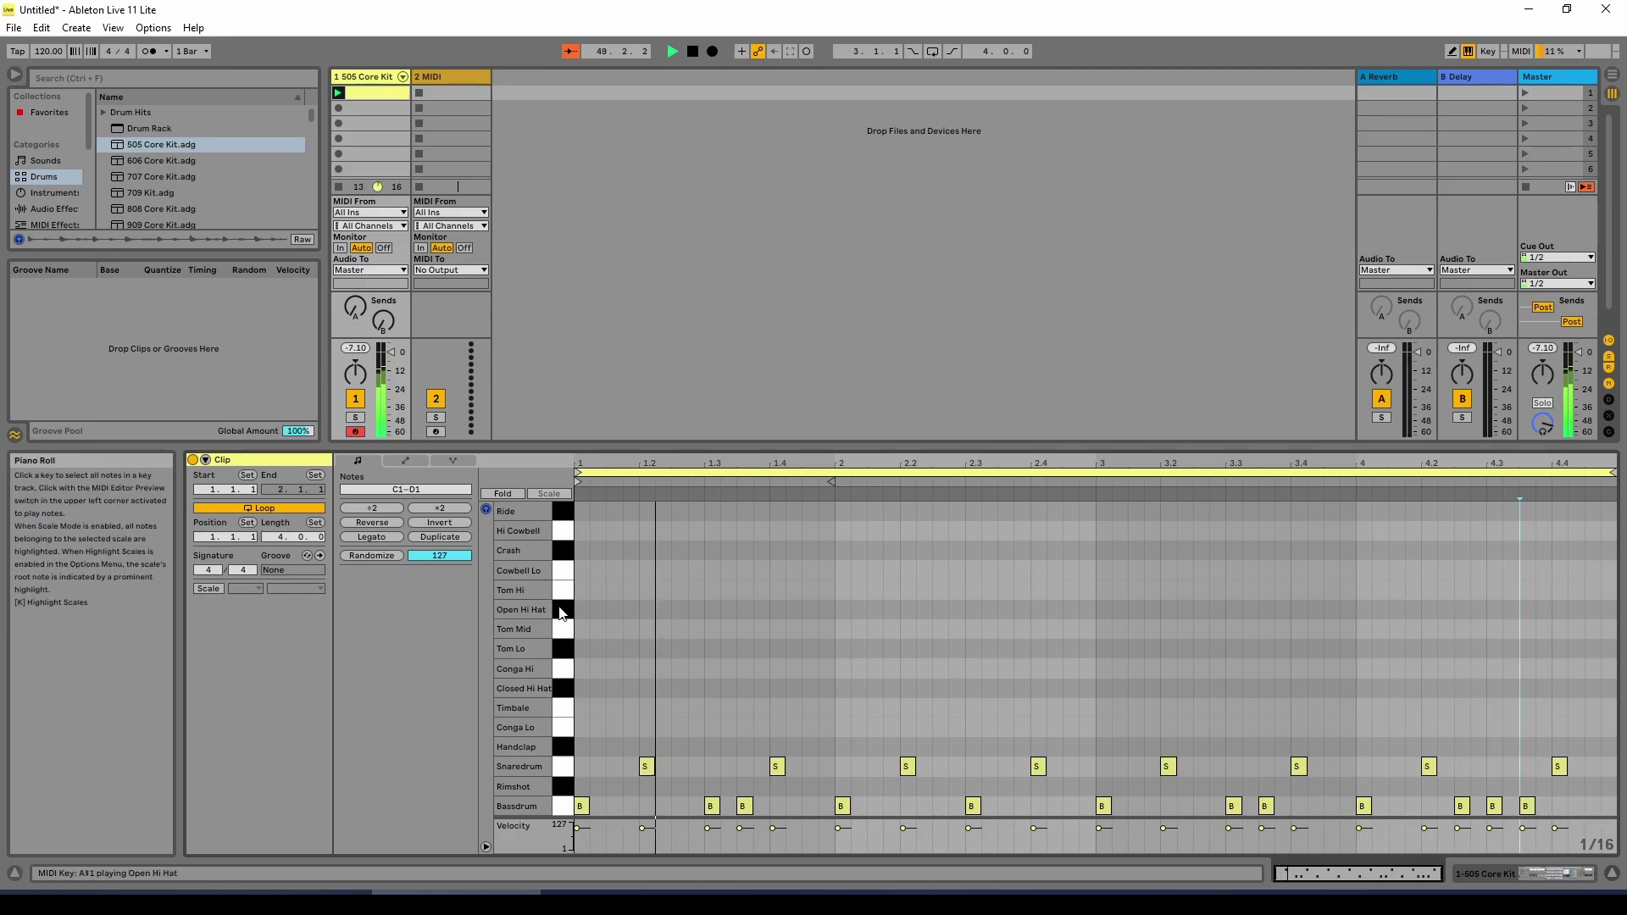
{"action": "double_click", "coordinate": [582, 689]}
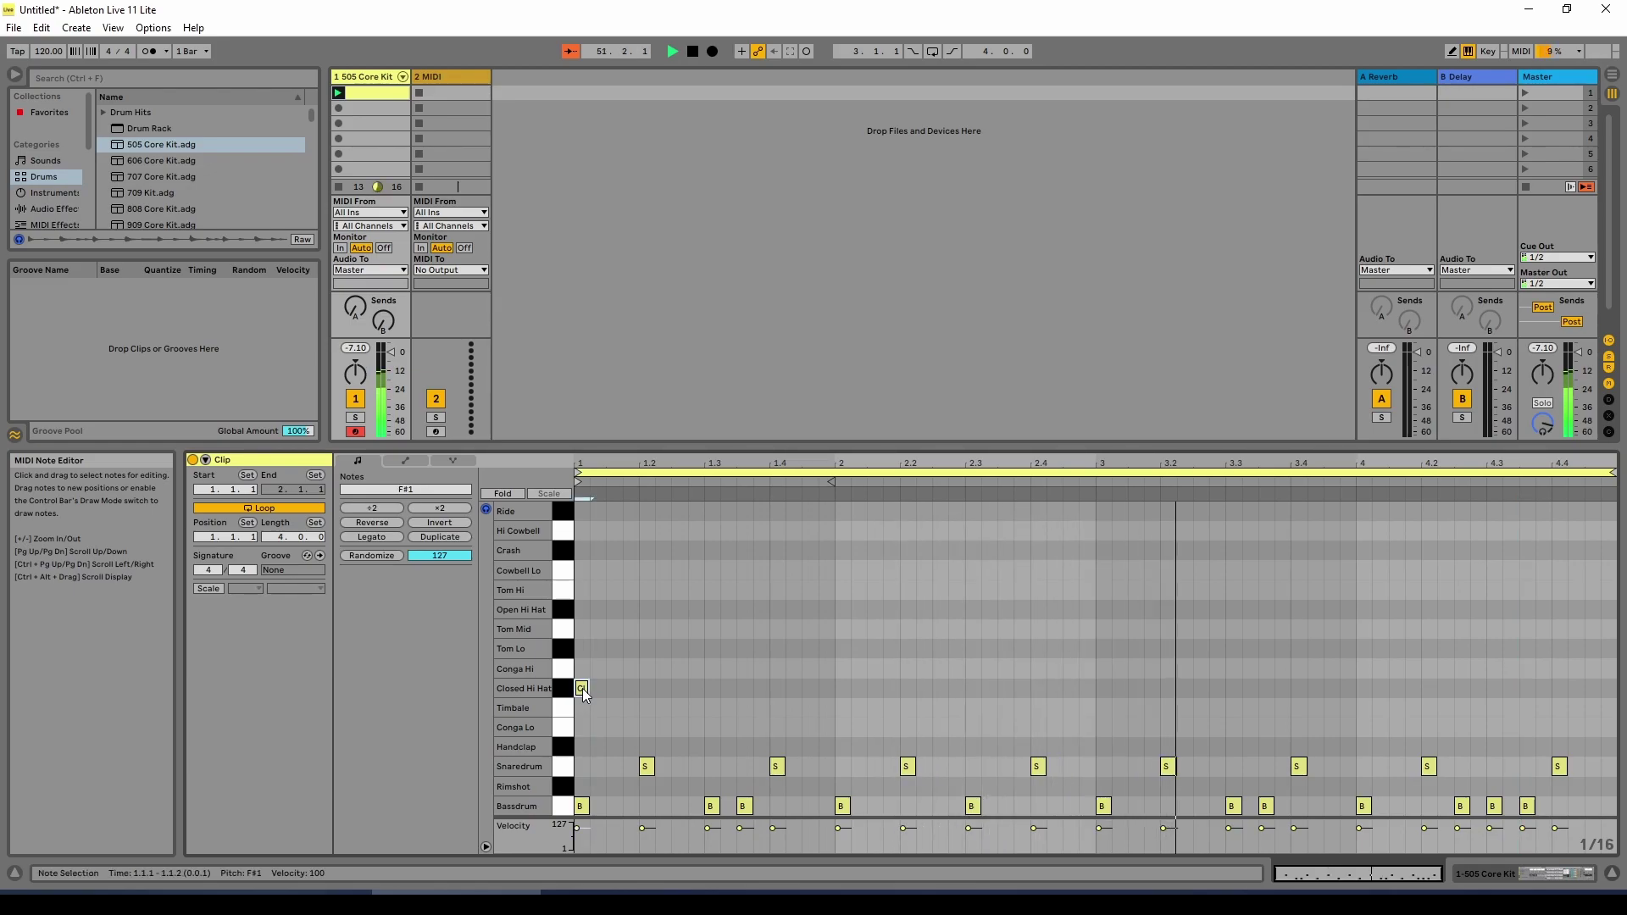
{"action": "double_click", "coordinate": [614, 686]}
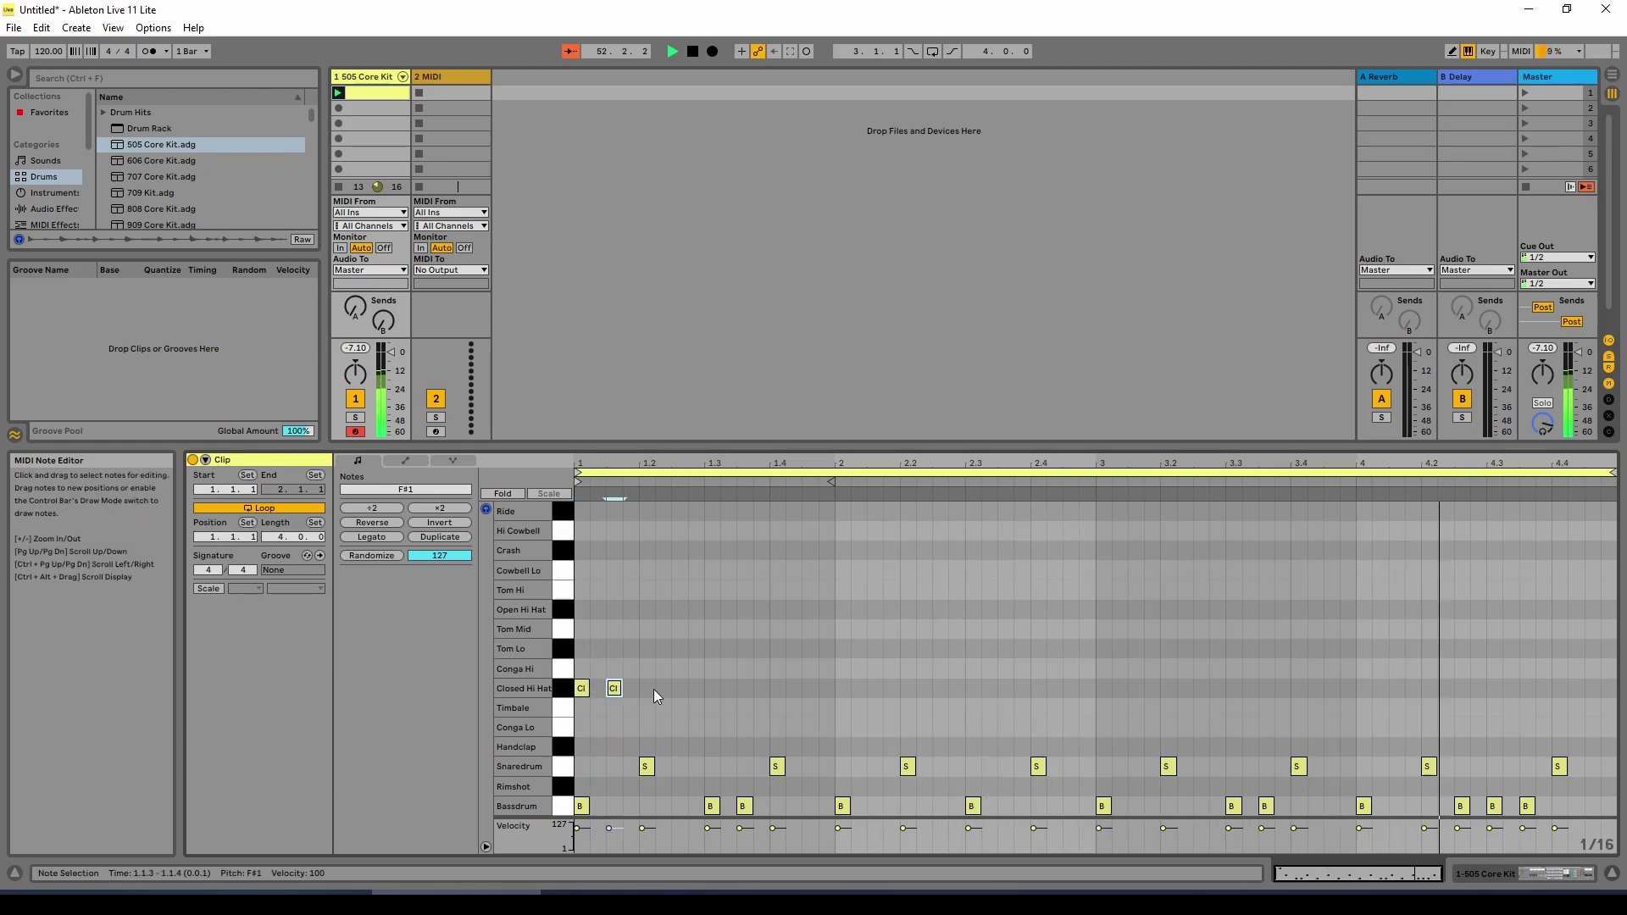
{"action": "double_click", "coordinate": [653, 689]}
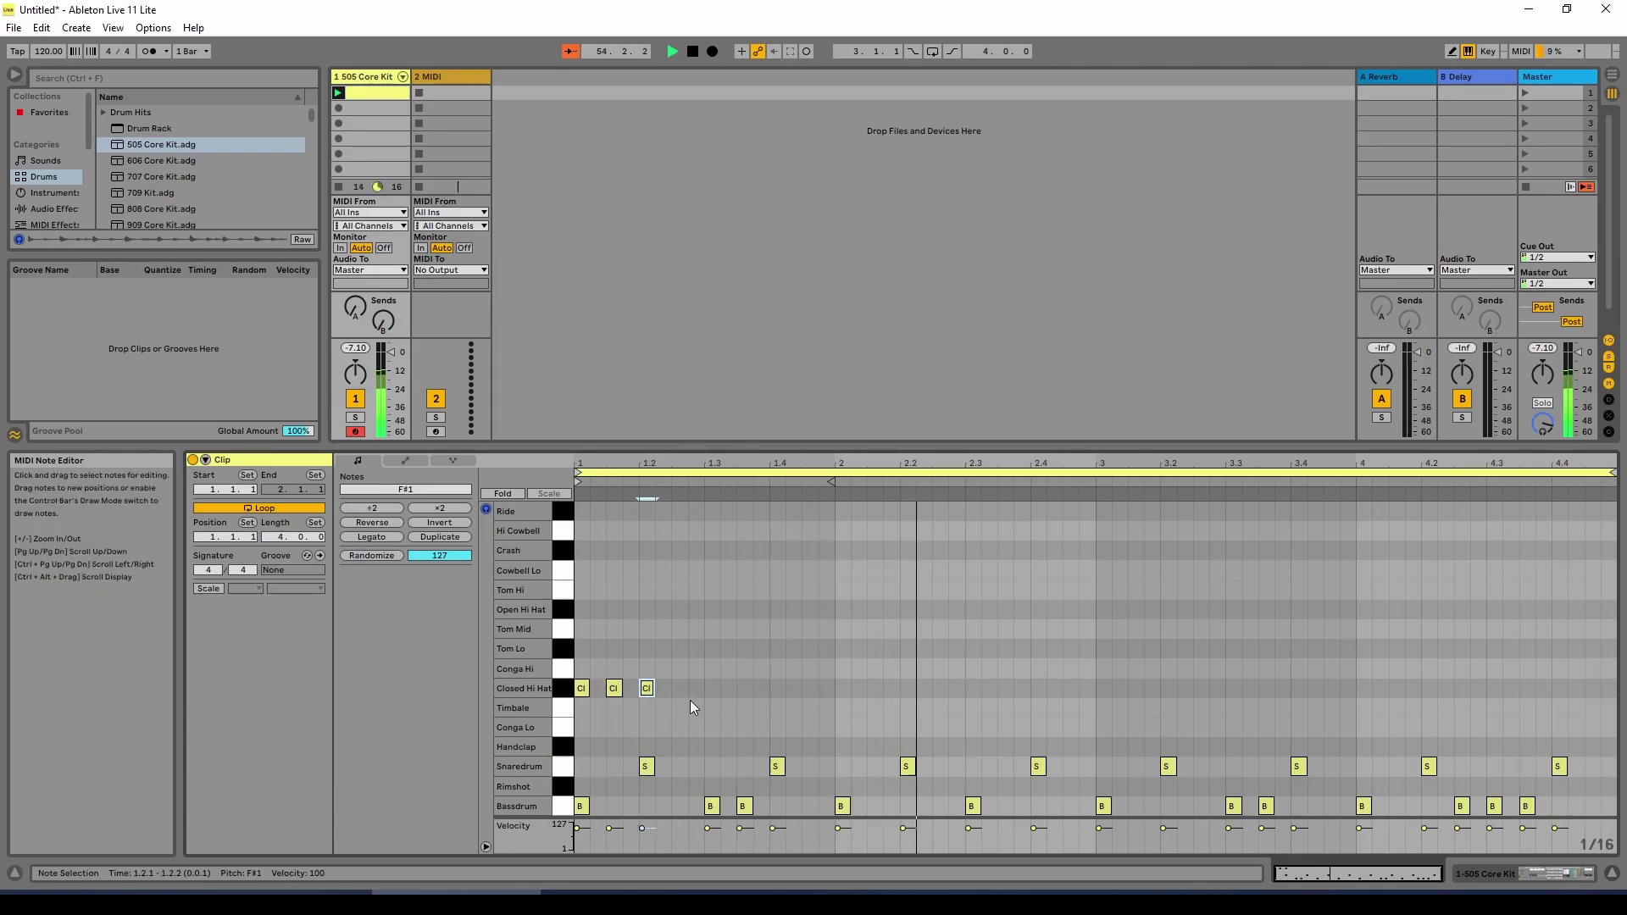
{"action": "left_click", "coordinate": [689, 700]}
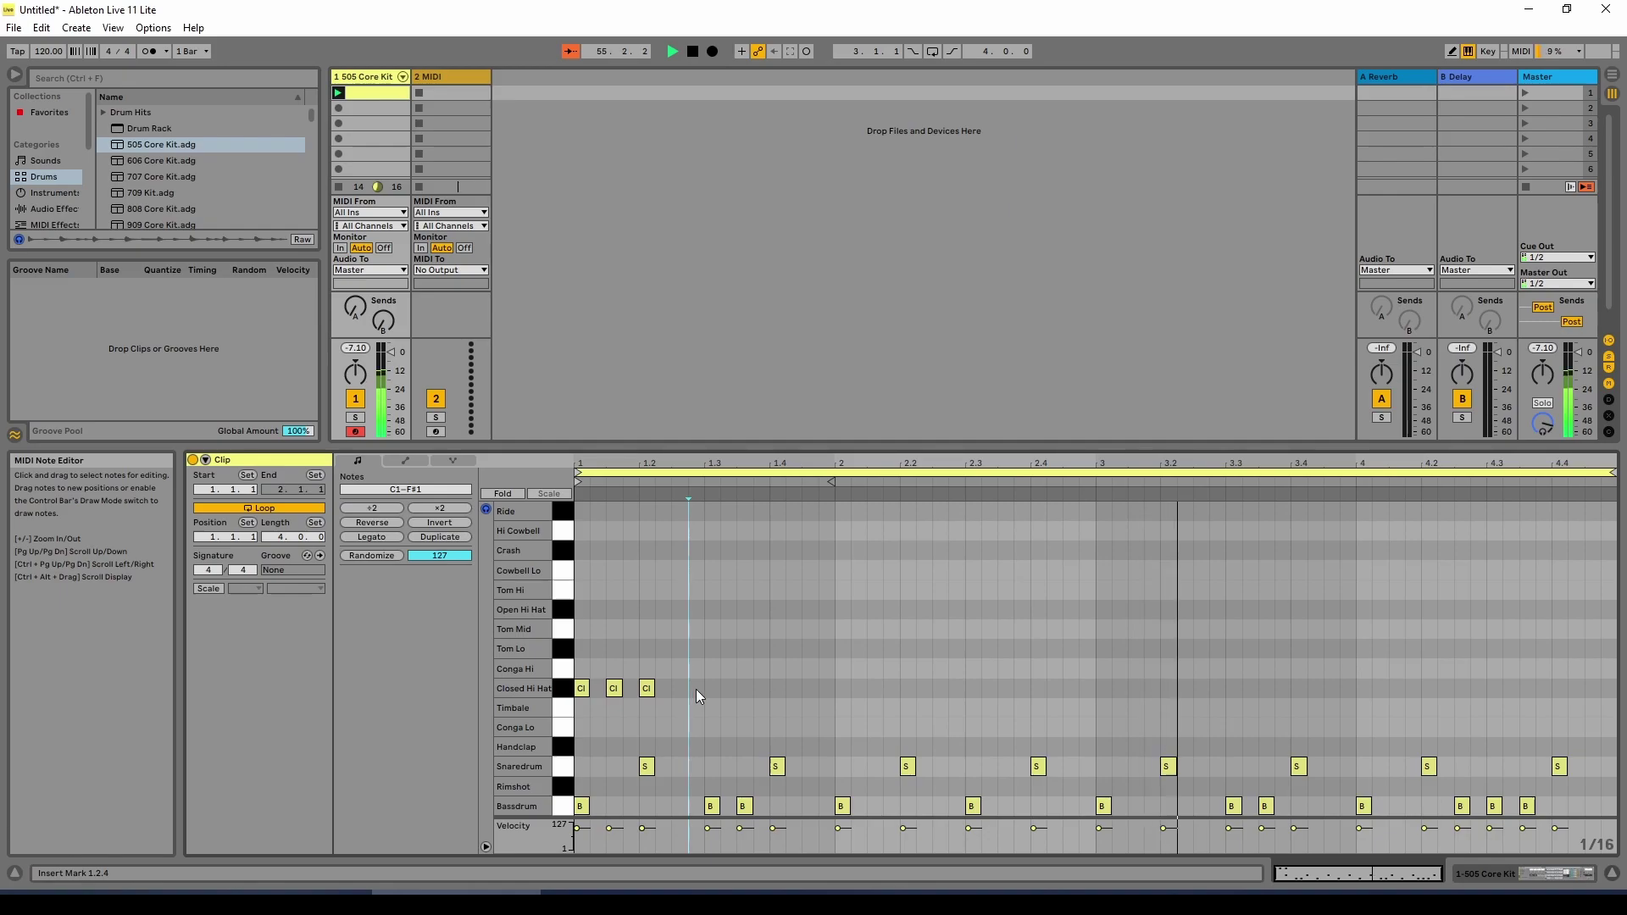
{"action": "left_click_drag", "start_coordinate": [694, 690], "coordinate": [577, 690]}
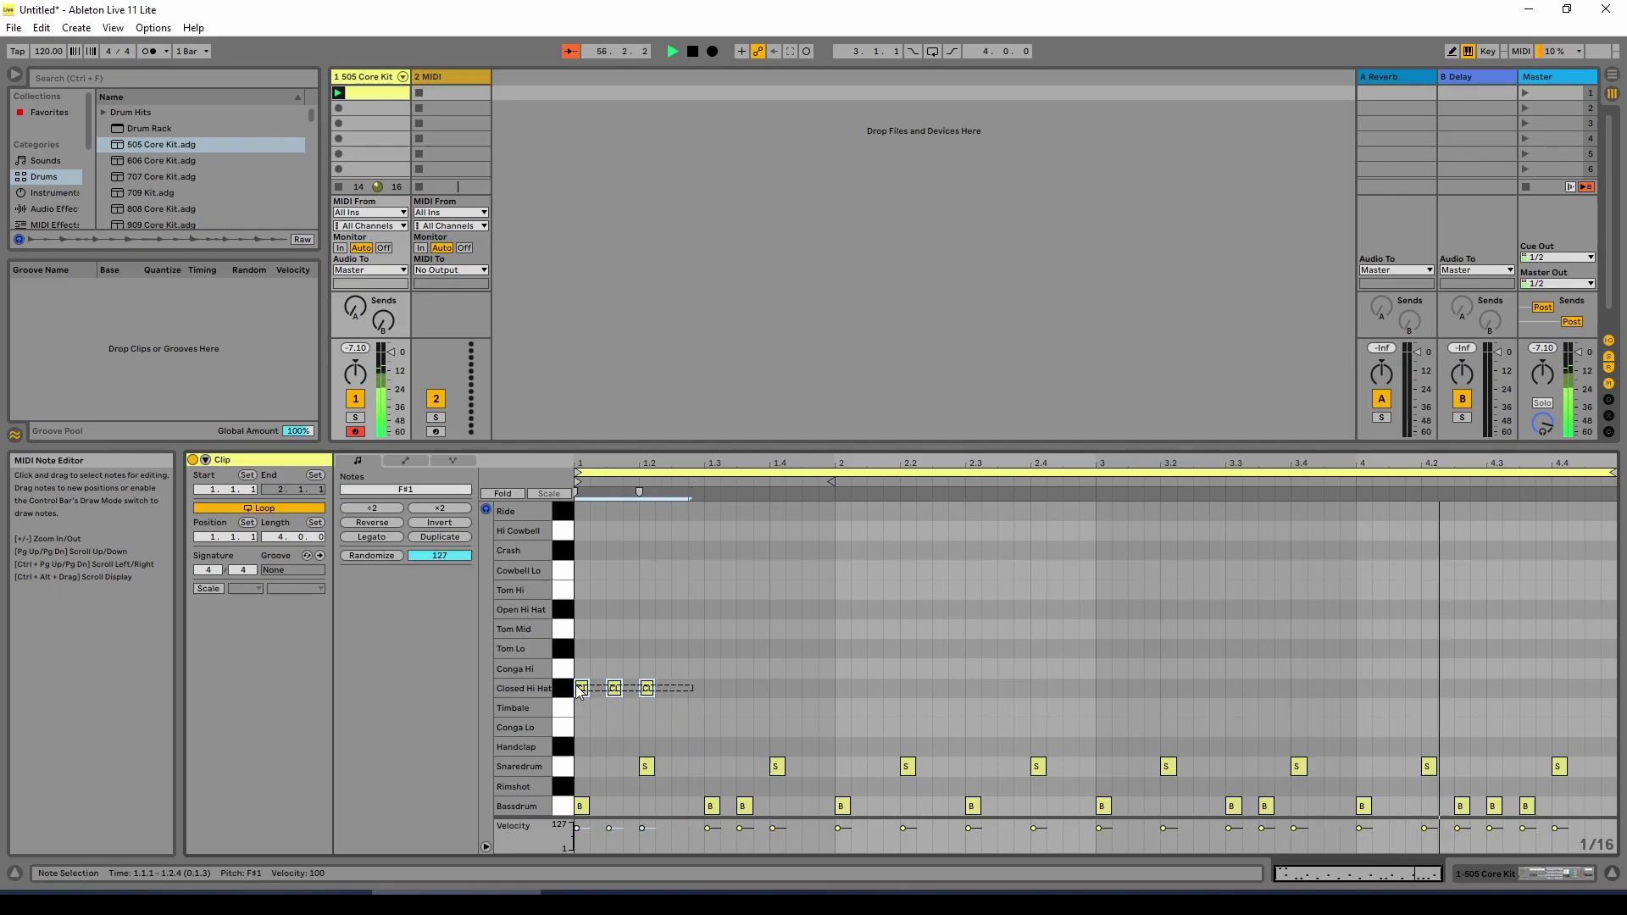
{"action": "double_click", "coordinate": [680, 688]}
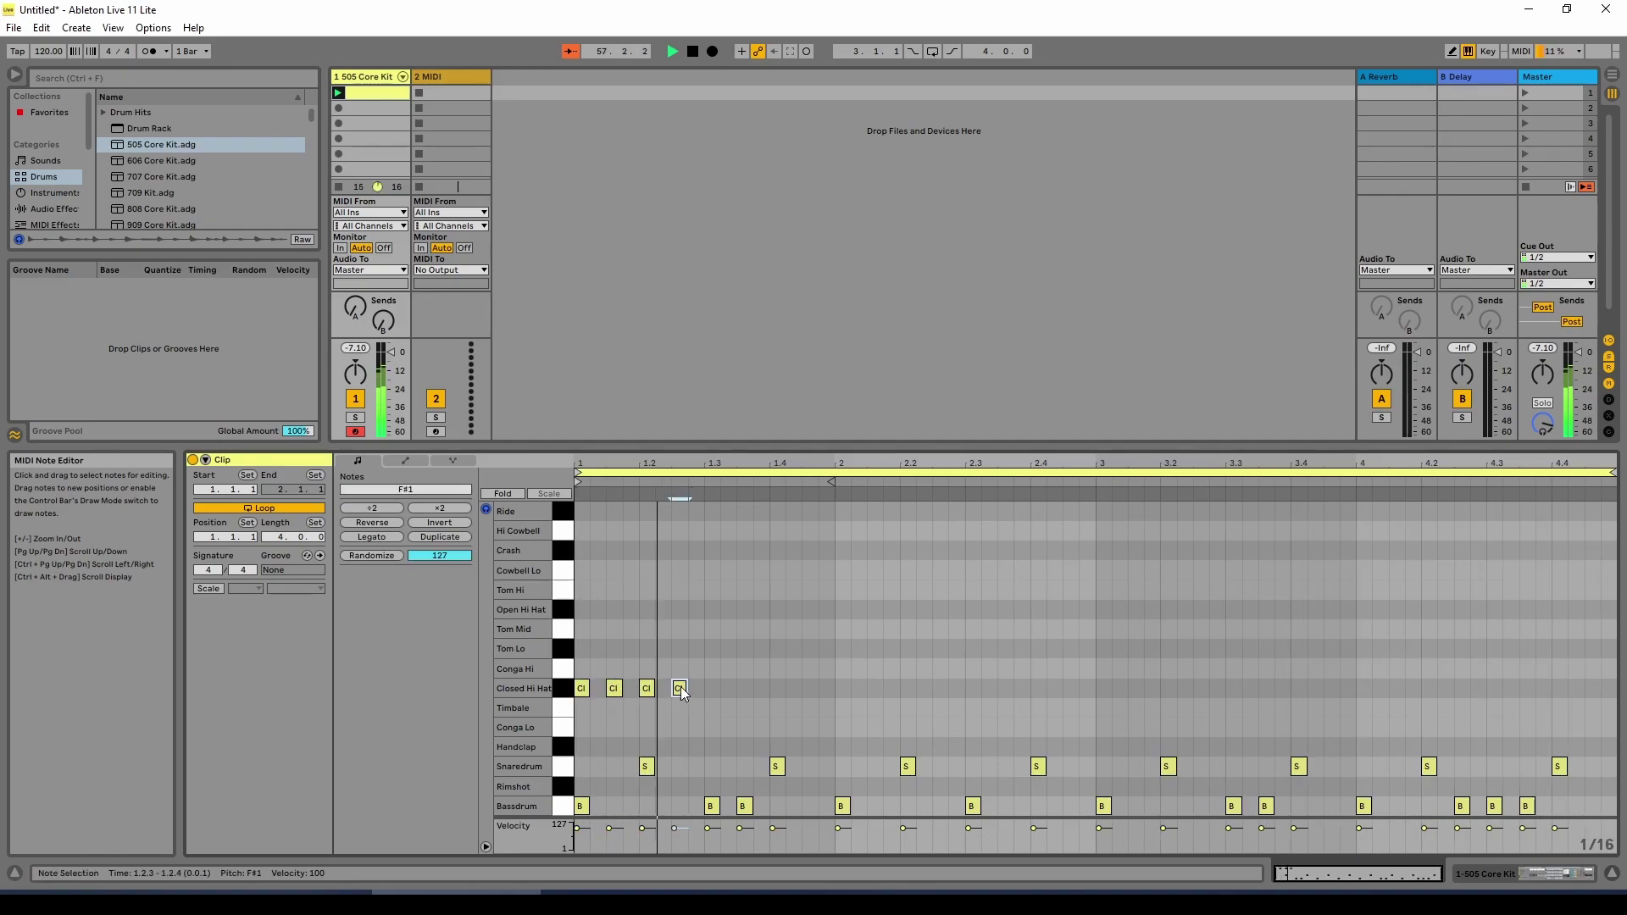
Duplicate the four Closed Hi Hat notes so the copies fill beats 3 and 4 of bar 1.
{"action": "left_click", "coordinate": [703, 667]}
{"action": "left_click_drag", "start_coordinate": [708, 681], "coordinate": [576, 690]}
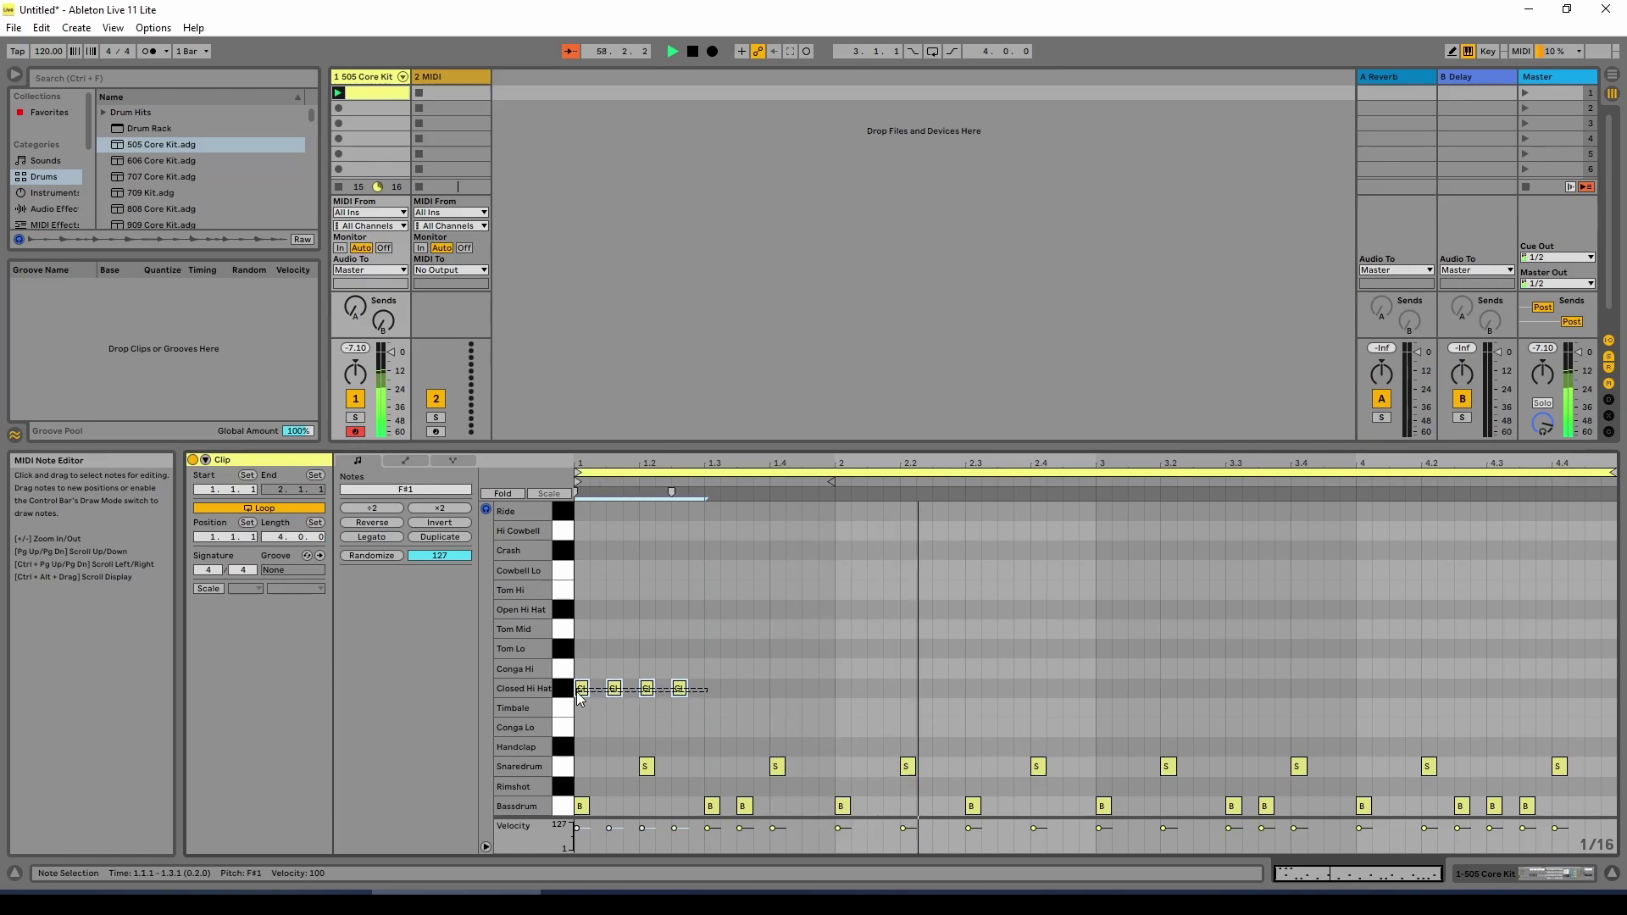
{"action": "right_click", "coordinate": [681, 687]}
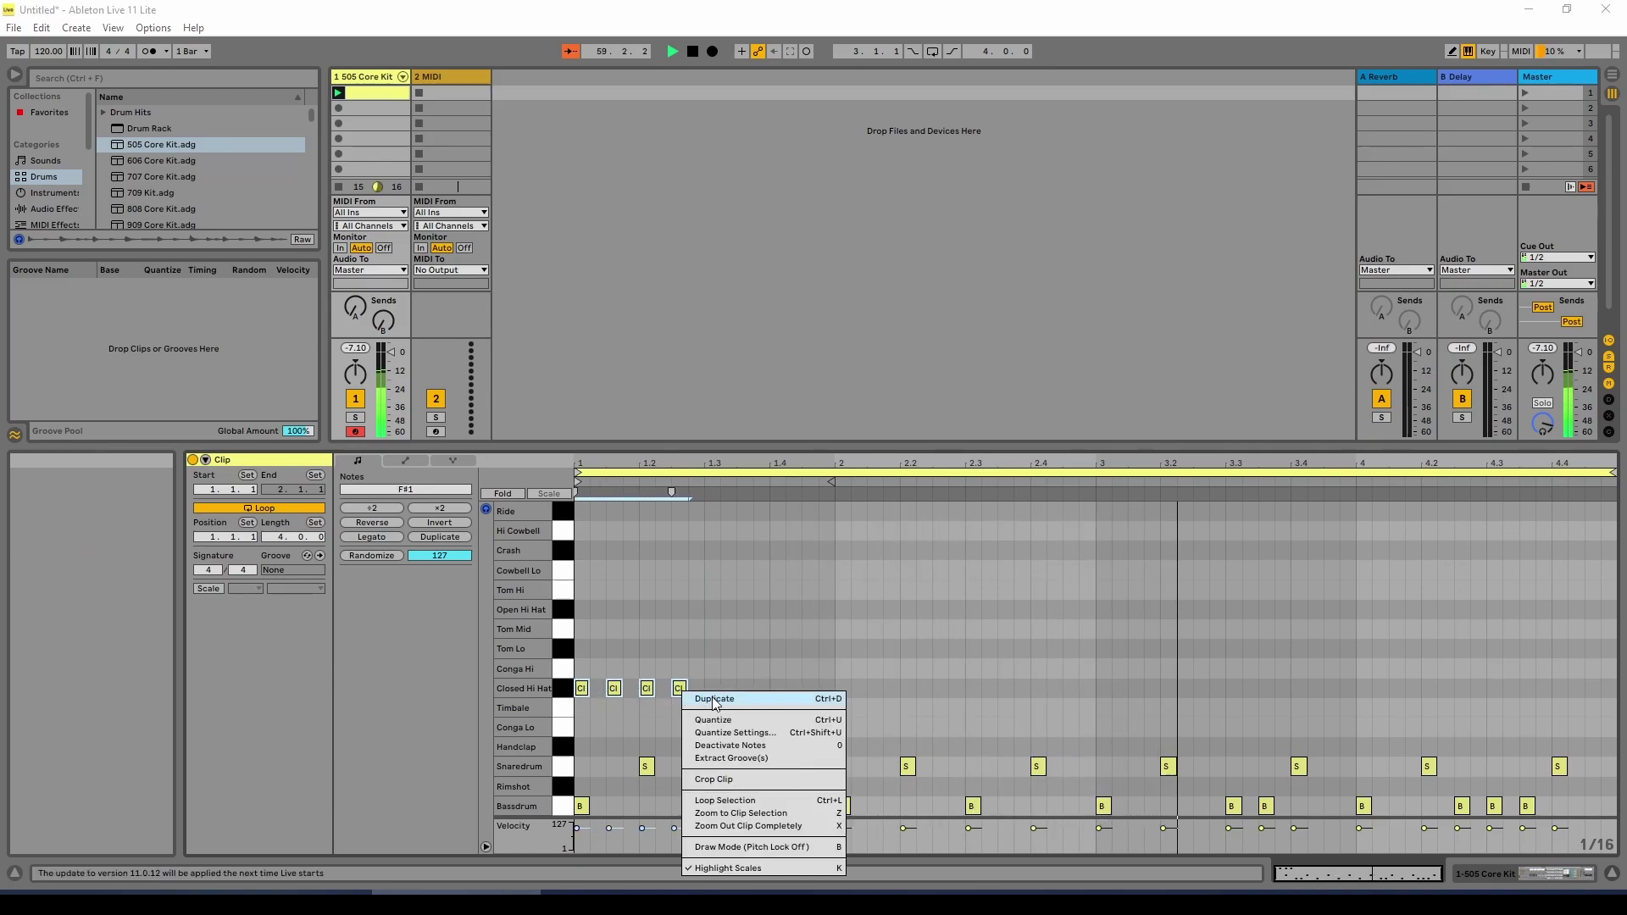
{"action": "left_click", "coordinate": [698, 691]}
{"action": "left_click_drag", "start_coordinate": [704, 693], "coordinate": [714, 693]}
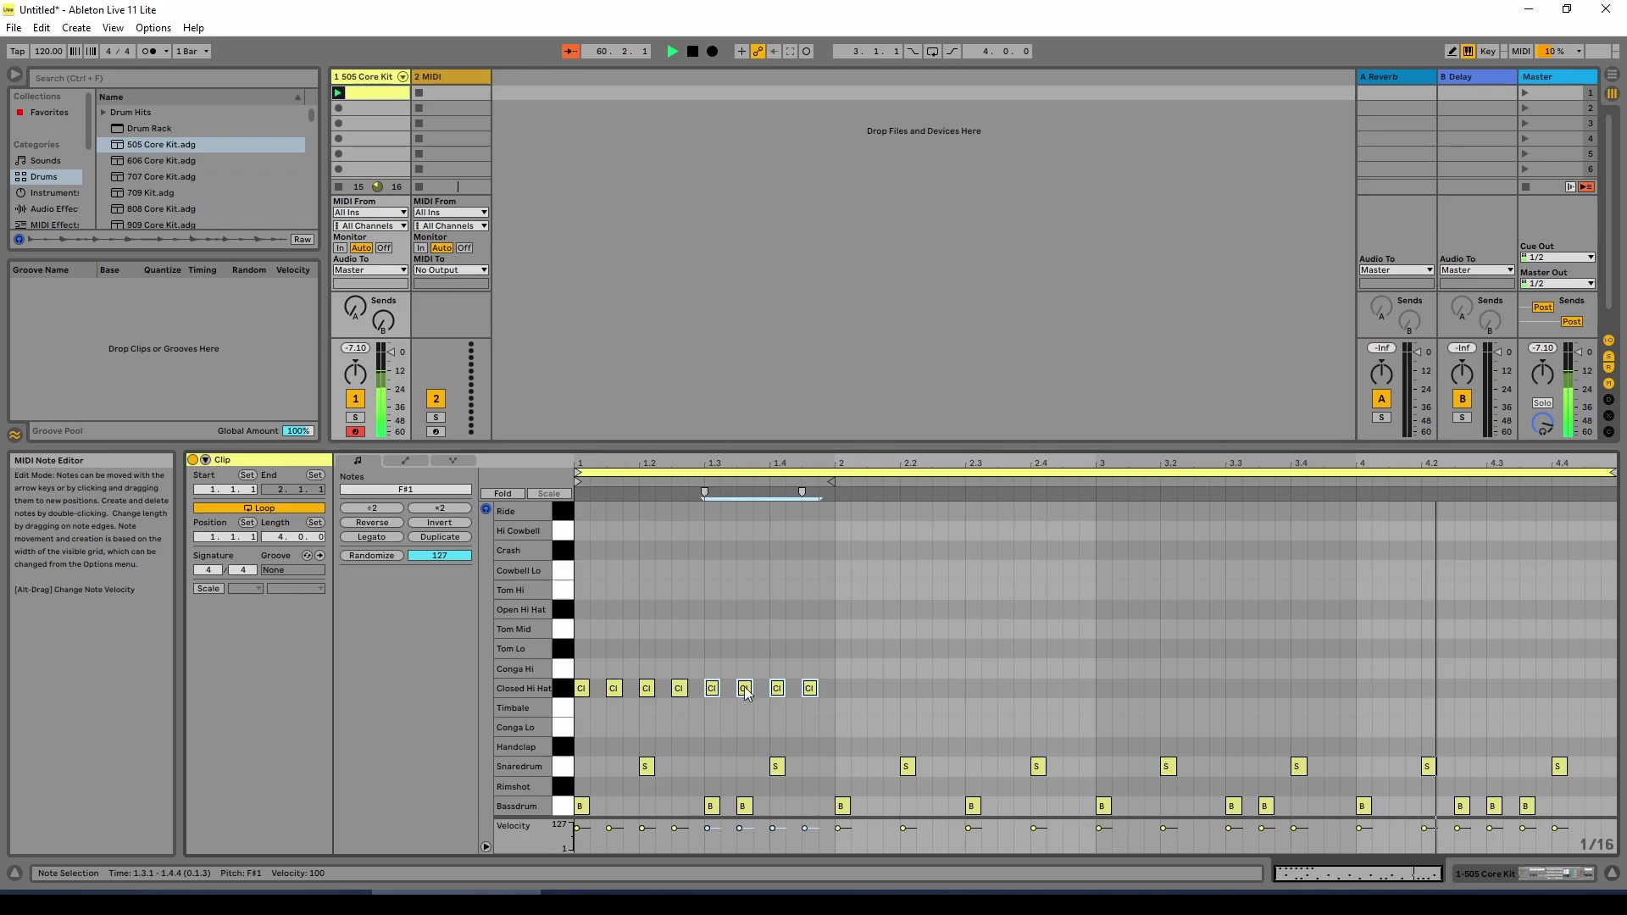
Duplicate bar 1's eight Closed Hi Hat notes and move the copies to start at the beginning of bar 2.
{"action": "left_click", "coordinate": [811, 650]}
{"action": "left_click", "coordinate": [852, 688]}
{"action": "left_click_drag", "start_coordinate": [853, 686], "coordinate": [582, 693]}
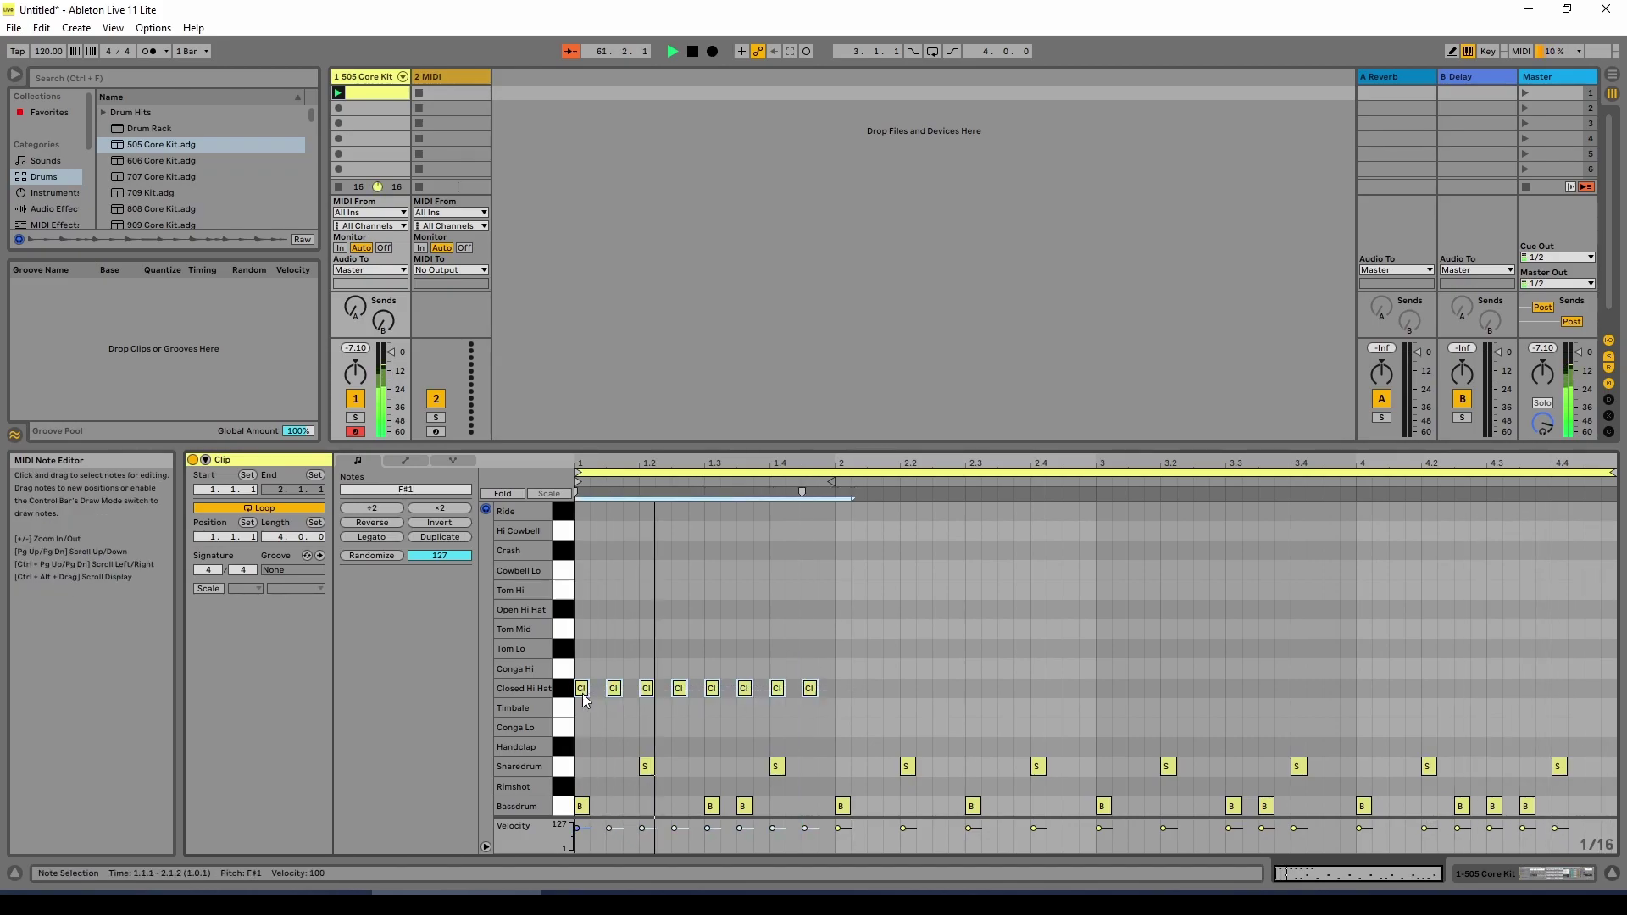
{"action": "right_click", "coordinate": [583, 694]}
{"action": "left_click", "coordinate": [607, 708]}
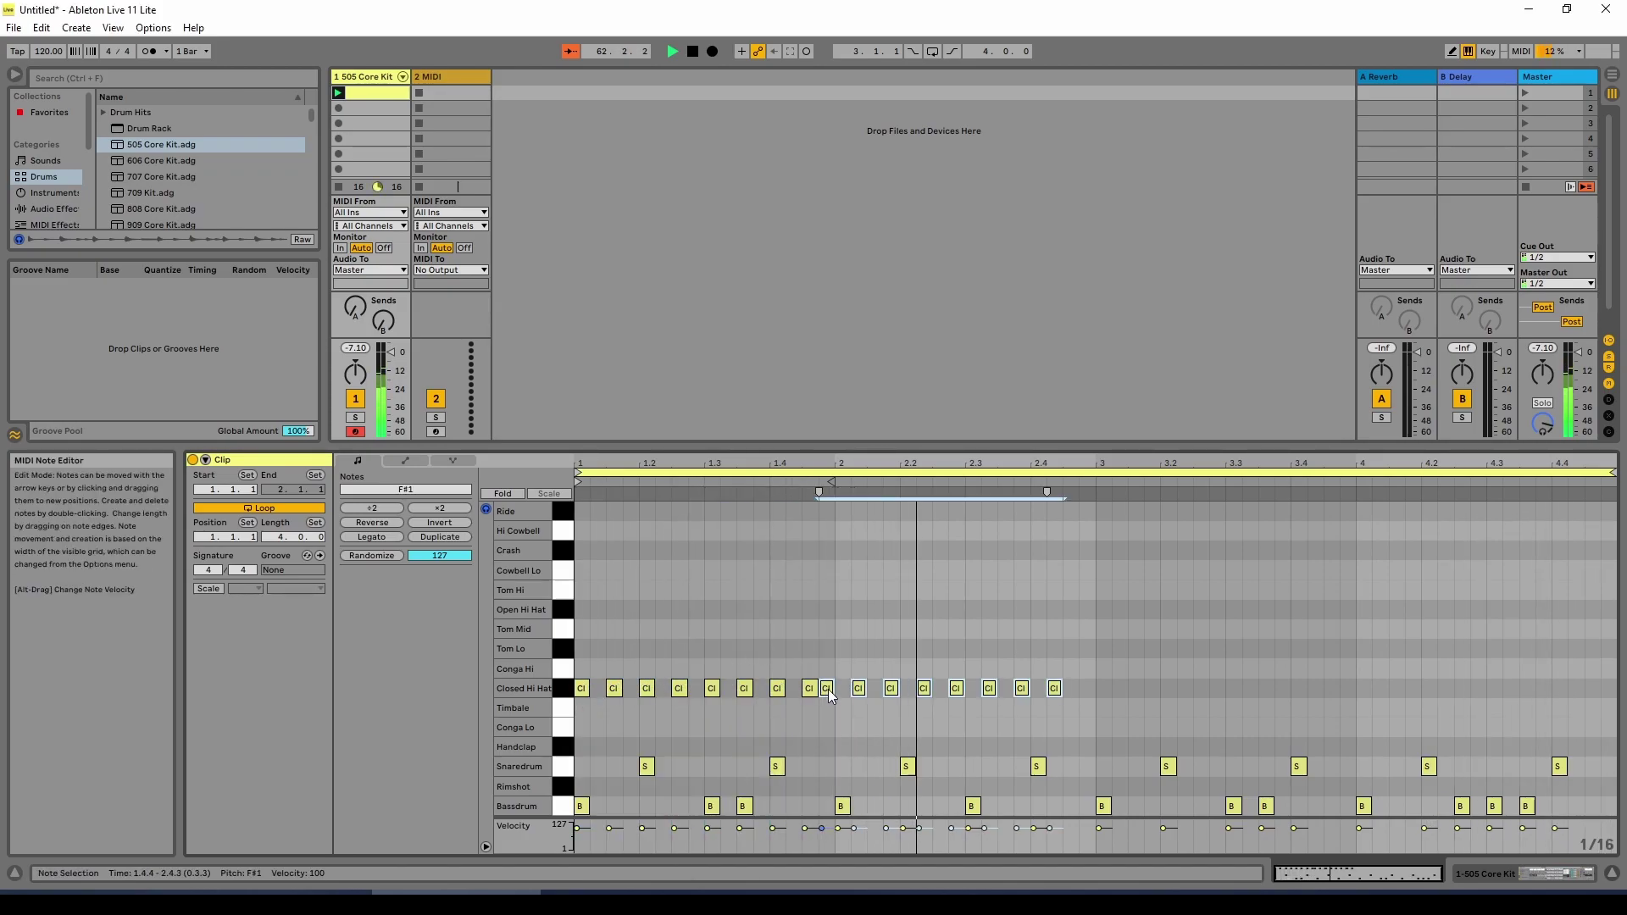
{"action": "left_click_drag", "start_coordinate": [824, 695], "coordinate": [844, 700]}
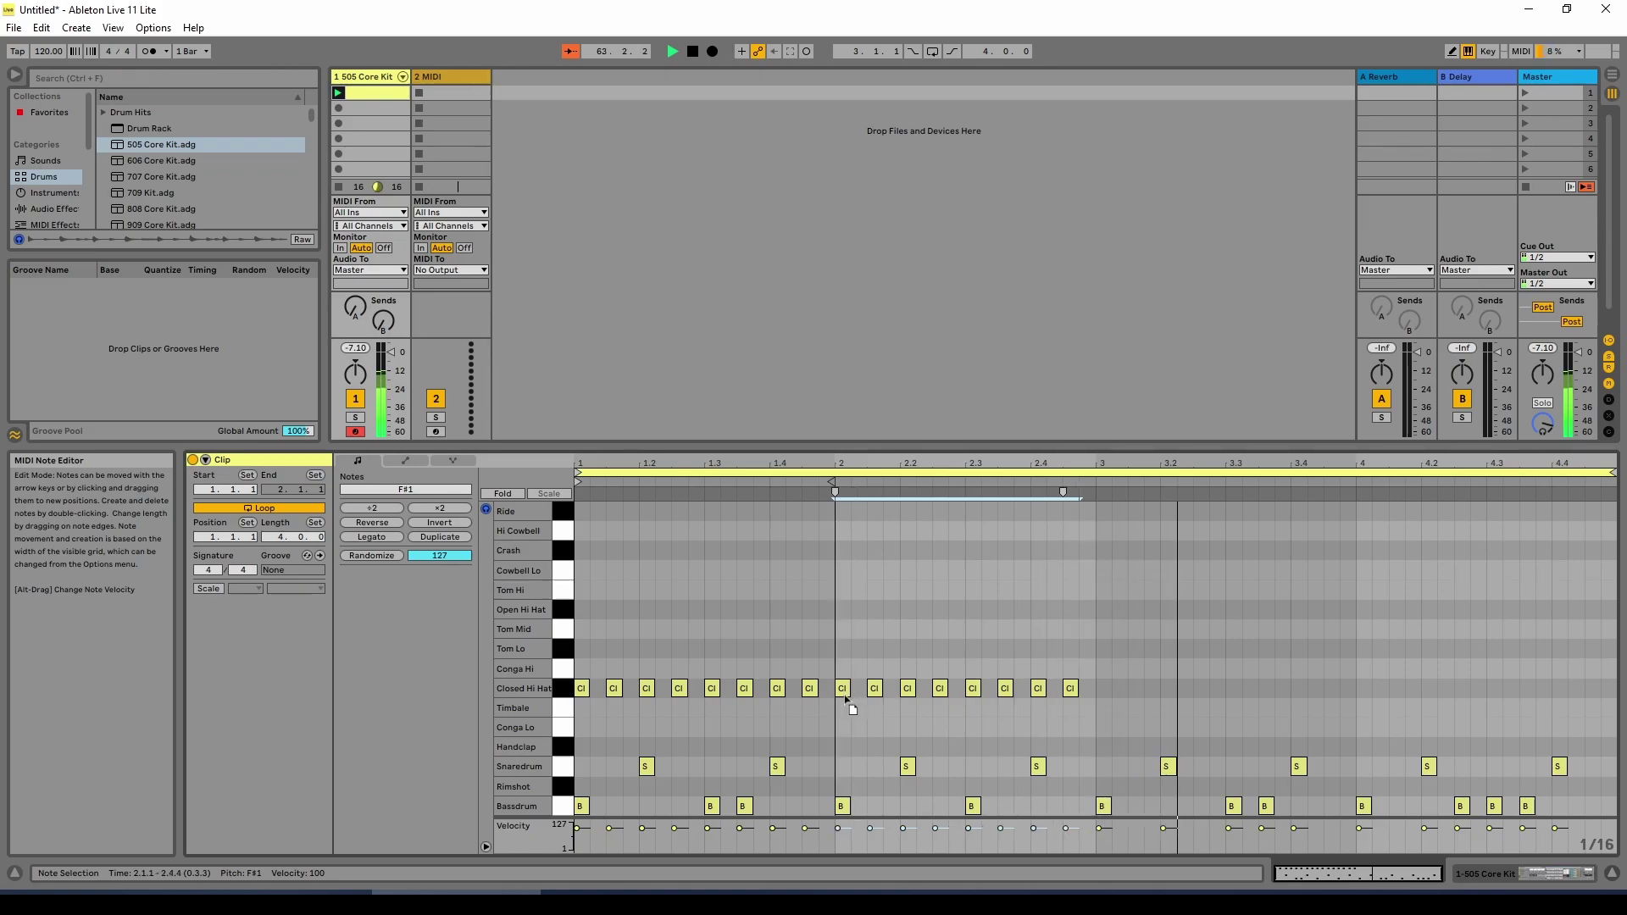
{"action": "left_click", "coordinate": [883, 651]}
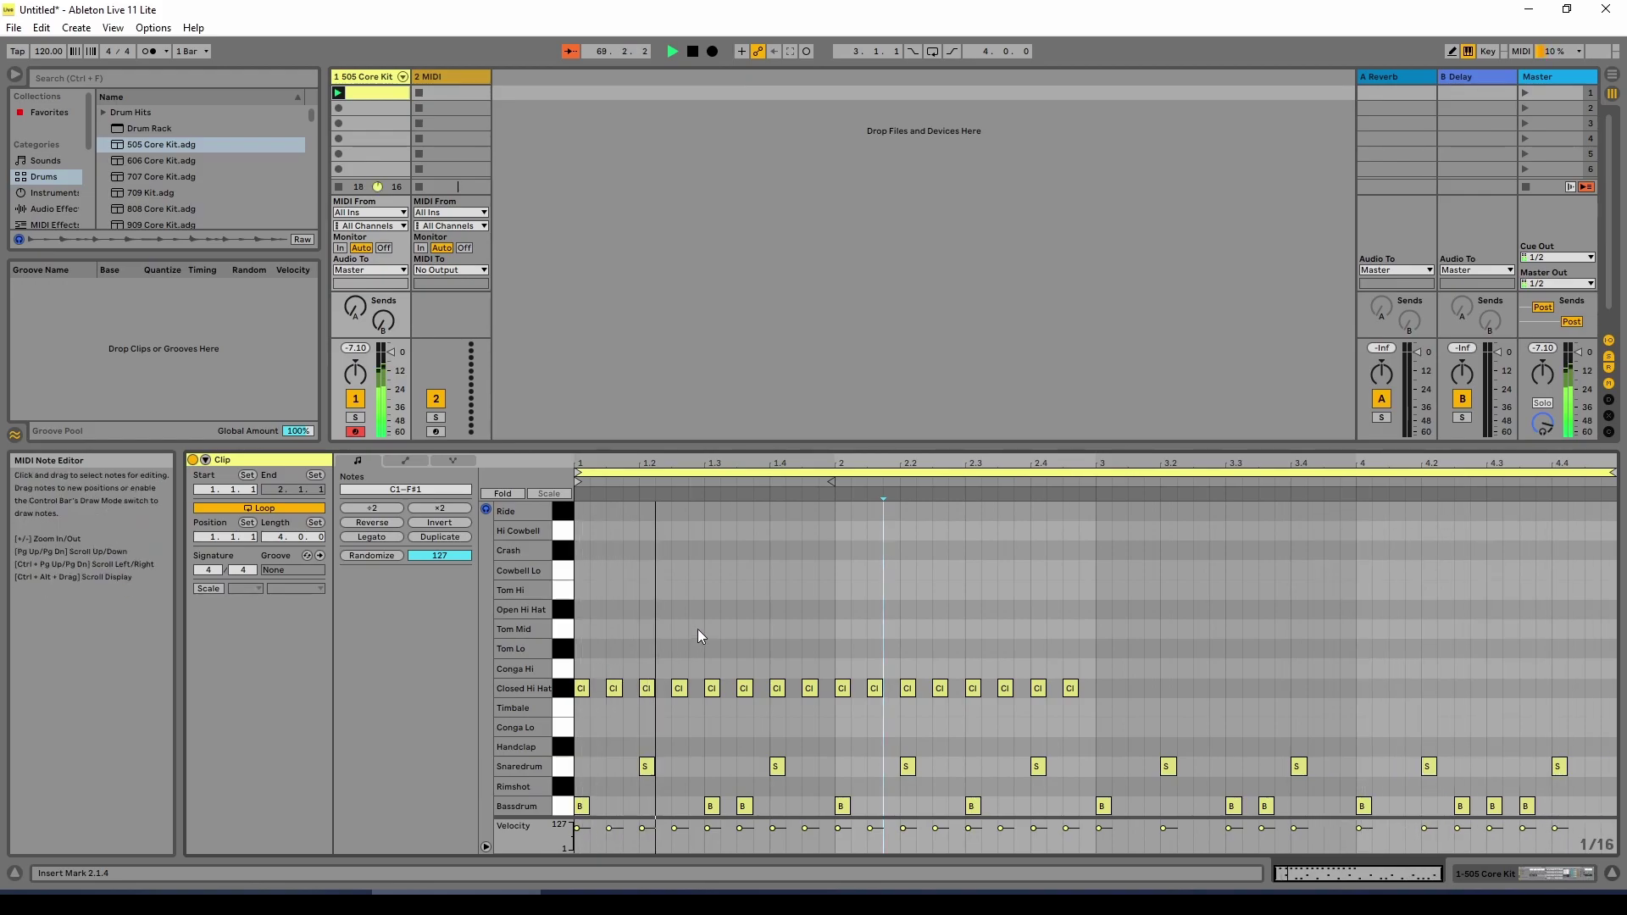
Replace the Closed Hi Hat note at 1.4.3 with an Open Hi Hat note and add a Closed Hi Hat note at 2.4.4.
{"action": "left_click", "coordinate": [812, 690]}
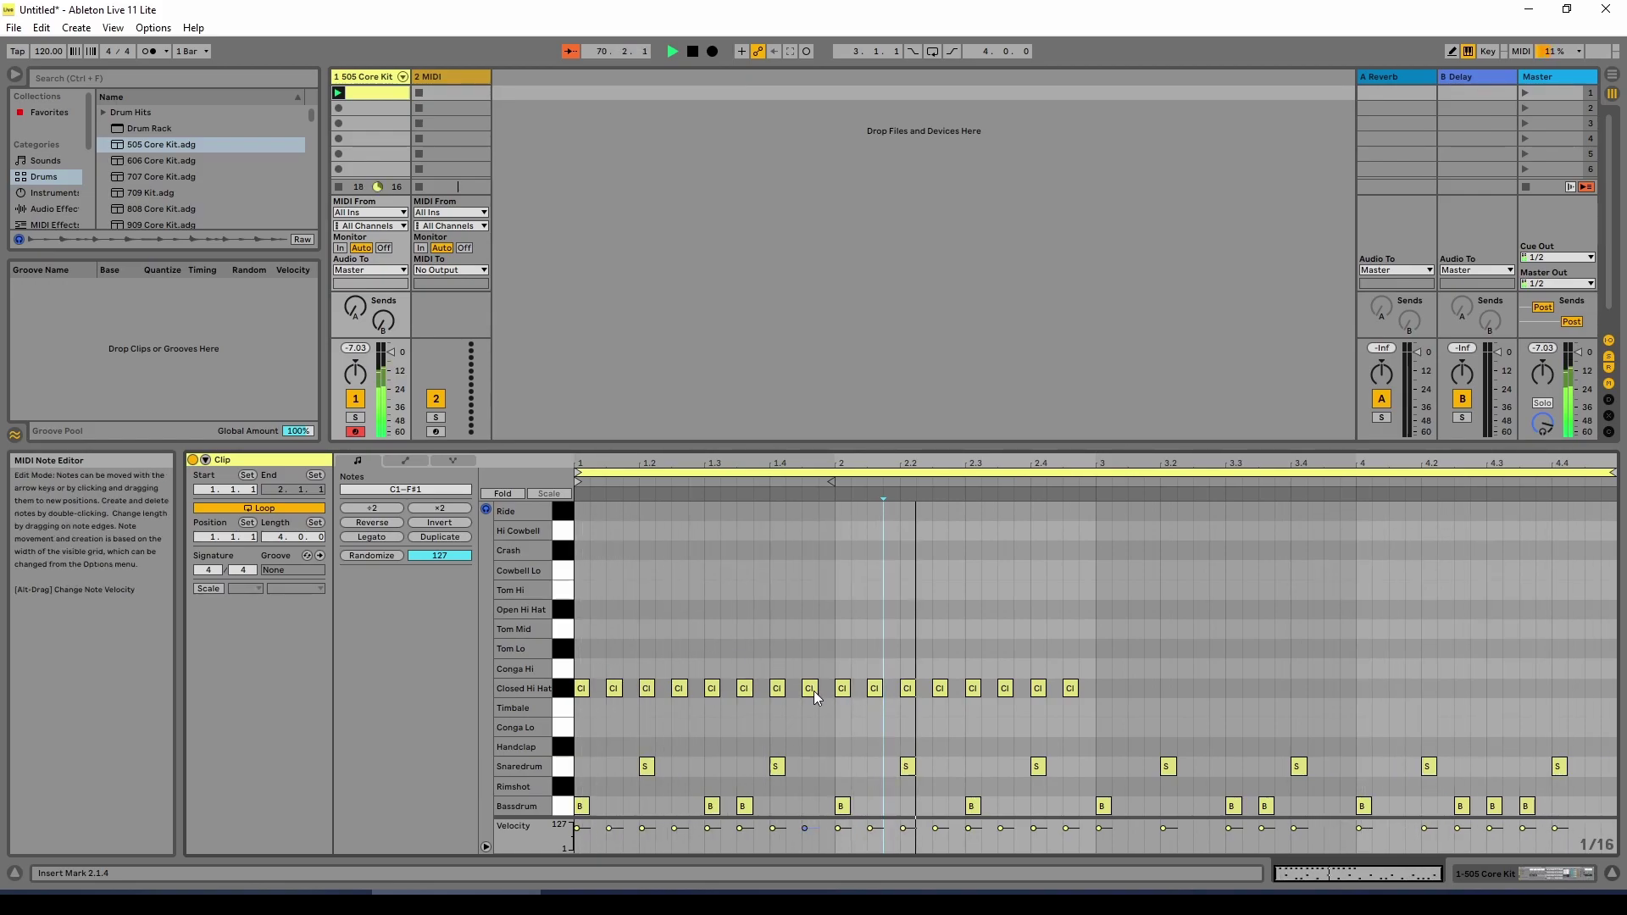
{"action": "double_click", "coordinate": [812, 690]}
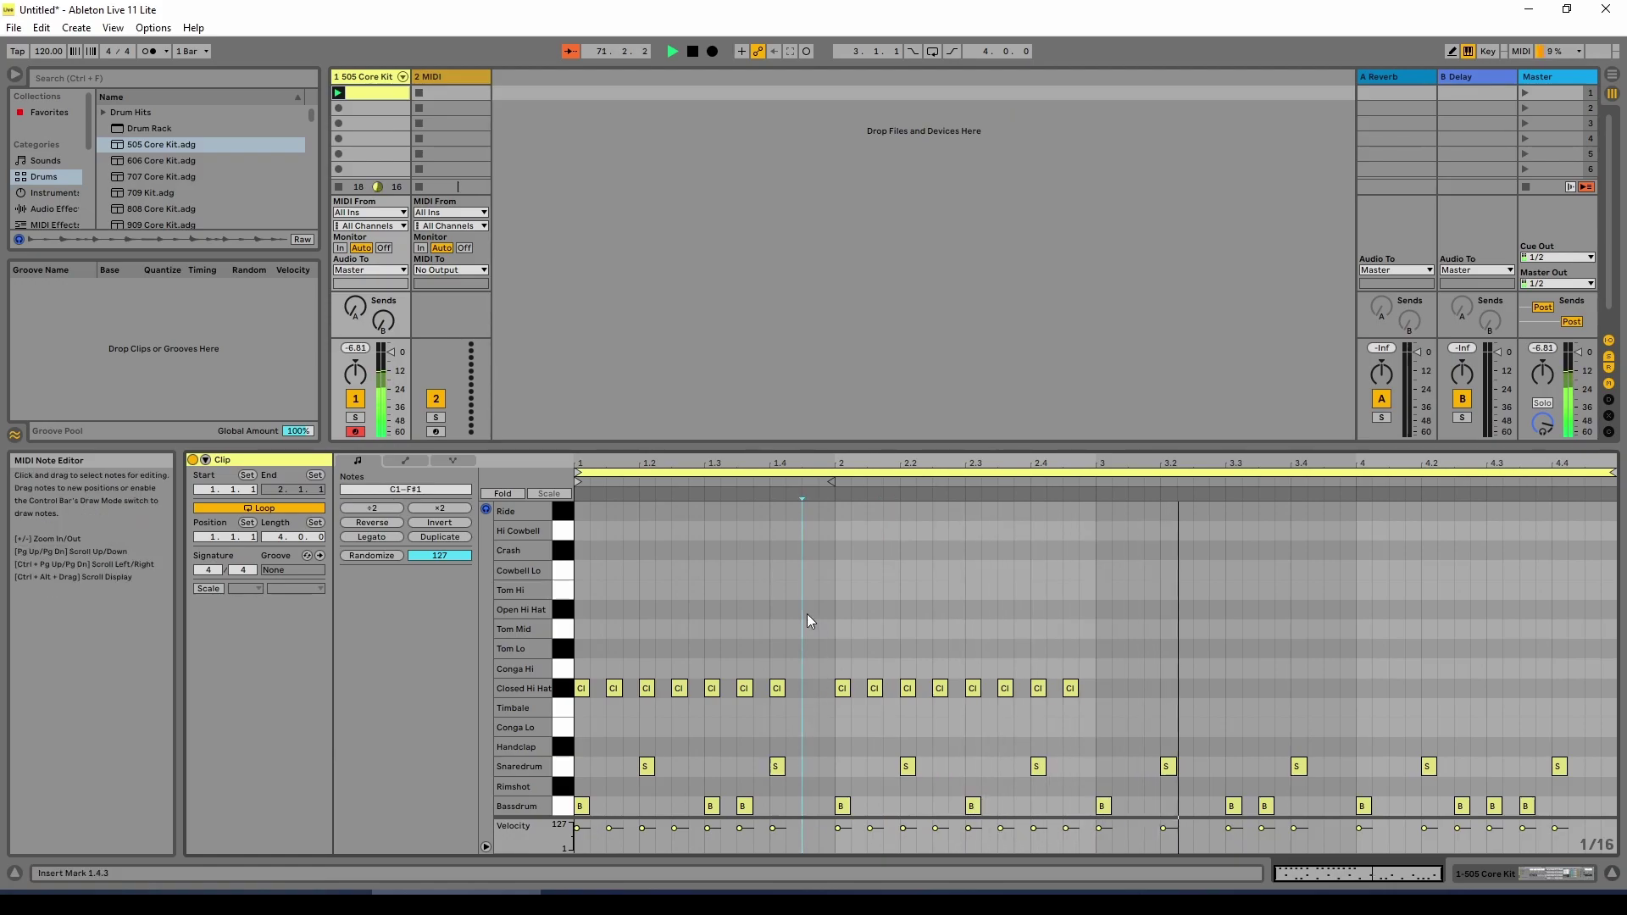
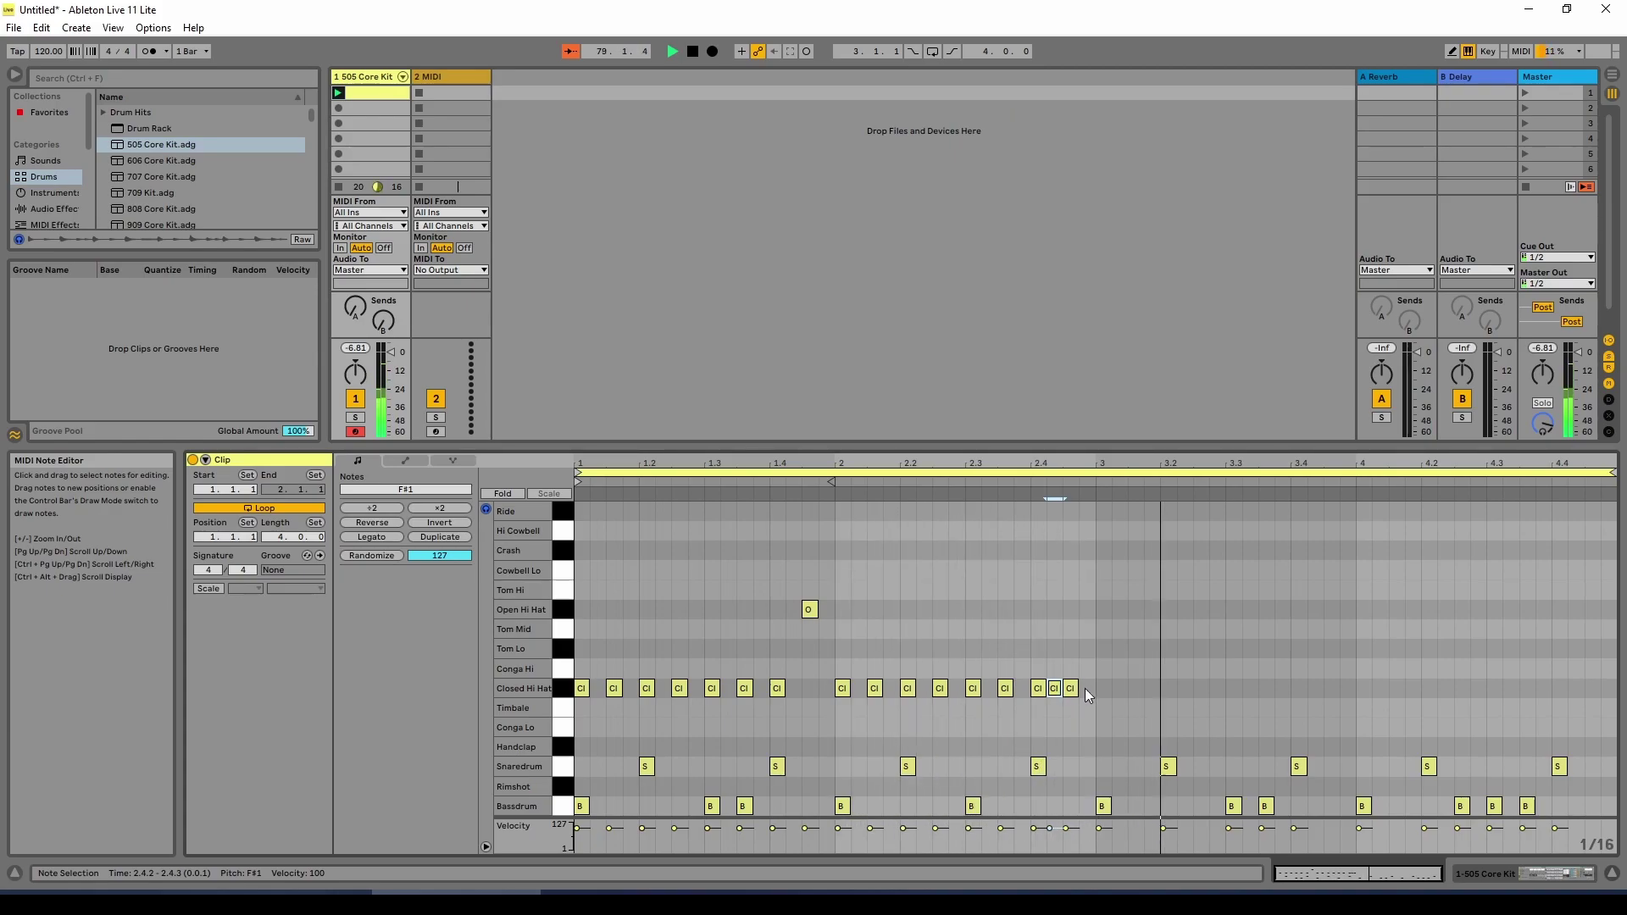
{"action": "double_click", "coordinate": [1052, 690]}
{"action": "double_click", "coordinate": [1085, 688]}
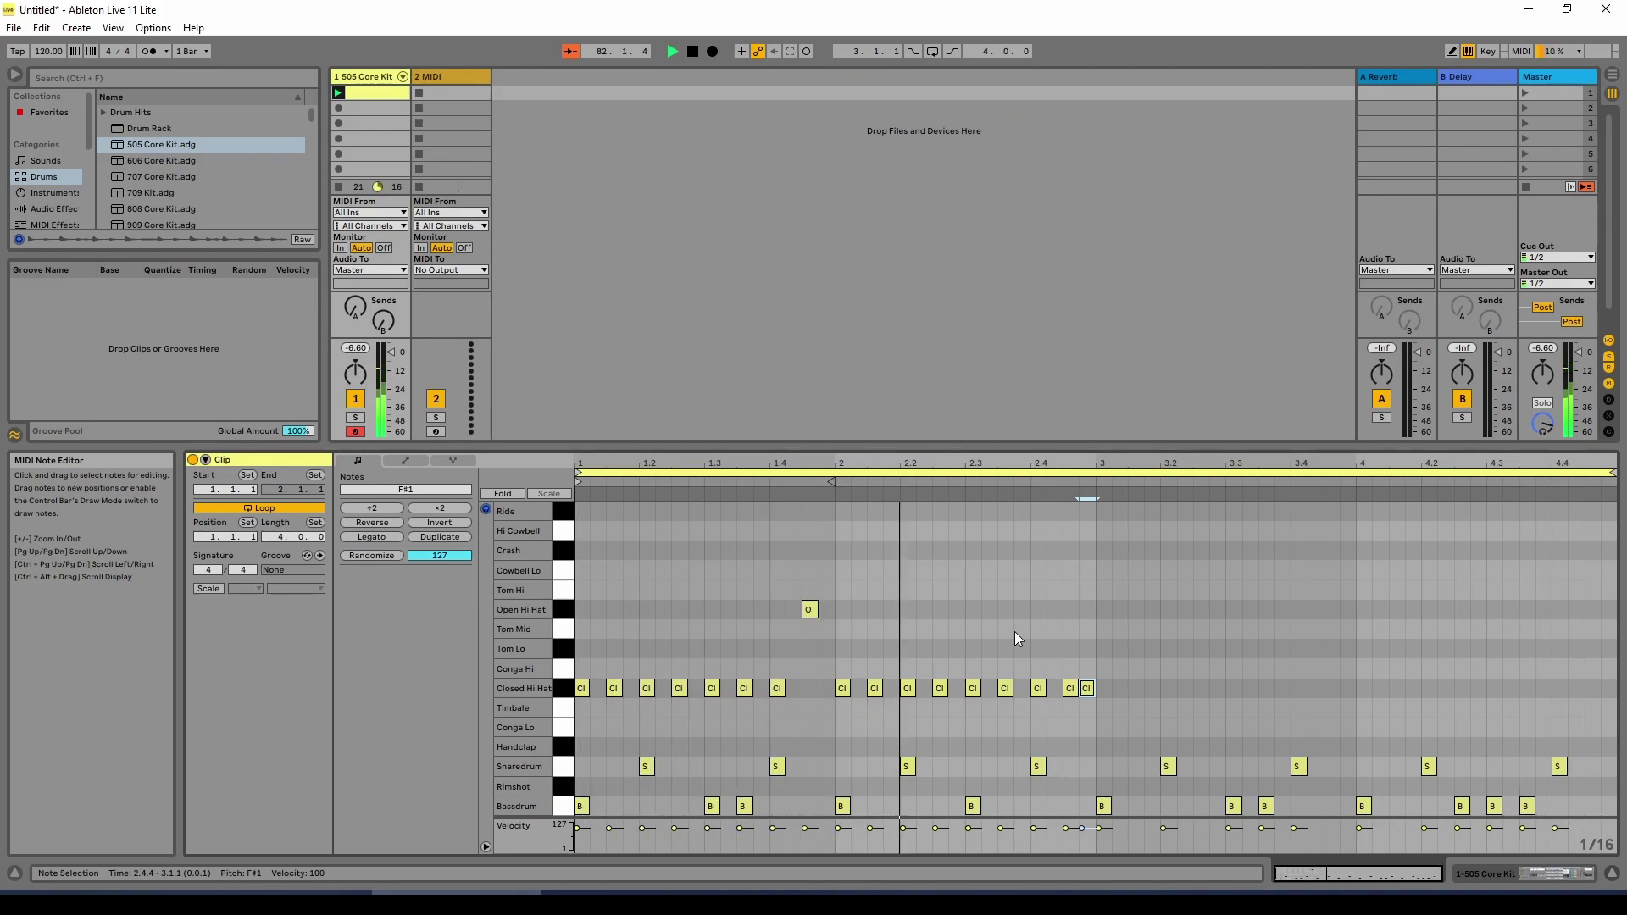
{"action": "left_click", "coordinate": [1122, 691]}
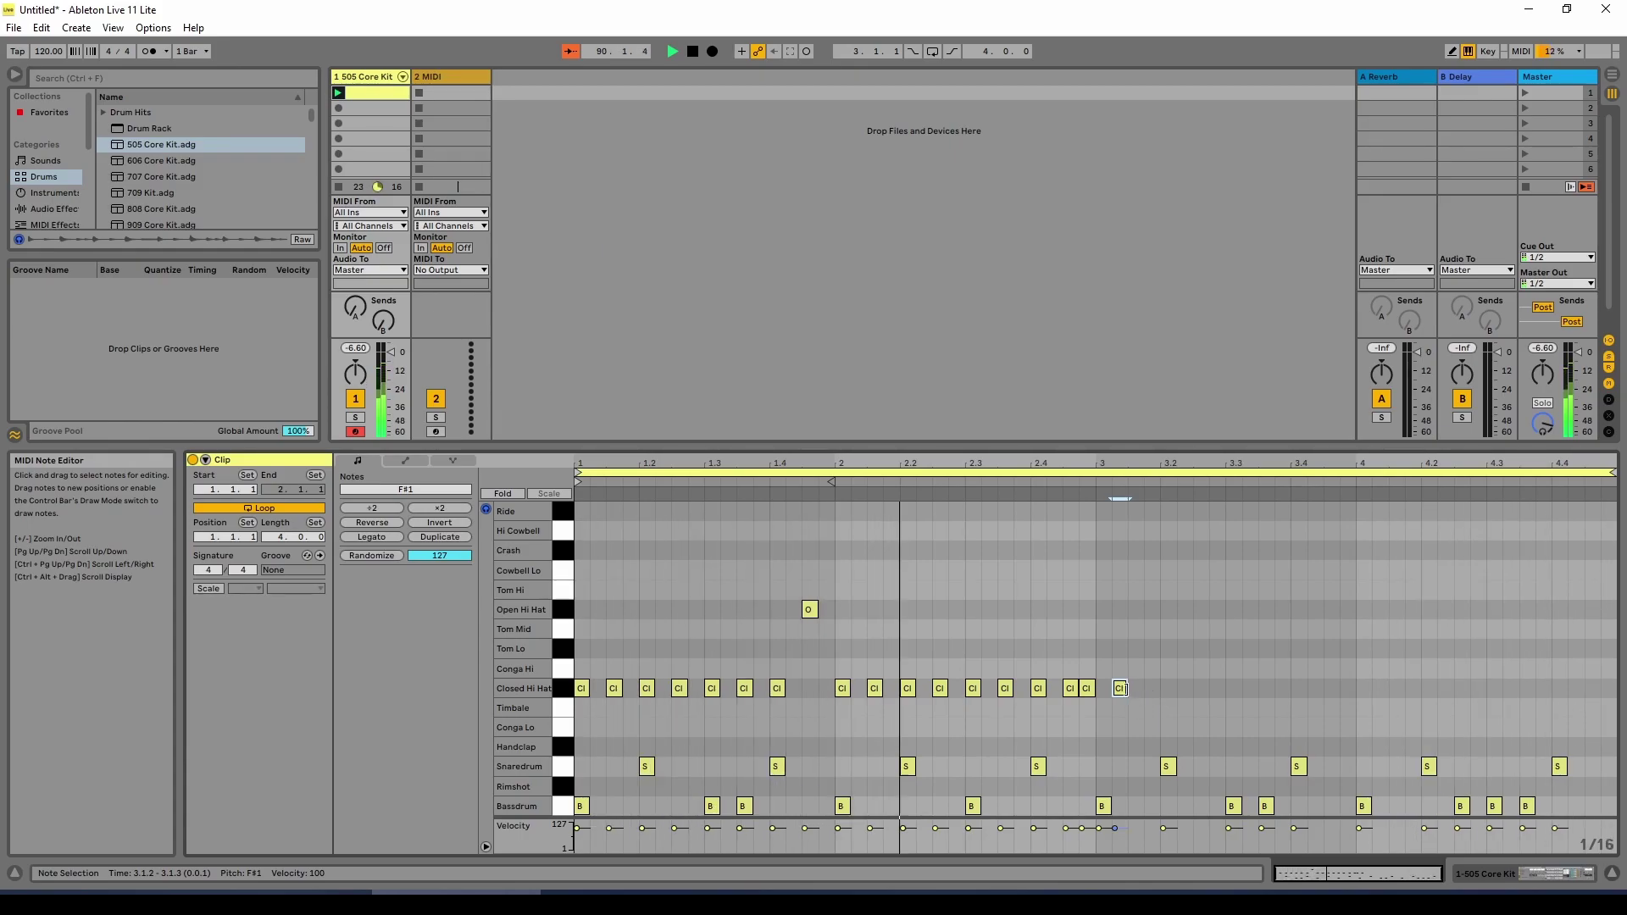
{"action": "double_click", "coordinate": [1121, 686]}
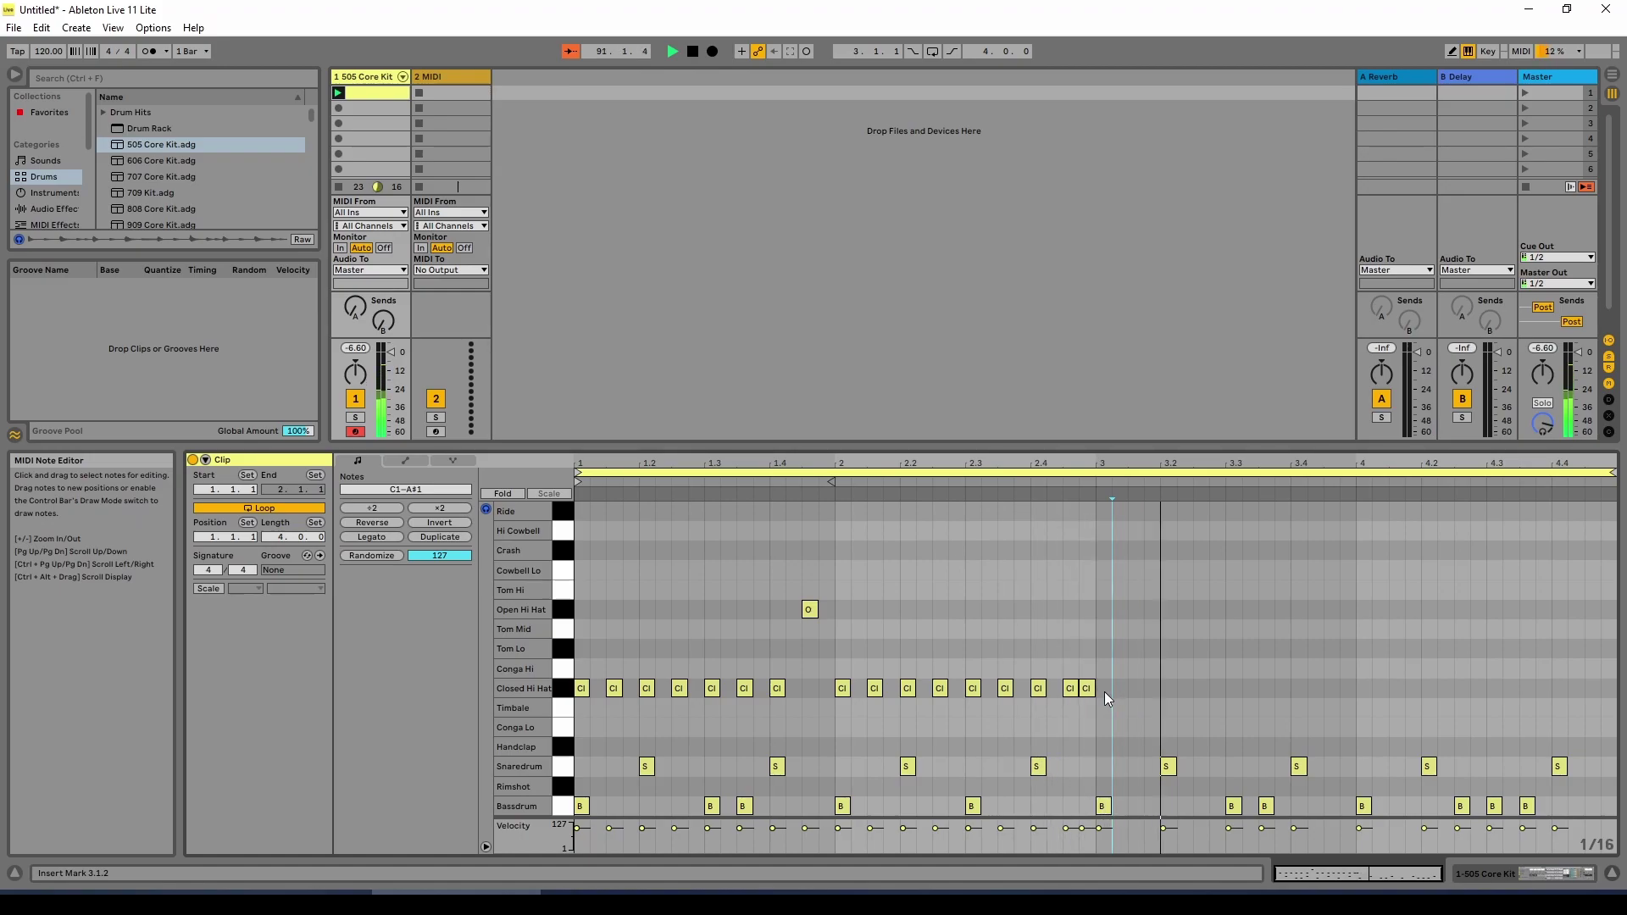
Duplicate the three Closed Hi Hat notes on beat 4 of bar 2 and move the copies to start at 3.1.2.
{"action": "left_click_drag", "start_coordinate": [1032, 657], "coordinate": [1086, 700]}
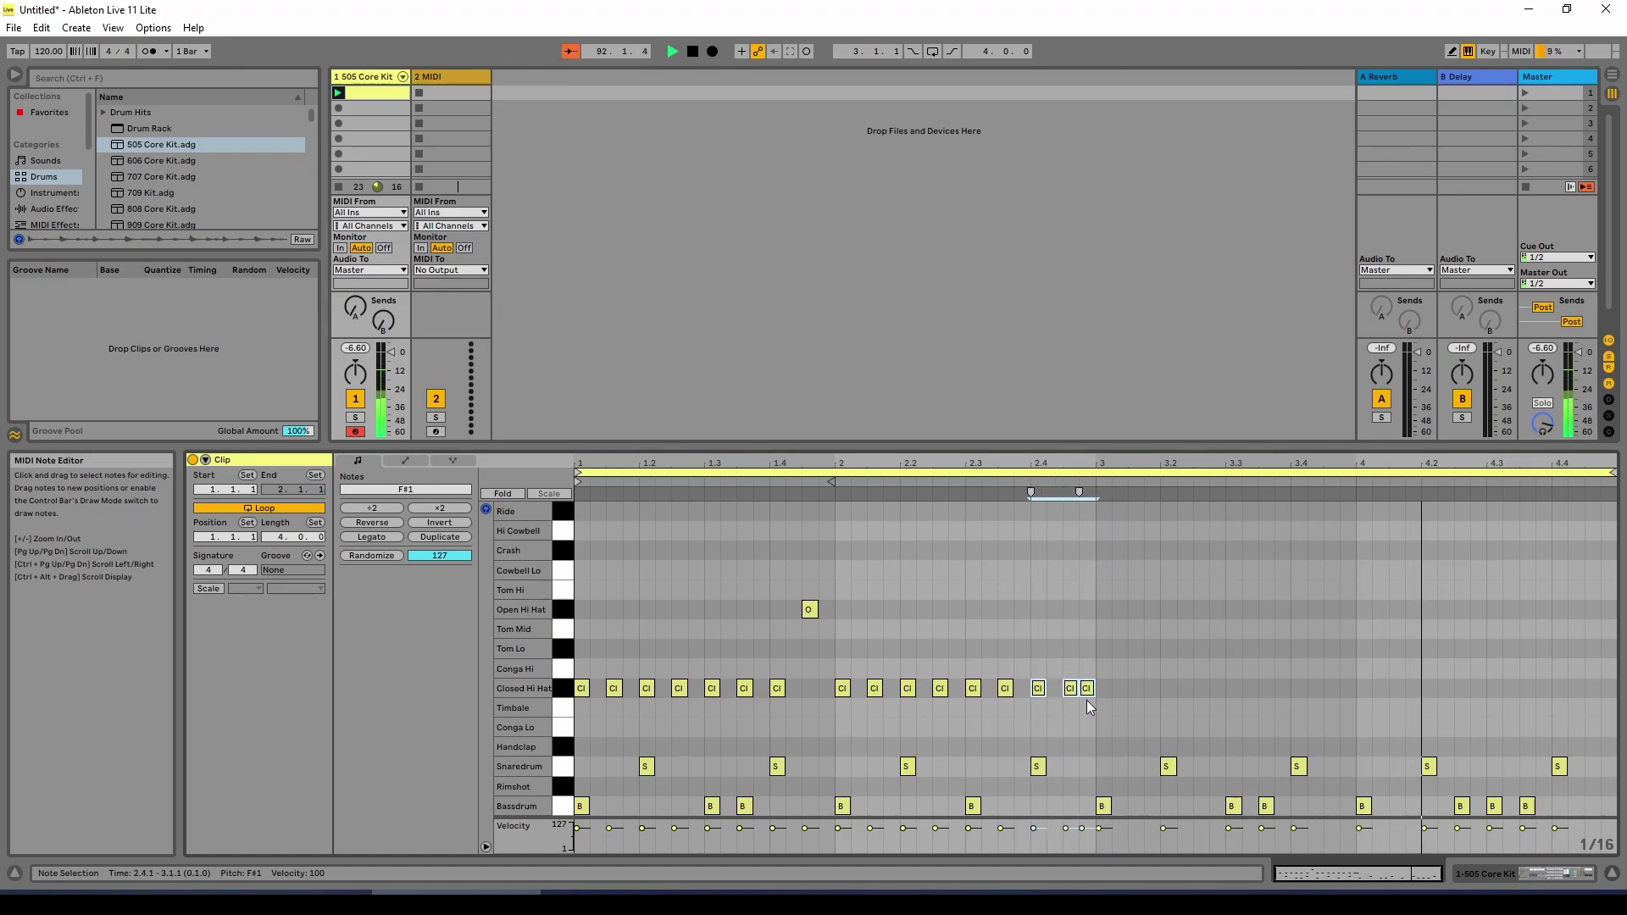
{"action": "right_click", "coordinate": [1087, 700]}
{"action": "left_click", "coordinate": [1118, 724]}
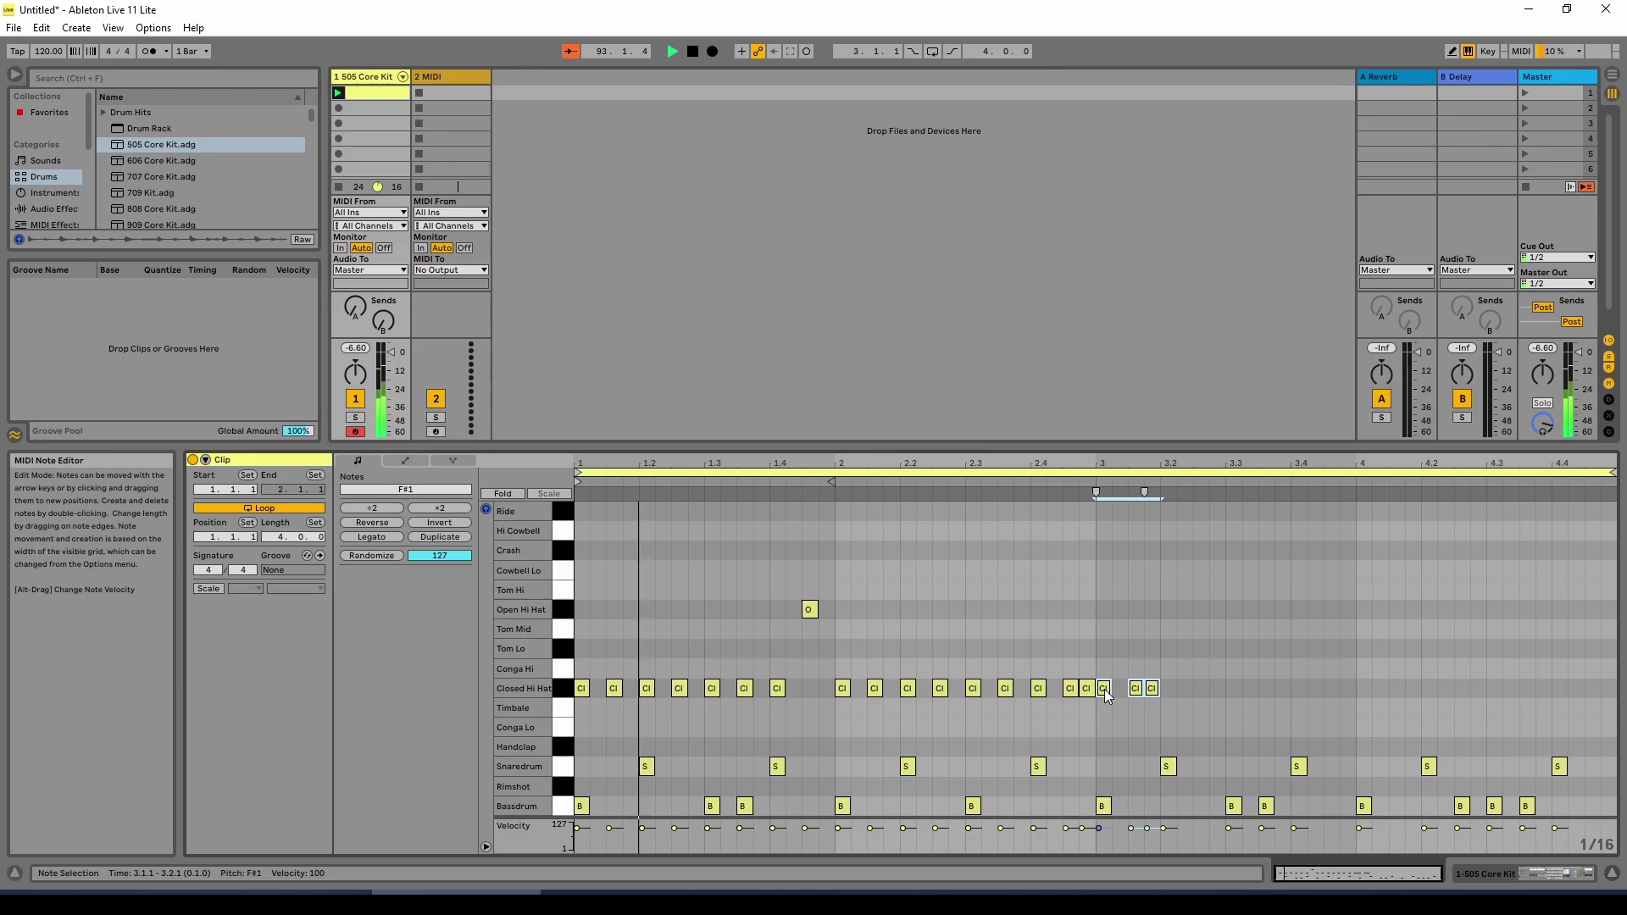
{"action": "left_click_drag", "start_coordinate": [1105, 689], "coordinate": [1121, 688]}
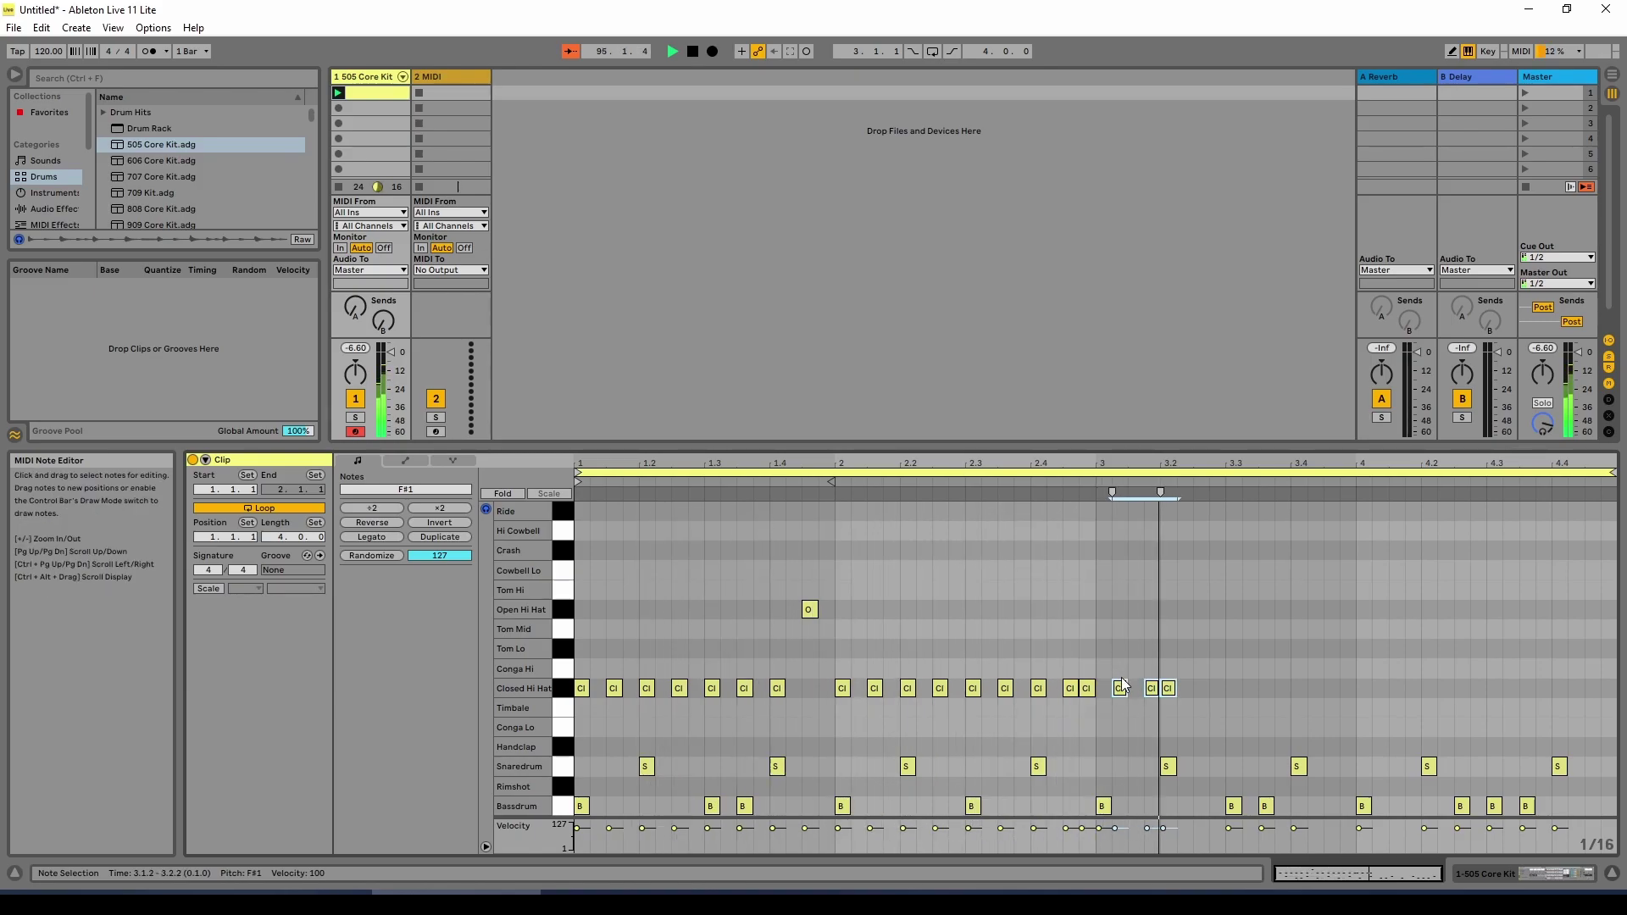
Duplicate the three Closed Hi Hat notes at the start of bar 3 and shift the copies to start at 3.2.3.
{"action": "right_click", "coordinate": [1176, 689]}
{"action": "left_click", "coordinate": [1194, 691]}
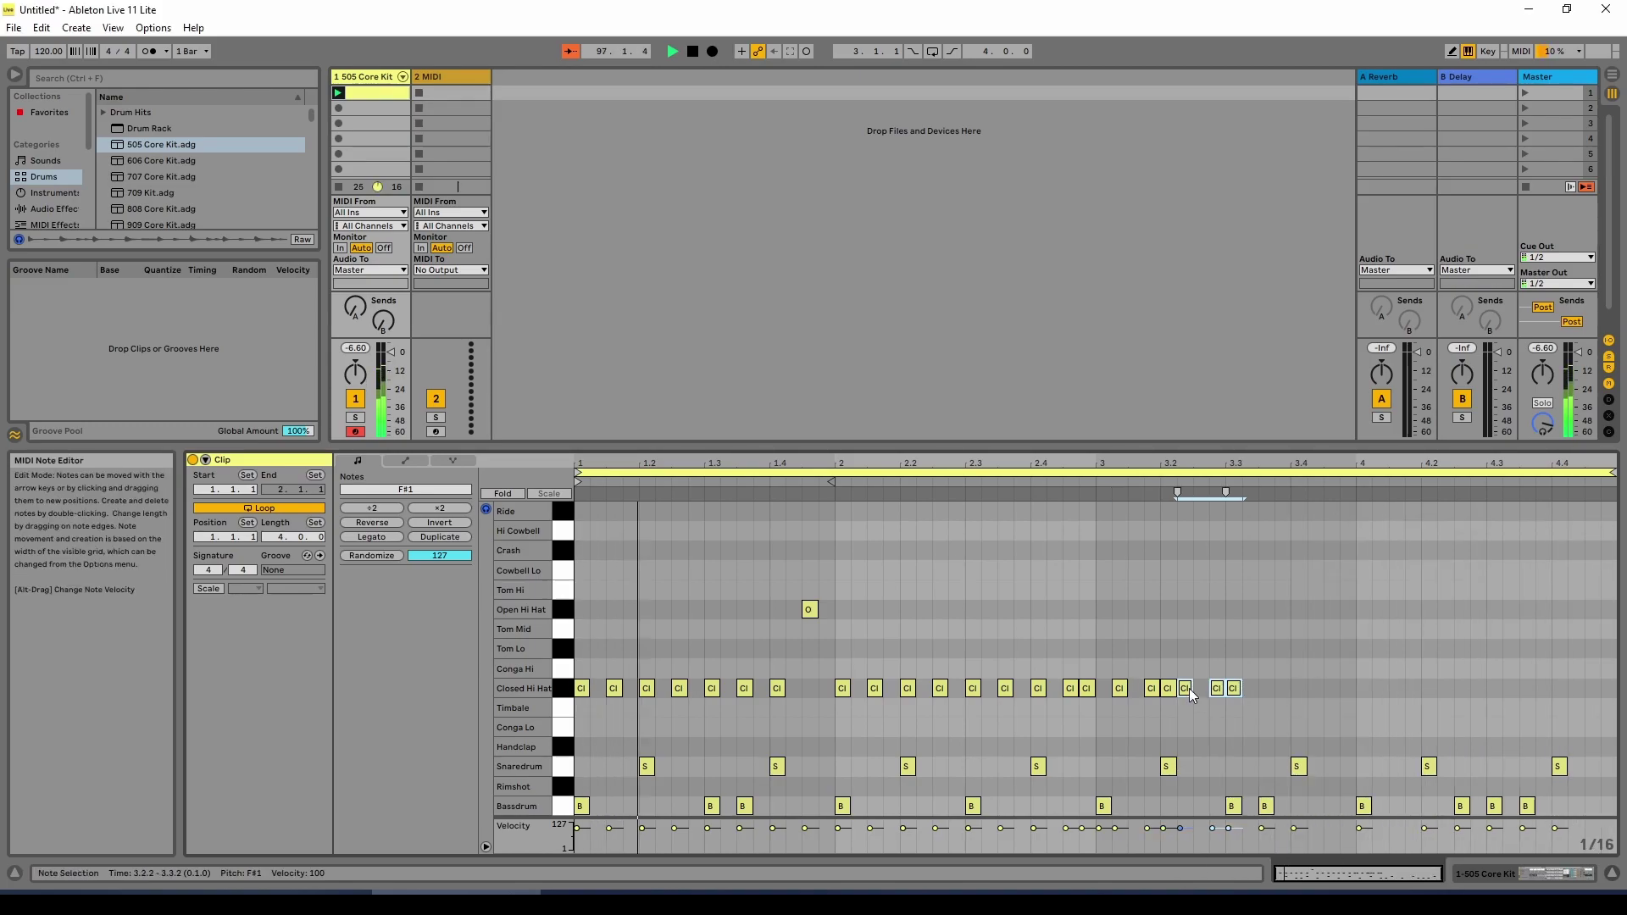
{"action": "key", "text": "Right"}
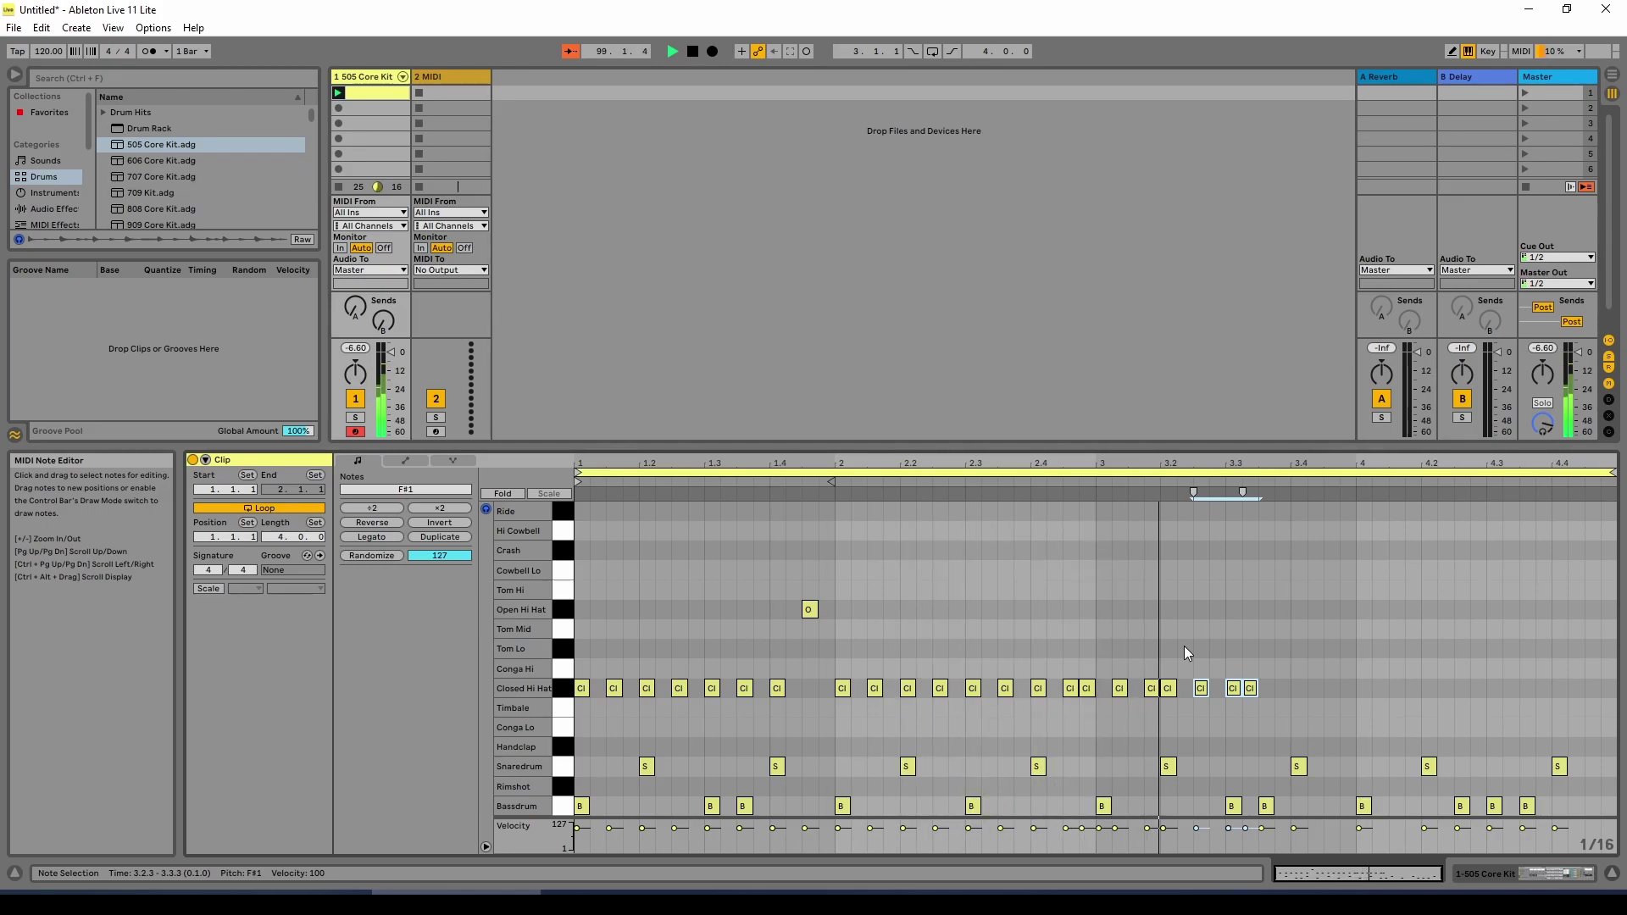
Complete bar 3 with Closed Hi Hat notes at 3.3.4 and 3.4.1 and an Open Hi Hat note at 3.4.3.
{"action": "double_click", "coordinate": [1297, 688]}
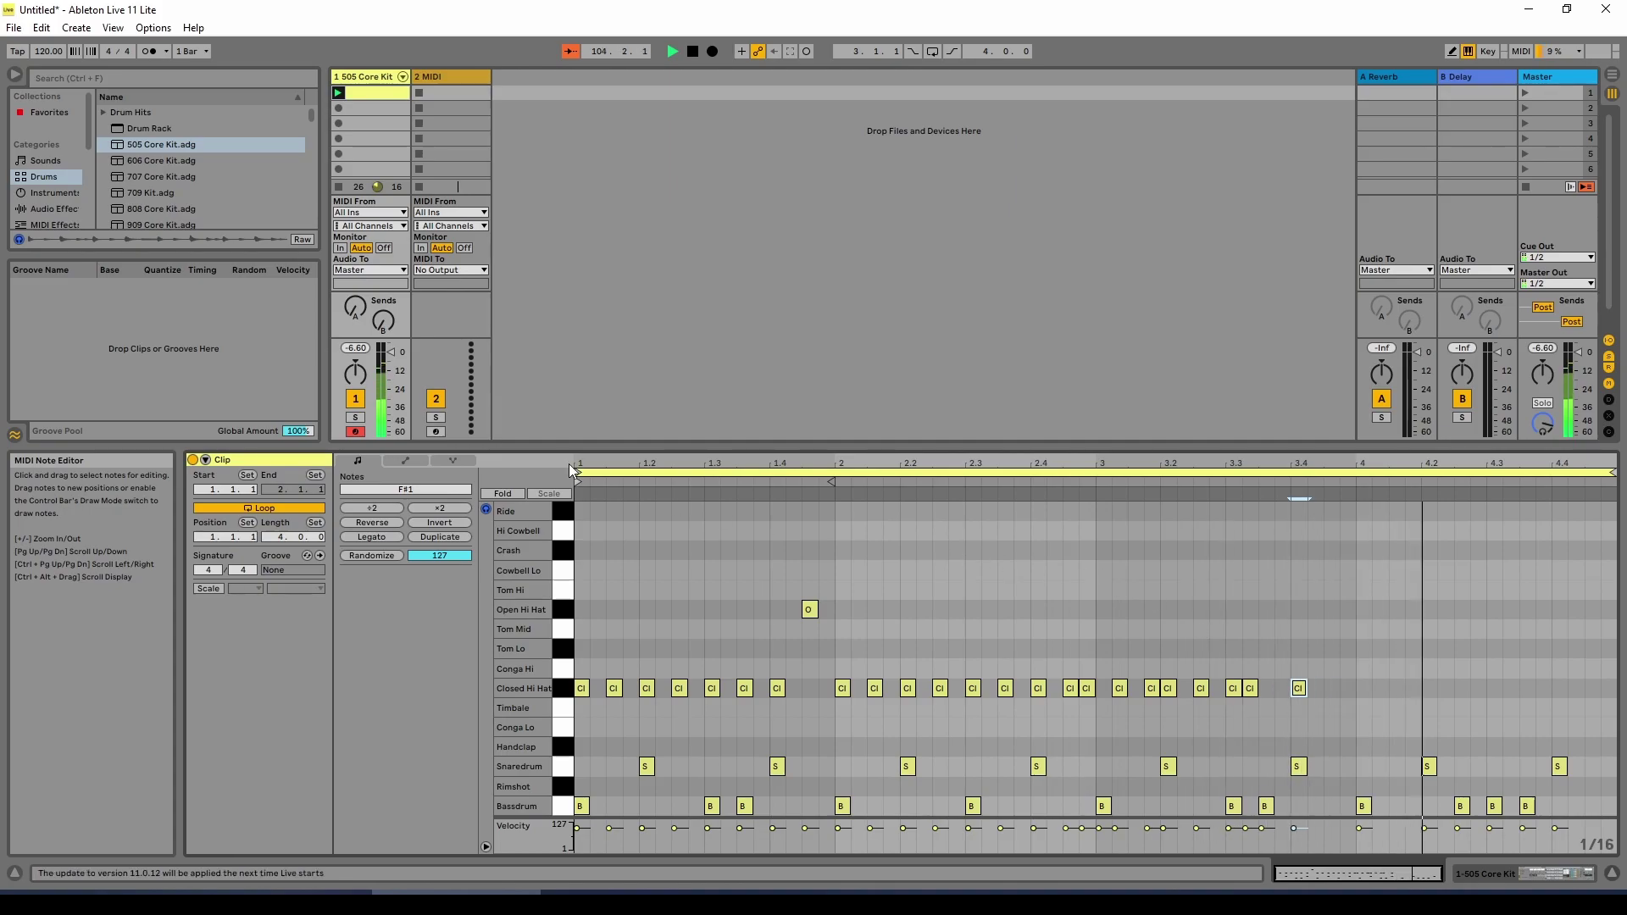
{"action": "left_click", "coordinate": [1340, 608]}
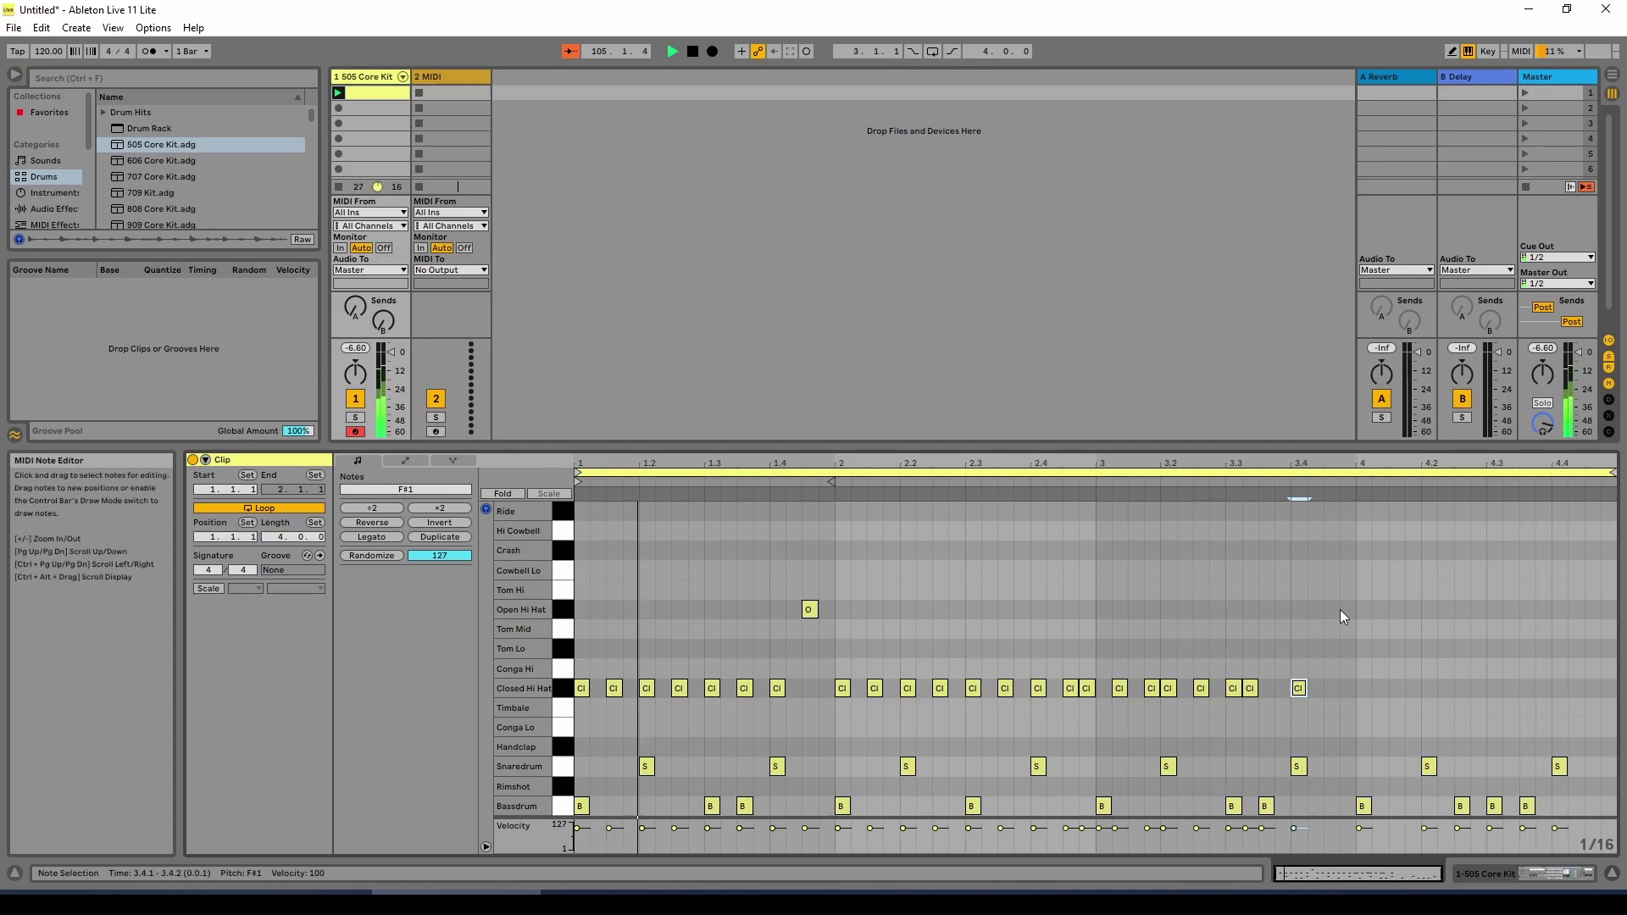
{"action": "double_click", "coordinate": [1332, 607]}
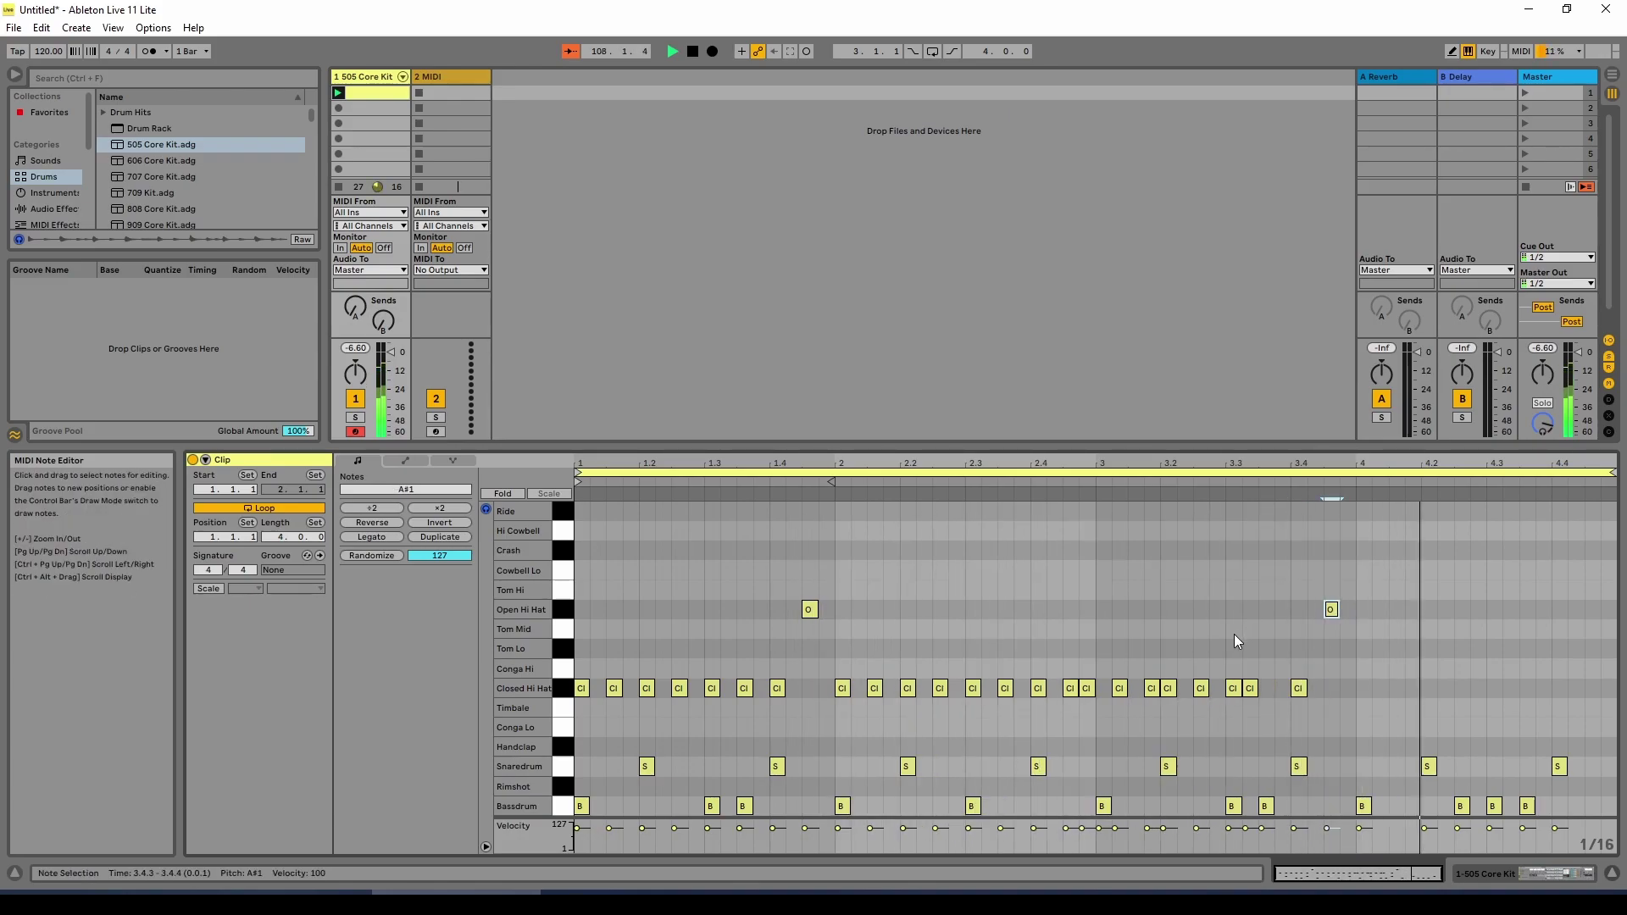
{"action": "double_click", "coordinate": [1281, 688]}
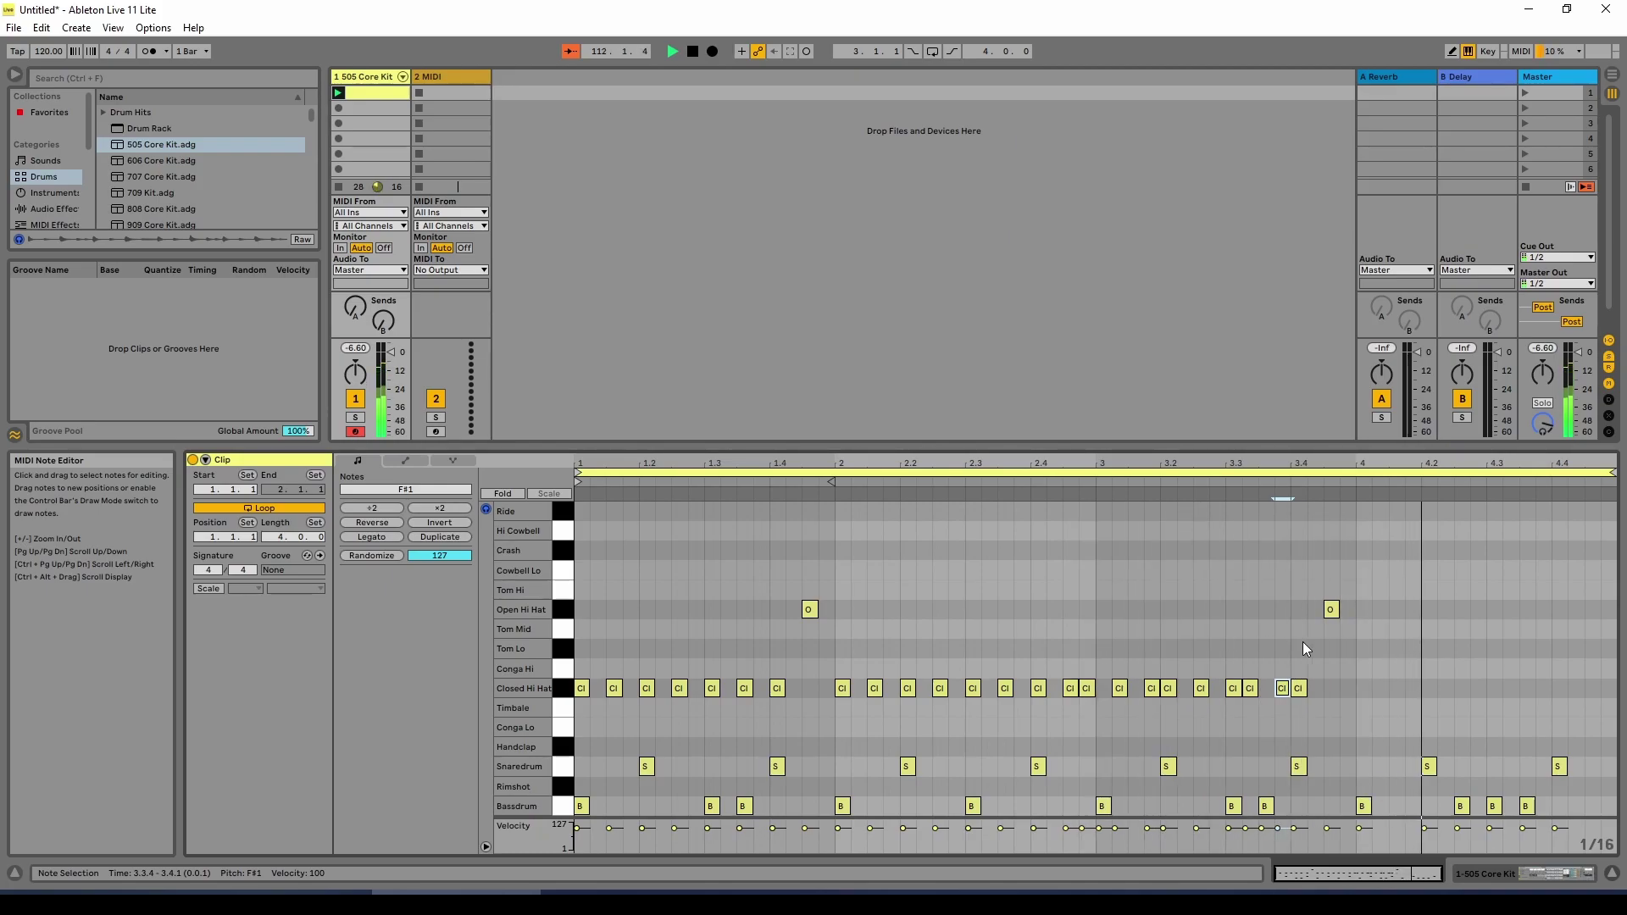
Add Closed Hi Hat notes at 4.1.1 and 4.1.3 and duplicate the pair to start at 4.2.1.
{"action": "double_click", "coordinate": [1369, 688]}
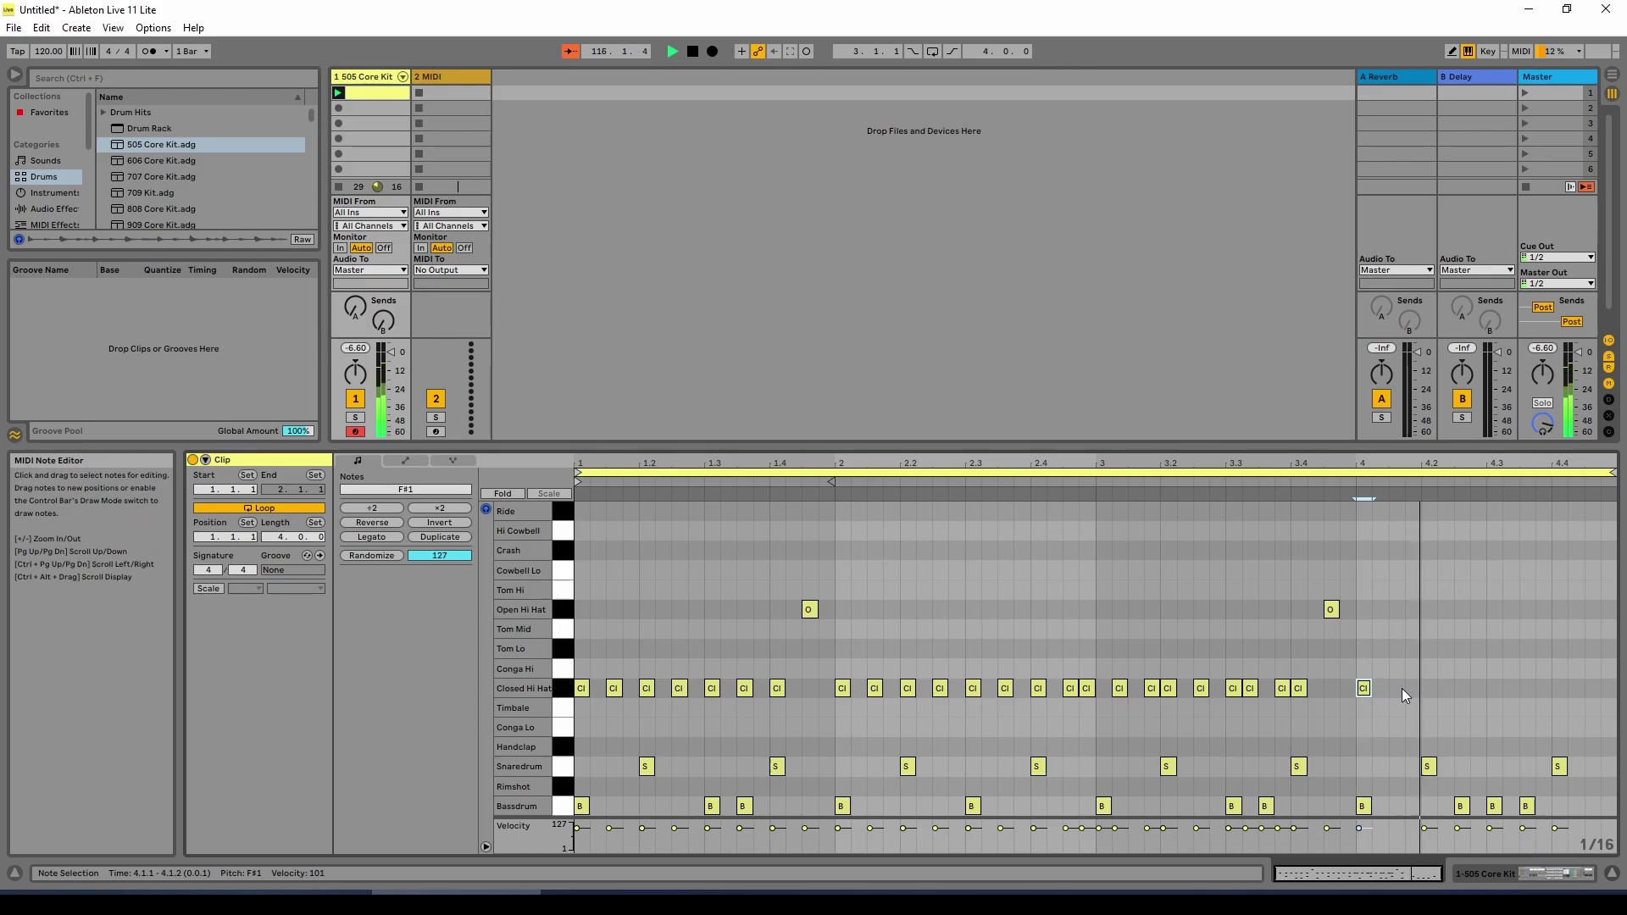
{"action": "double_click", "coordinate": [1402, 689]}
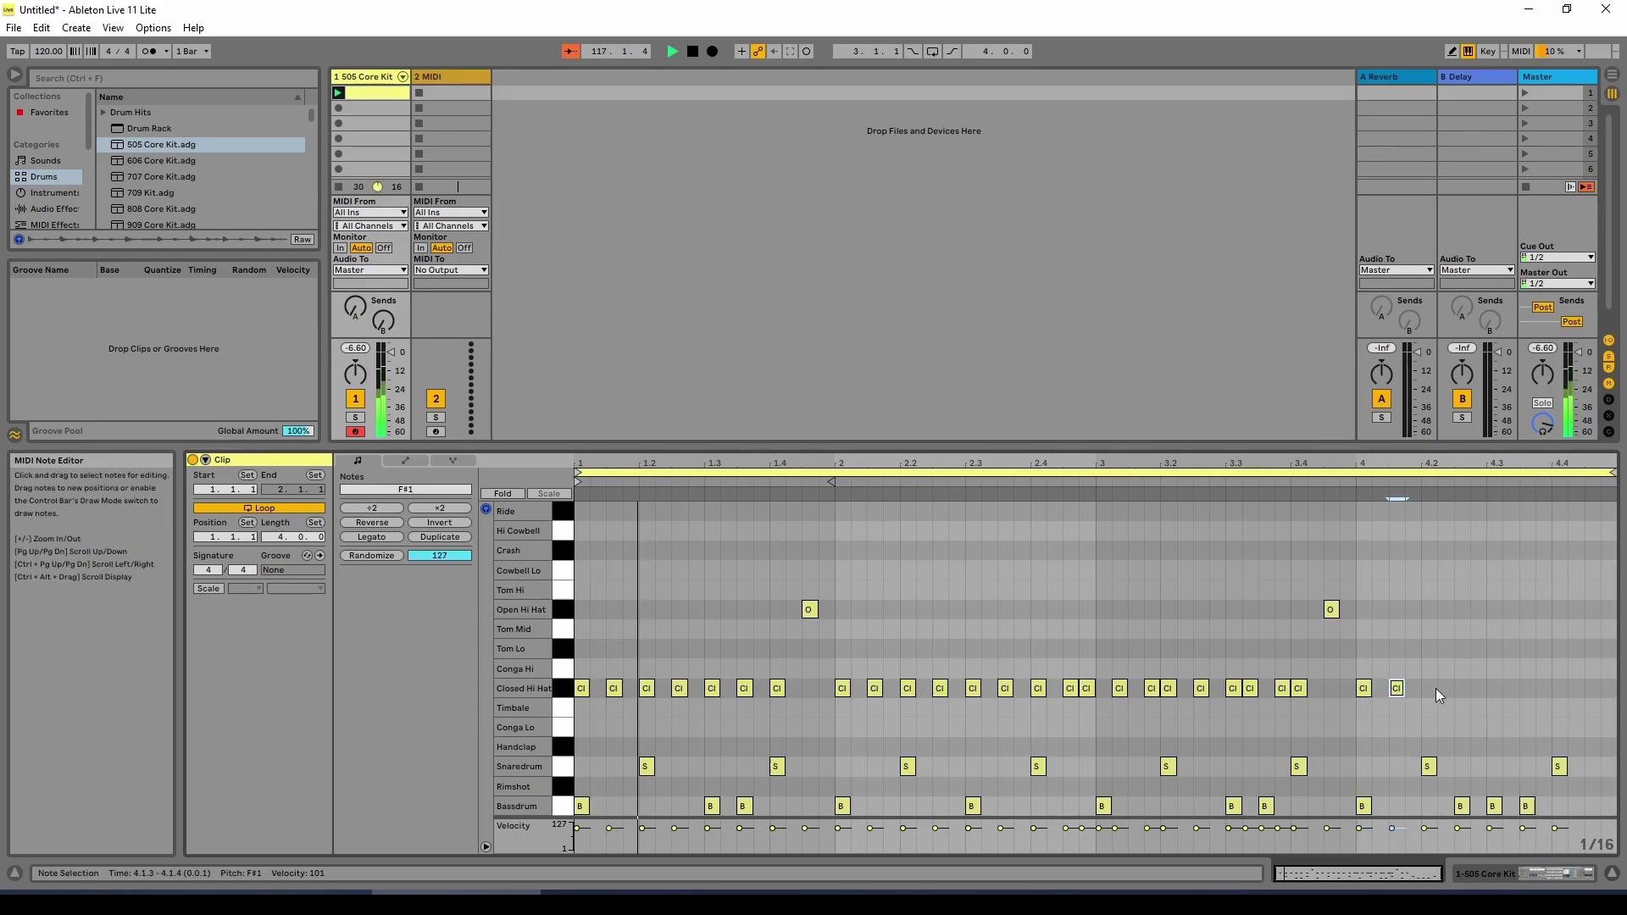
{"action": "right_click", "coordinate": [1364, 688]}
{"action": "left_click", "coordinate": [1398, 351]}
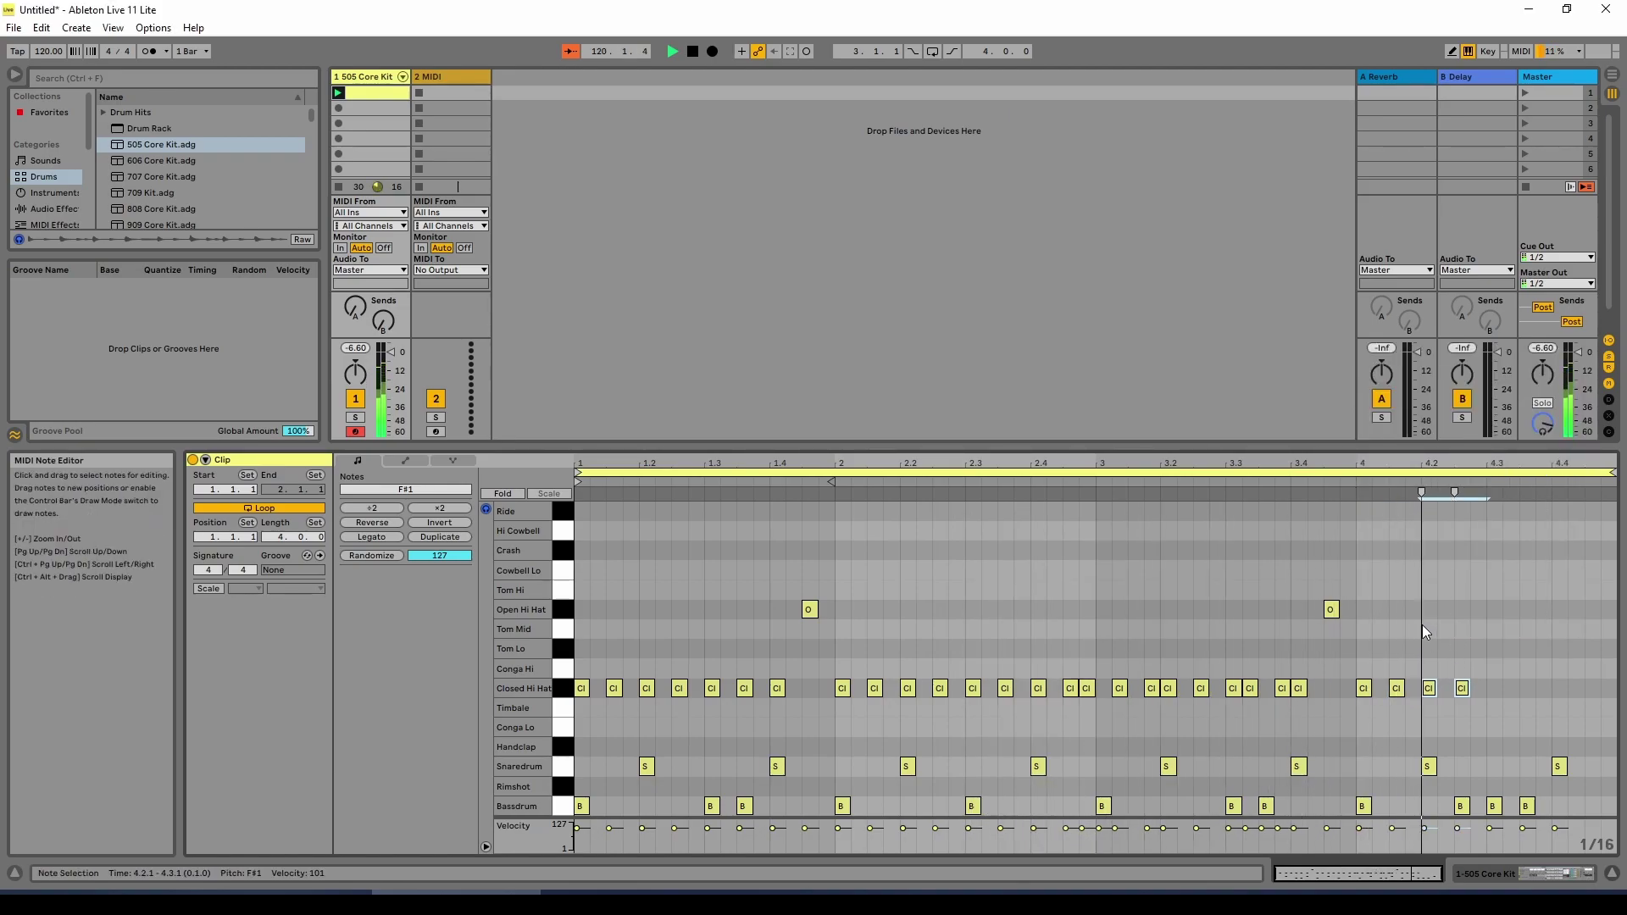
Complete the Closed Hi Hat line in bar 4 with notes at 4.3.1, 4.3.3, 4.4.1 and 4.4.2.
{"action": "double_click", "coordinate": [1502, 689]}
{"action": "double_click", "coordinate": [1528, 690]}
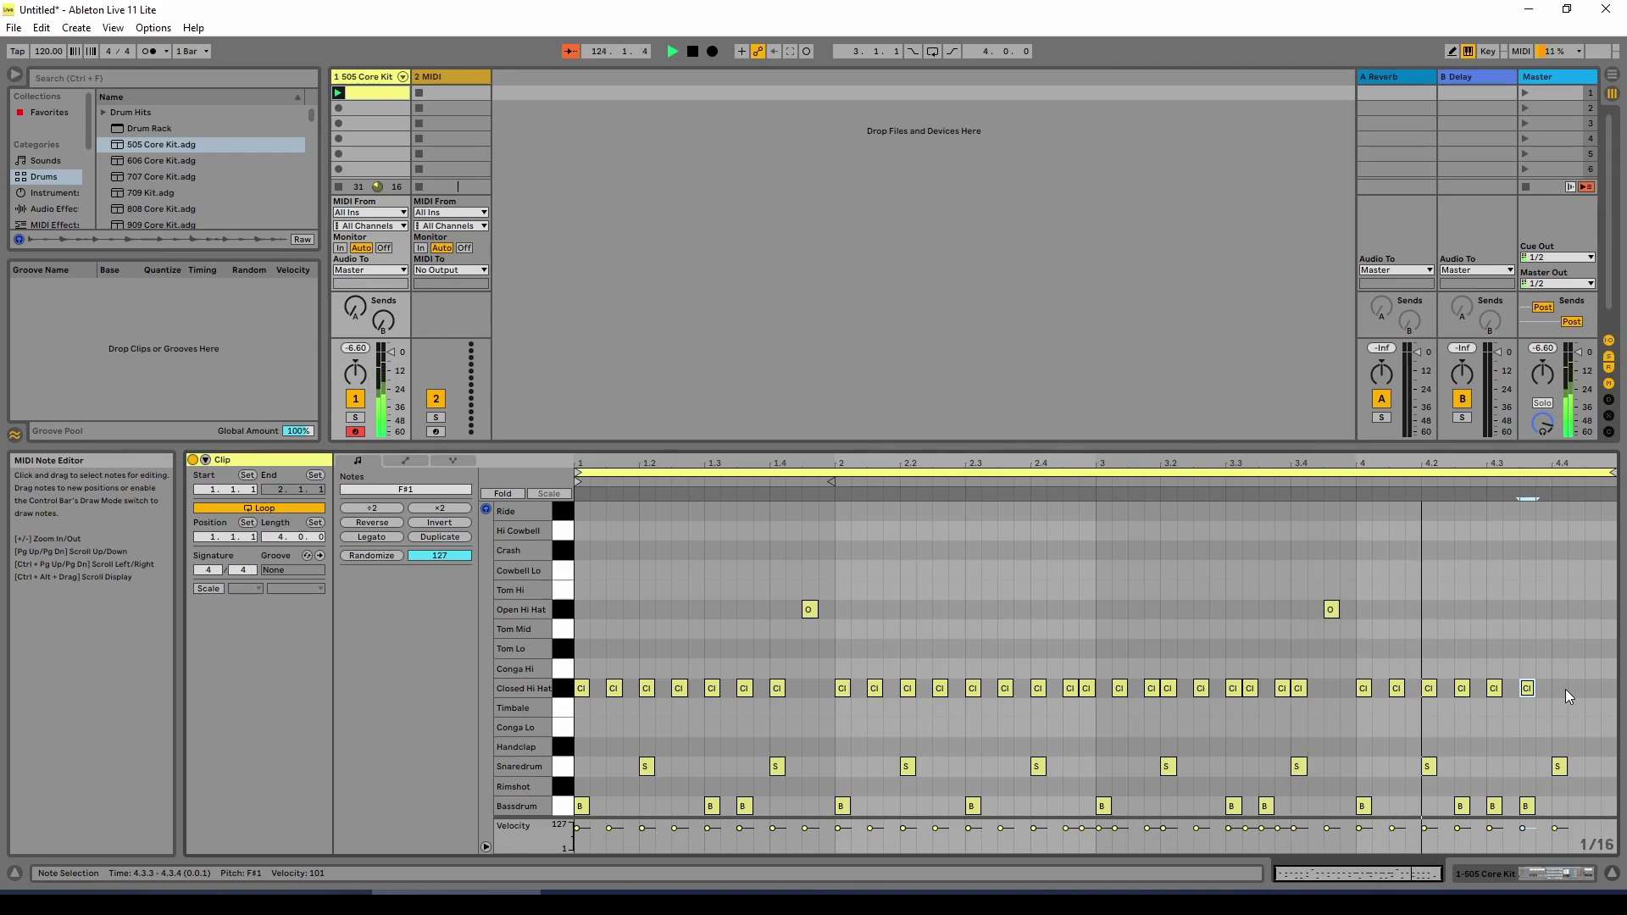
{"action": "double_click", "coordinate": [1566, 689]}
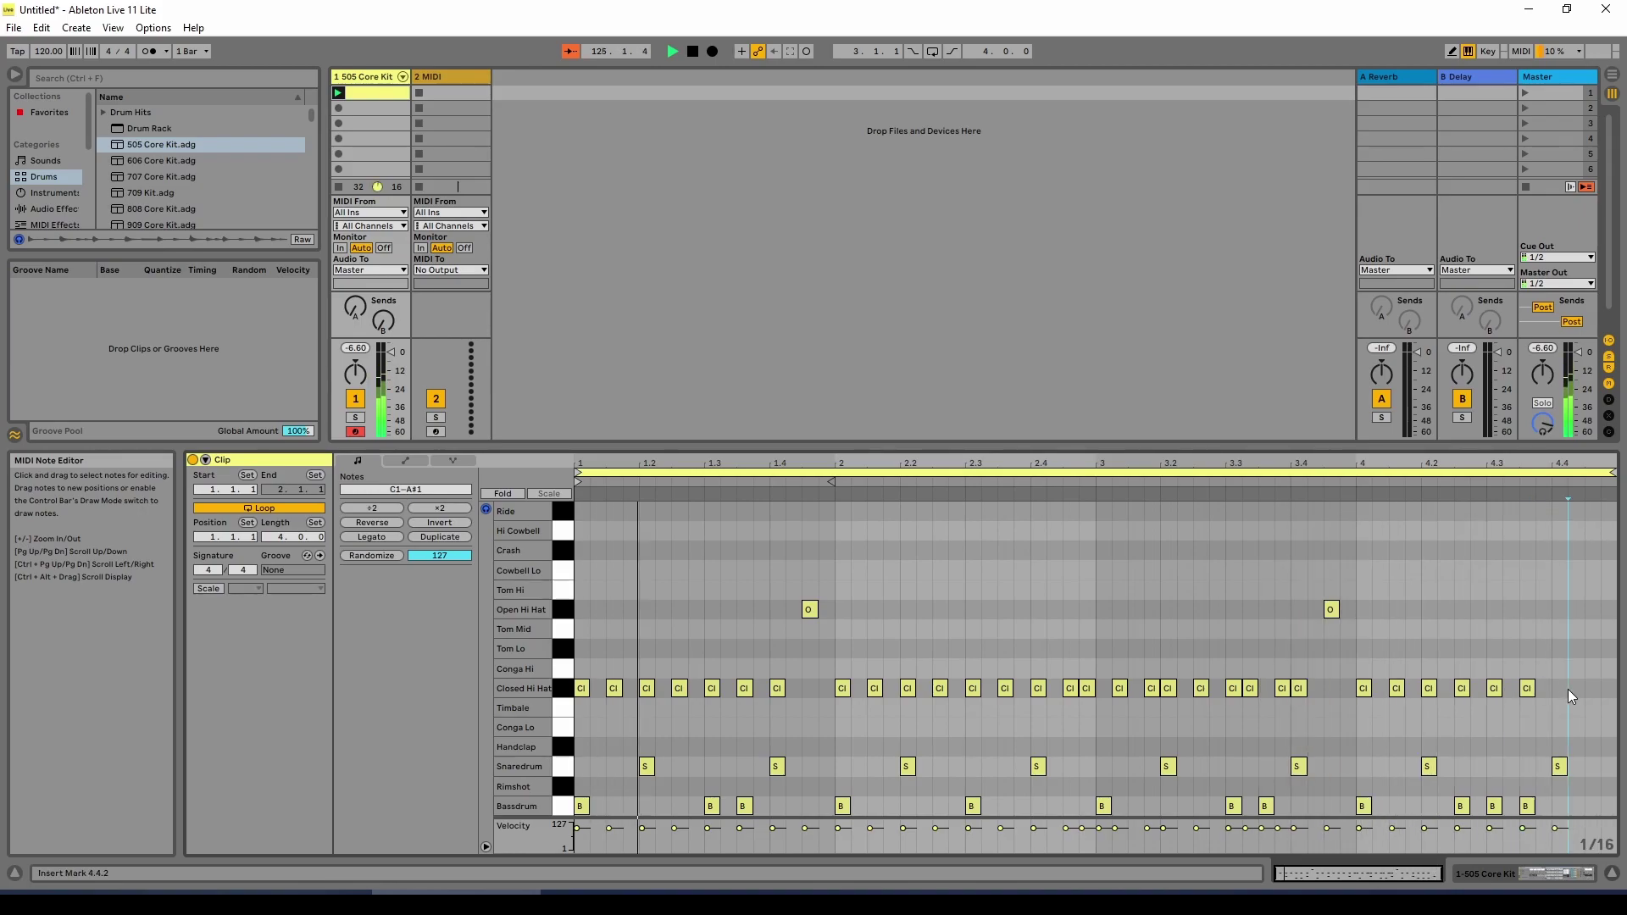
{"action": "double_click", "coordinate": [1573, 688]}
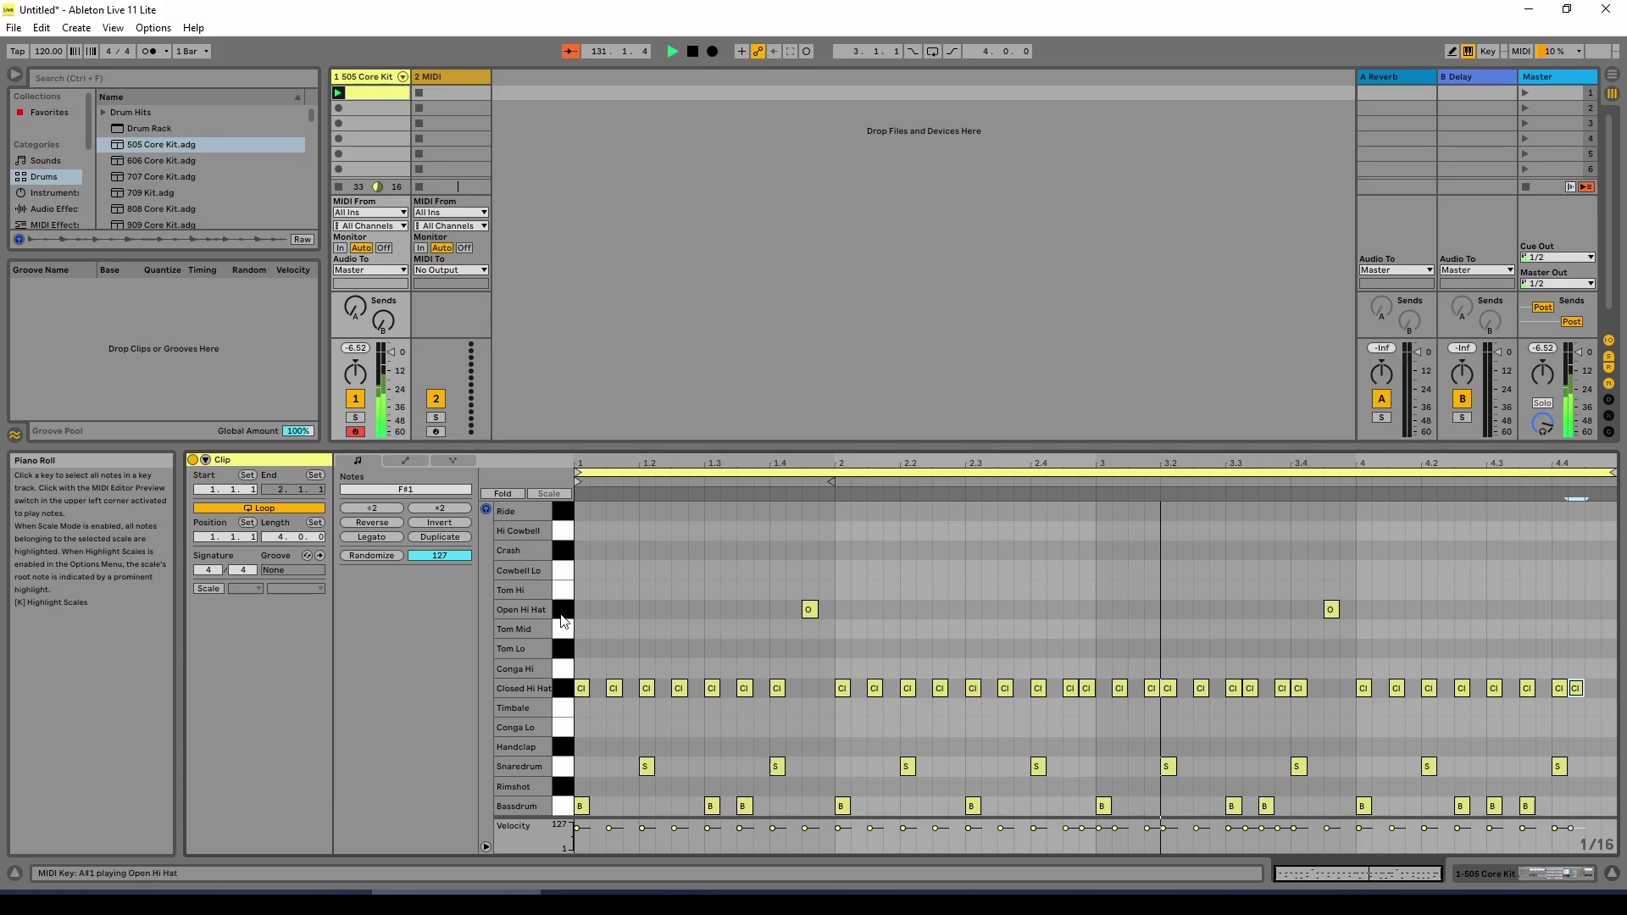
Add two Handclap notes in bar 2 and position them at 2.2.3 and 2.3.3.
{"action": "left_click", "coordinate": [562, 536]}
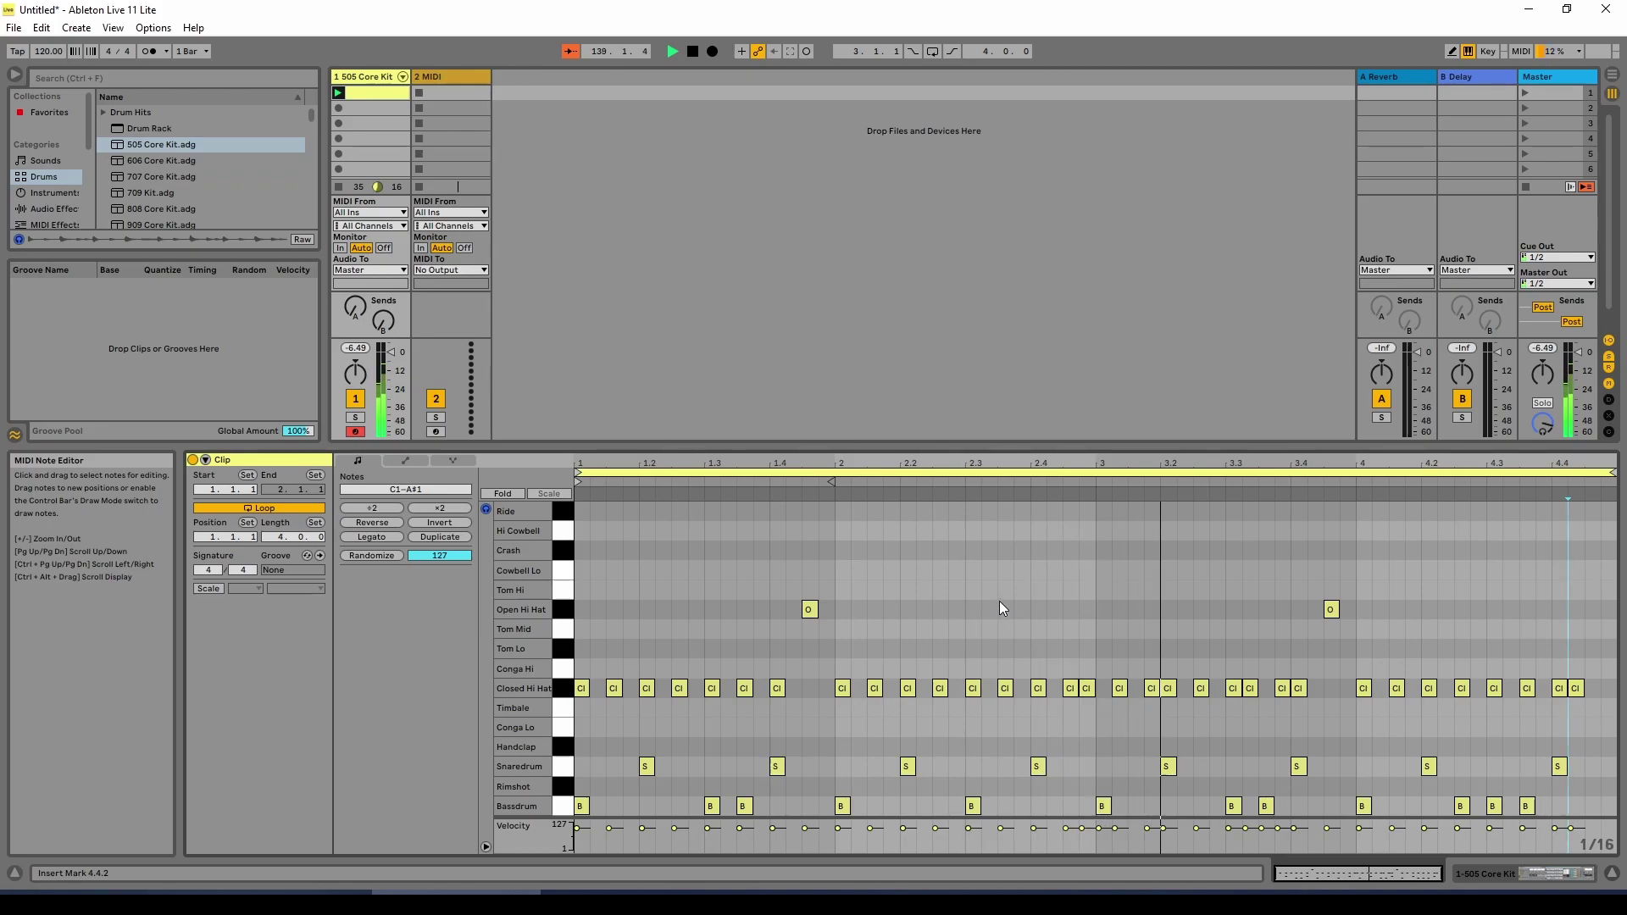
{"action": "double_click", "coordinate": [955, 748]}
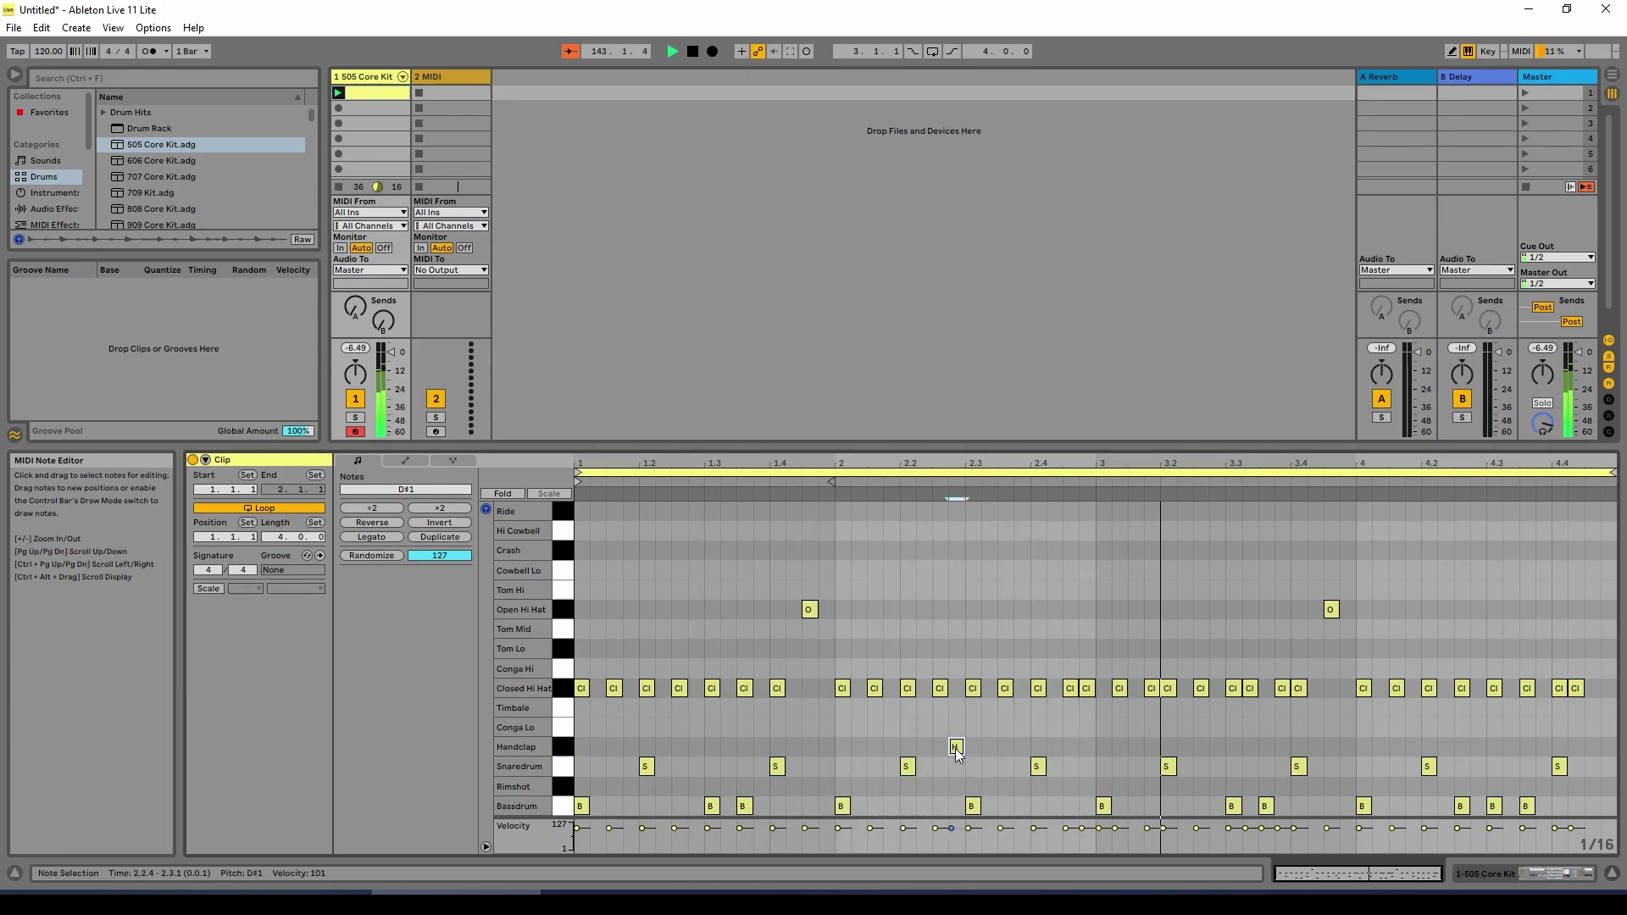
{"action": "double_click", "coordinate": [991, 746]}
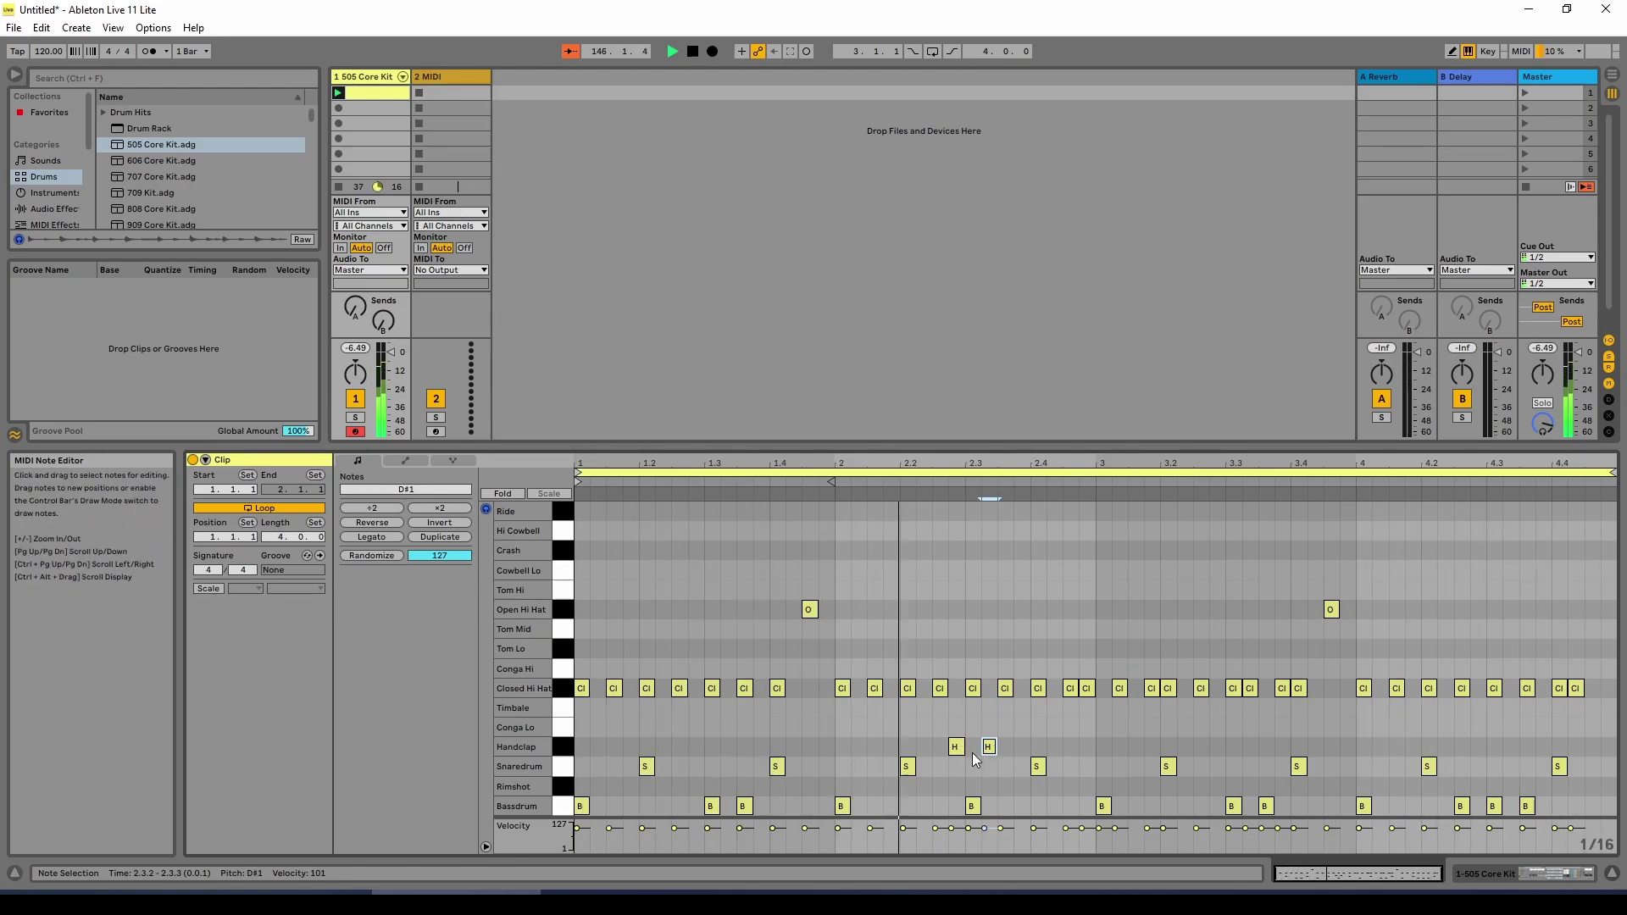
{"action": "left_click", "coordinate": [956, 748]}
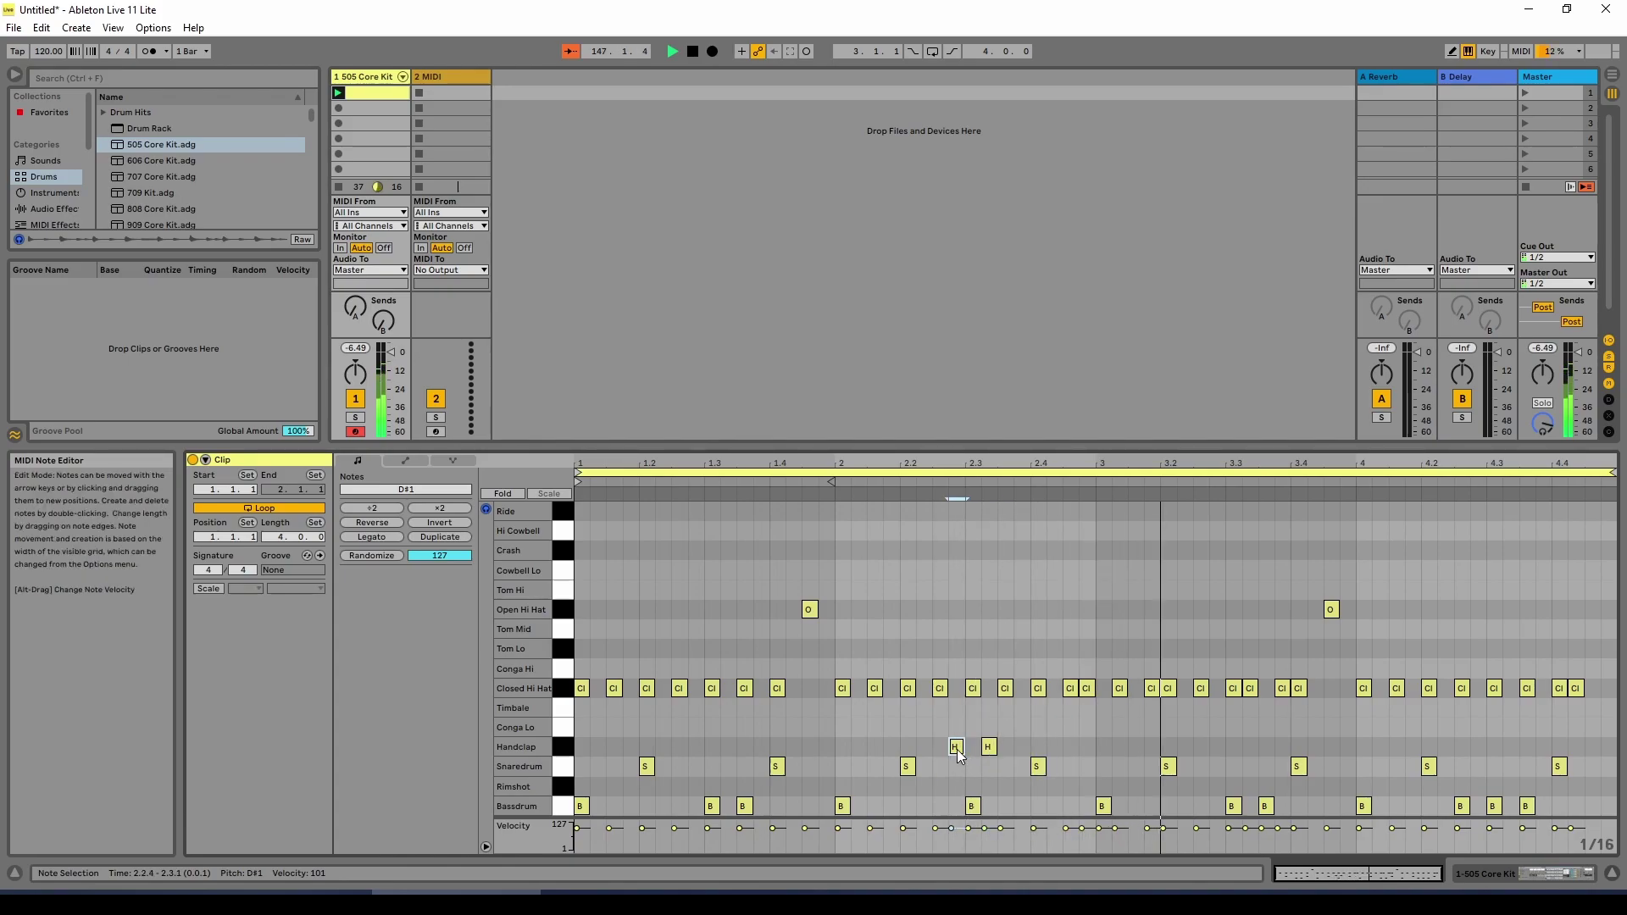
{"action": "left_click_drag", "start_coordinate": [958, 750], "coordinate": [942, 751]}
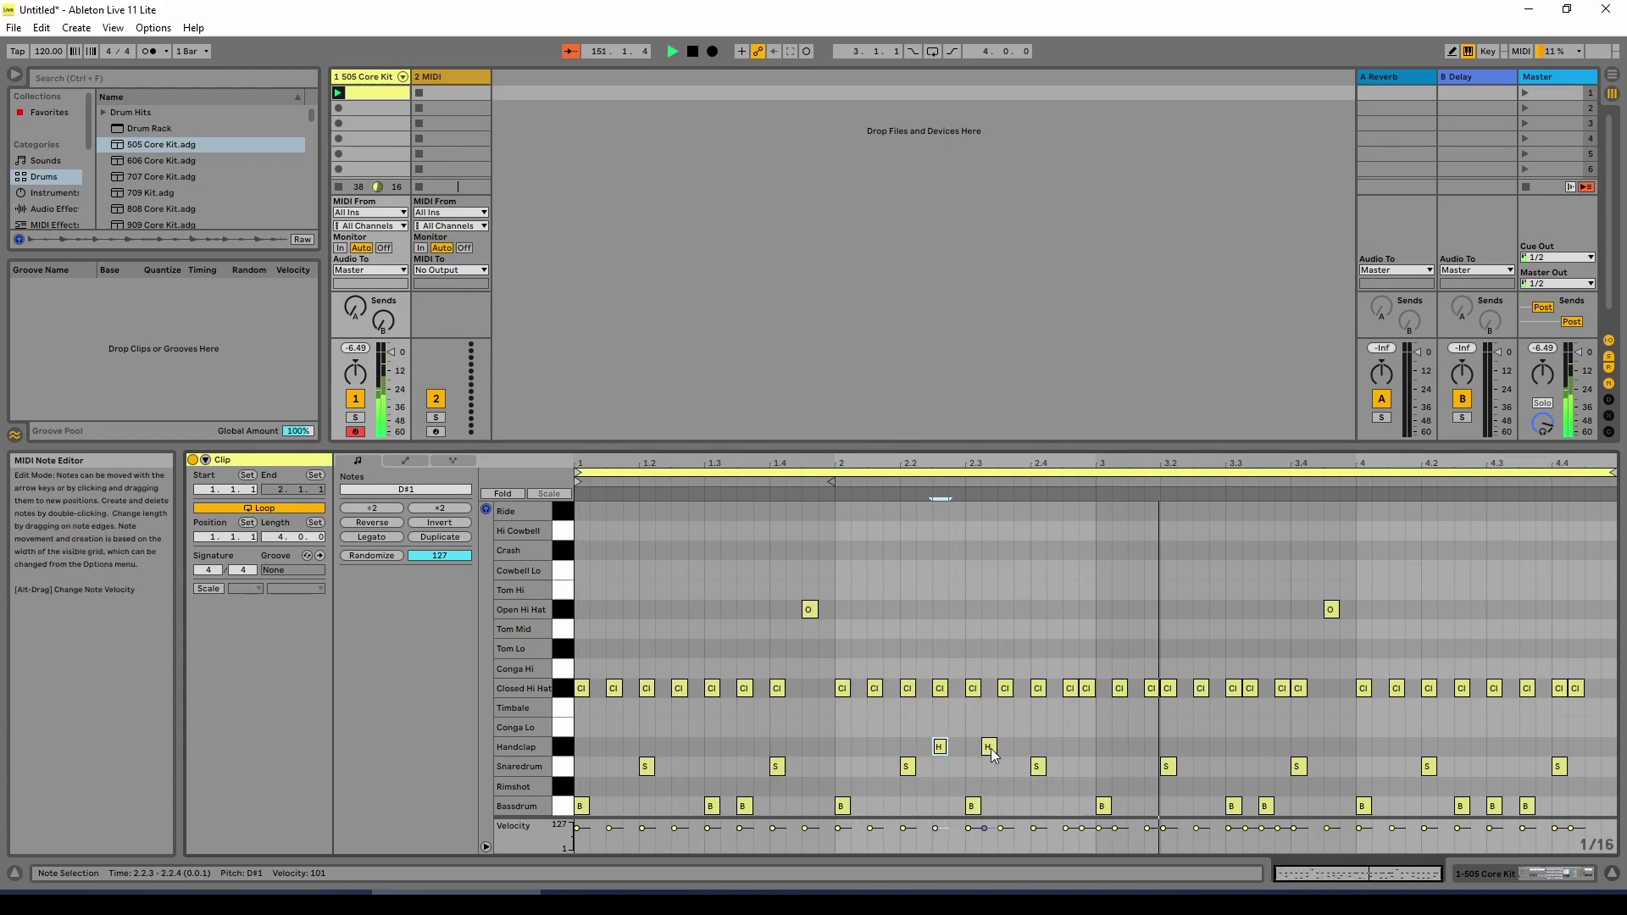
{"action": "left_click_drag", "start_coordinate": [989, 748], "coordinate": [1006, 751]}
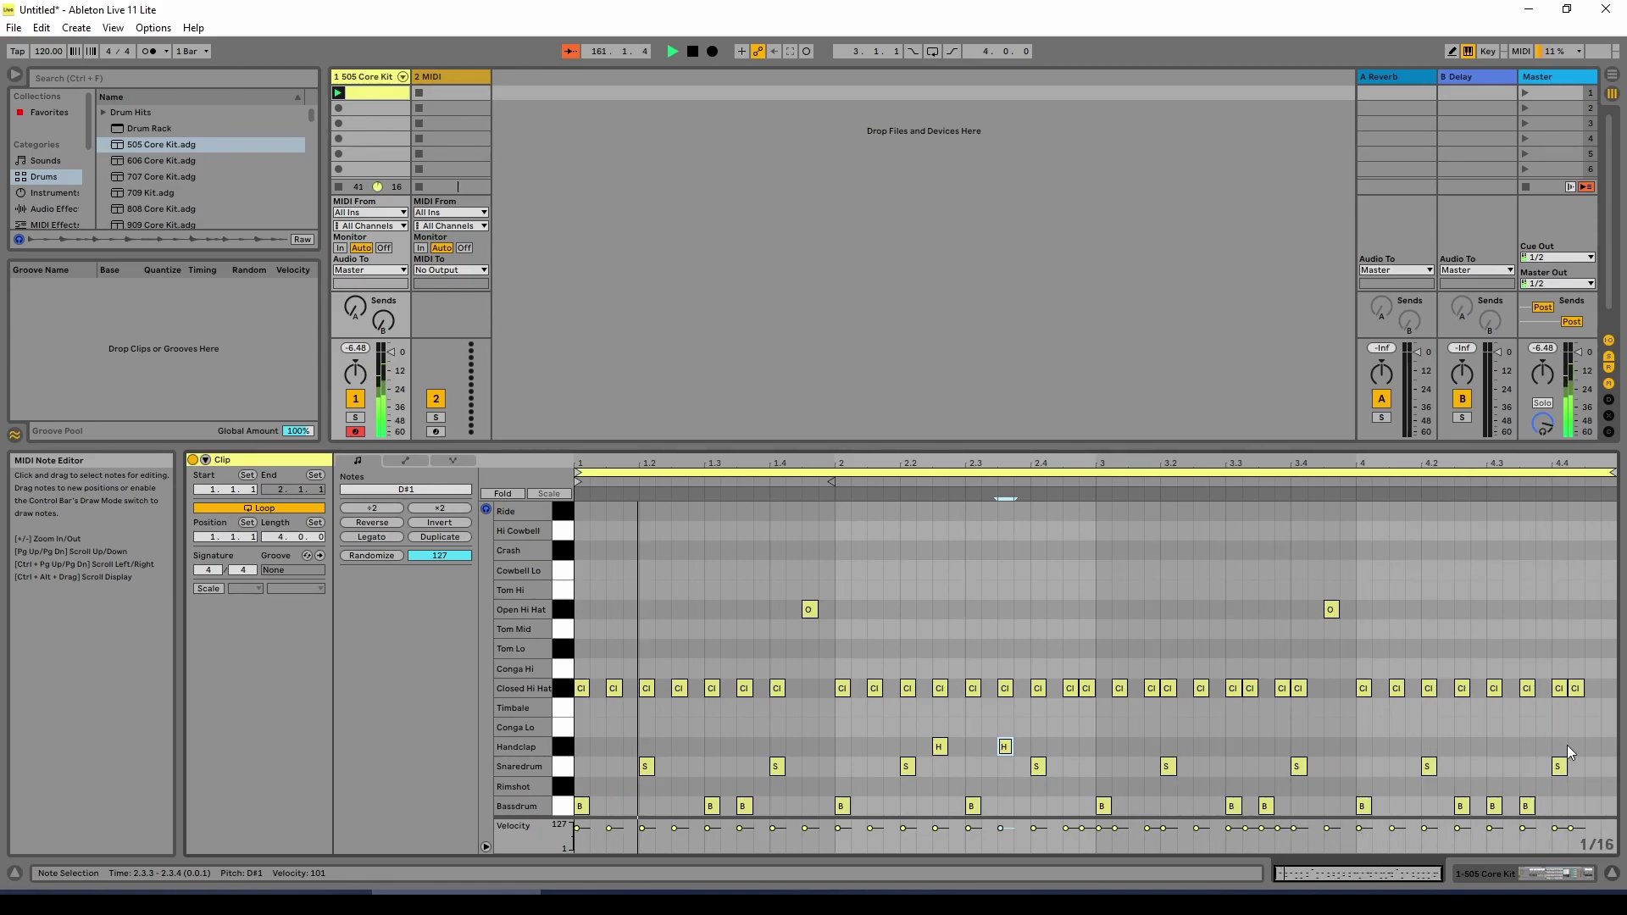
Add Handclap notes at 4.3.3 and 4.4.3 and stop playback.
{"action": "double_click", "coordinate": [1525, 747]}
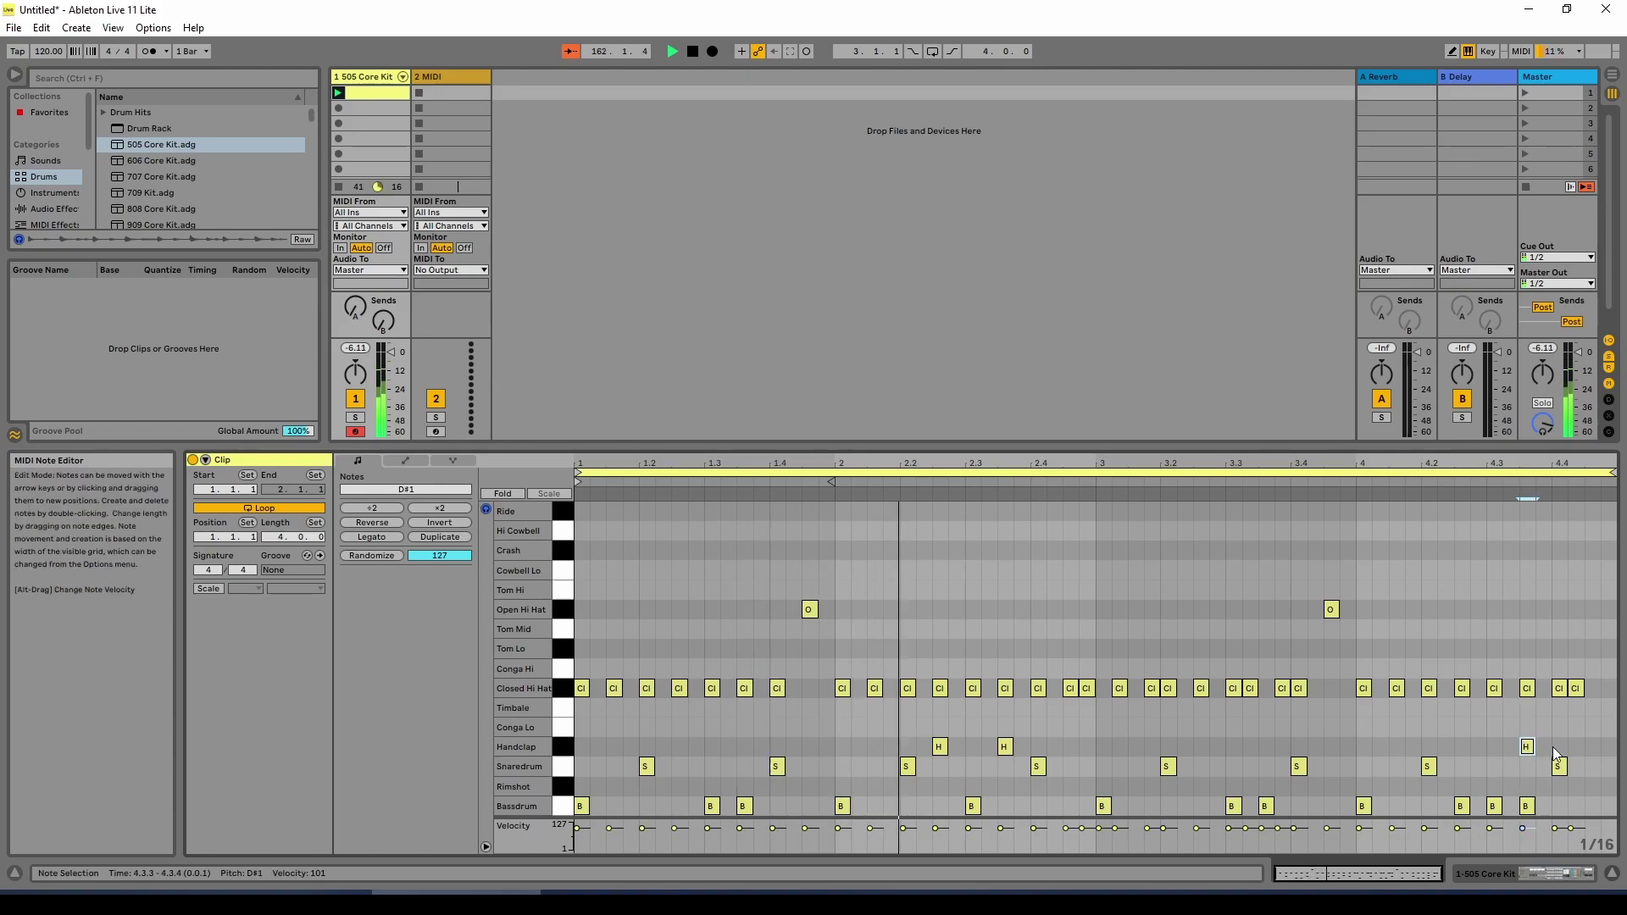
{"action": "double_click", "coordinate": [1592, 746]}
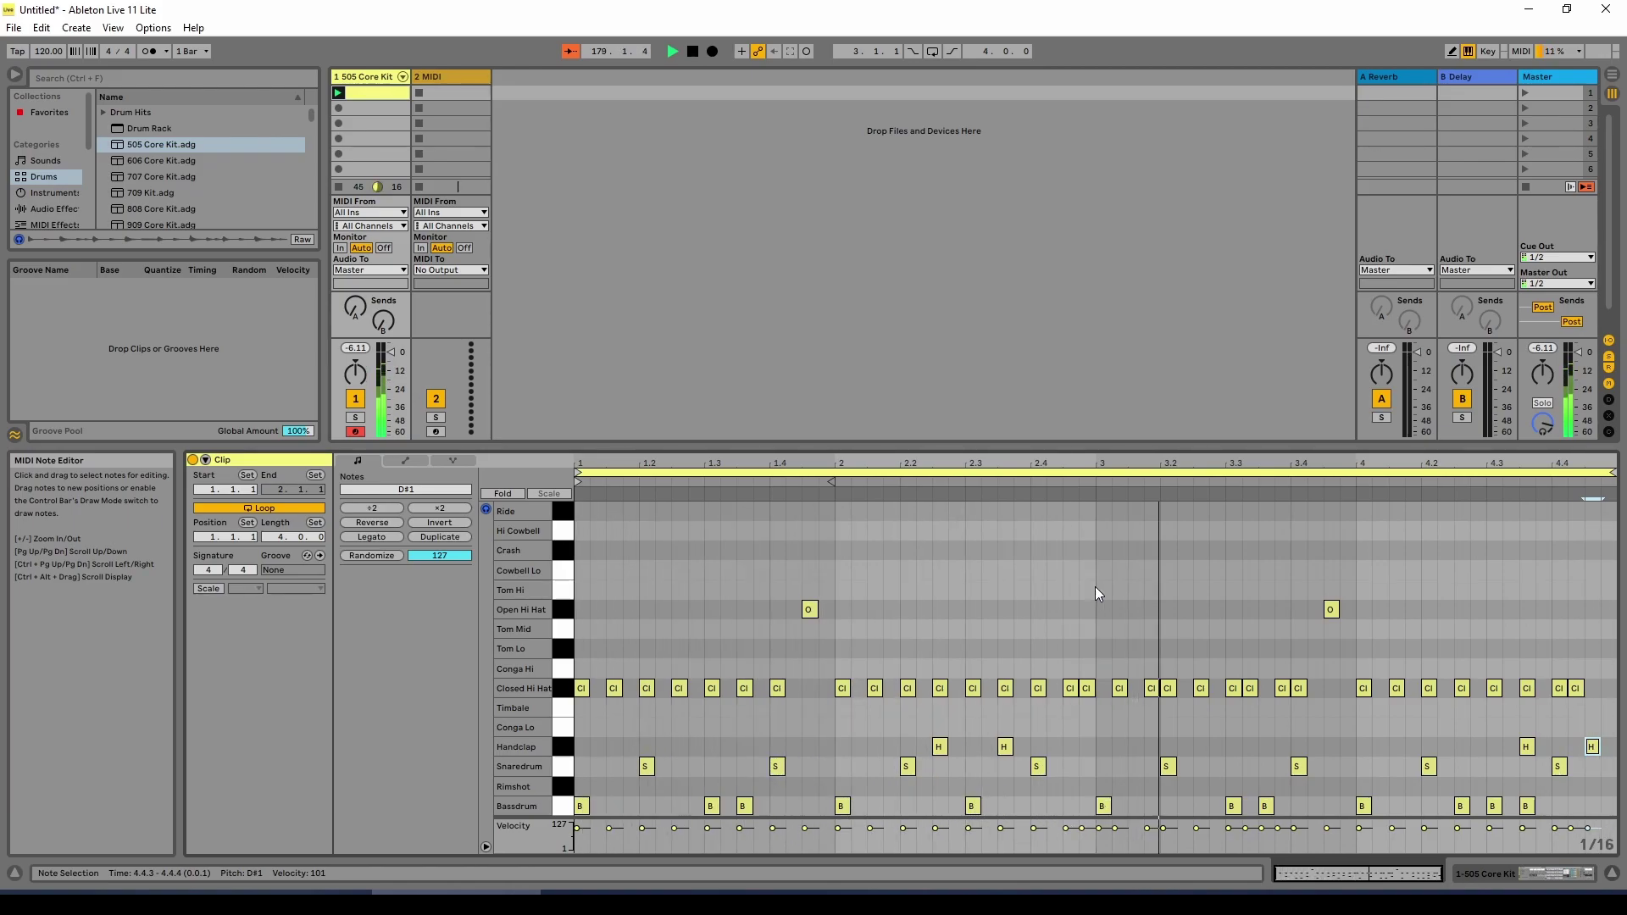
{"action": "left_click", "coordinate": [693, 54]}
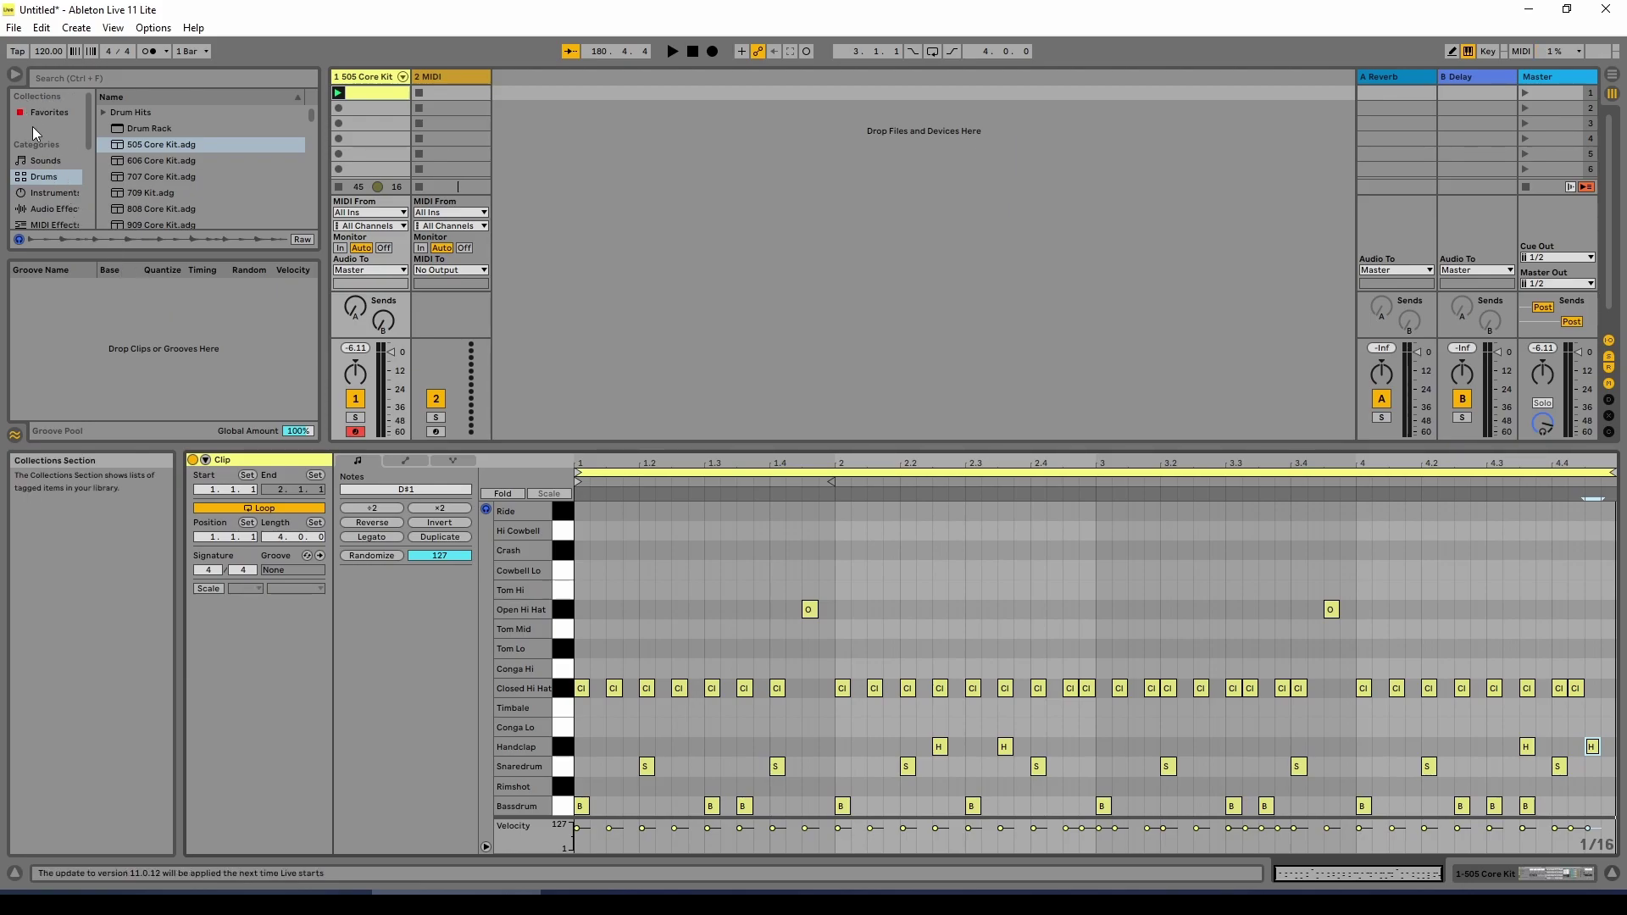
Load the Multitude Of Space sound from Ambient & Evolving onto the second MIDI track and pan that track slightly to the left.
{"action": "left_click", "coordinate": [50, 159]}
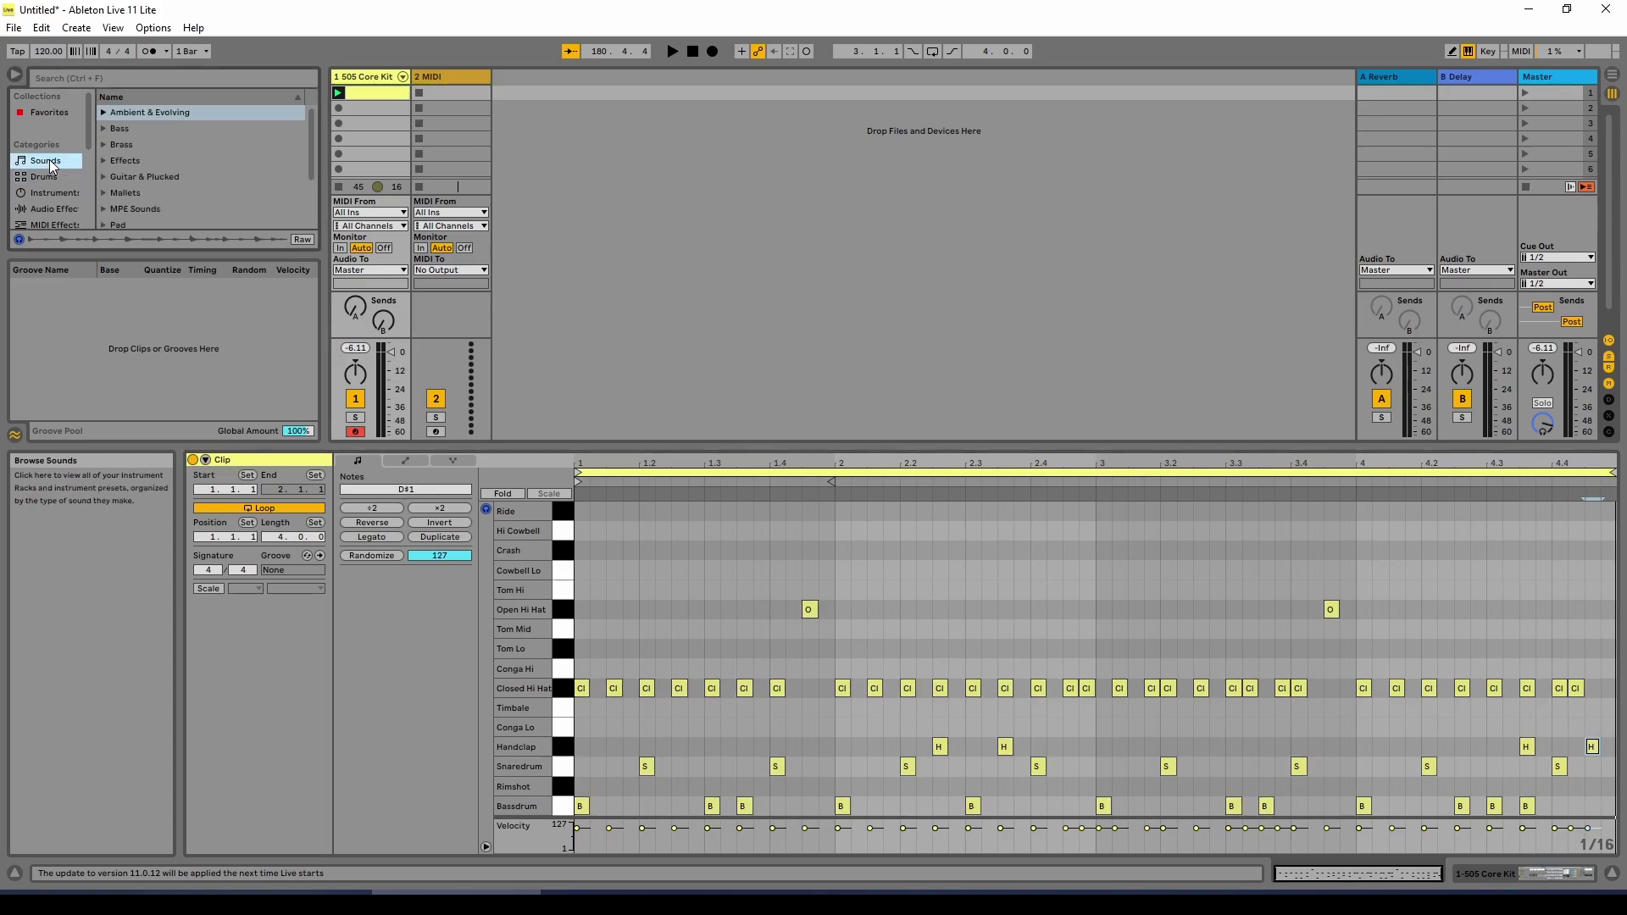
{"action": "left_click", "coordinate": [104, 112]}
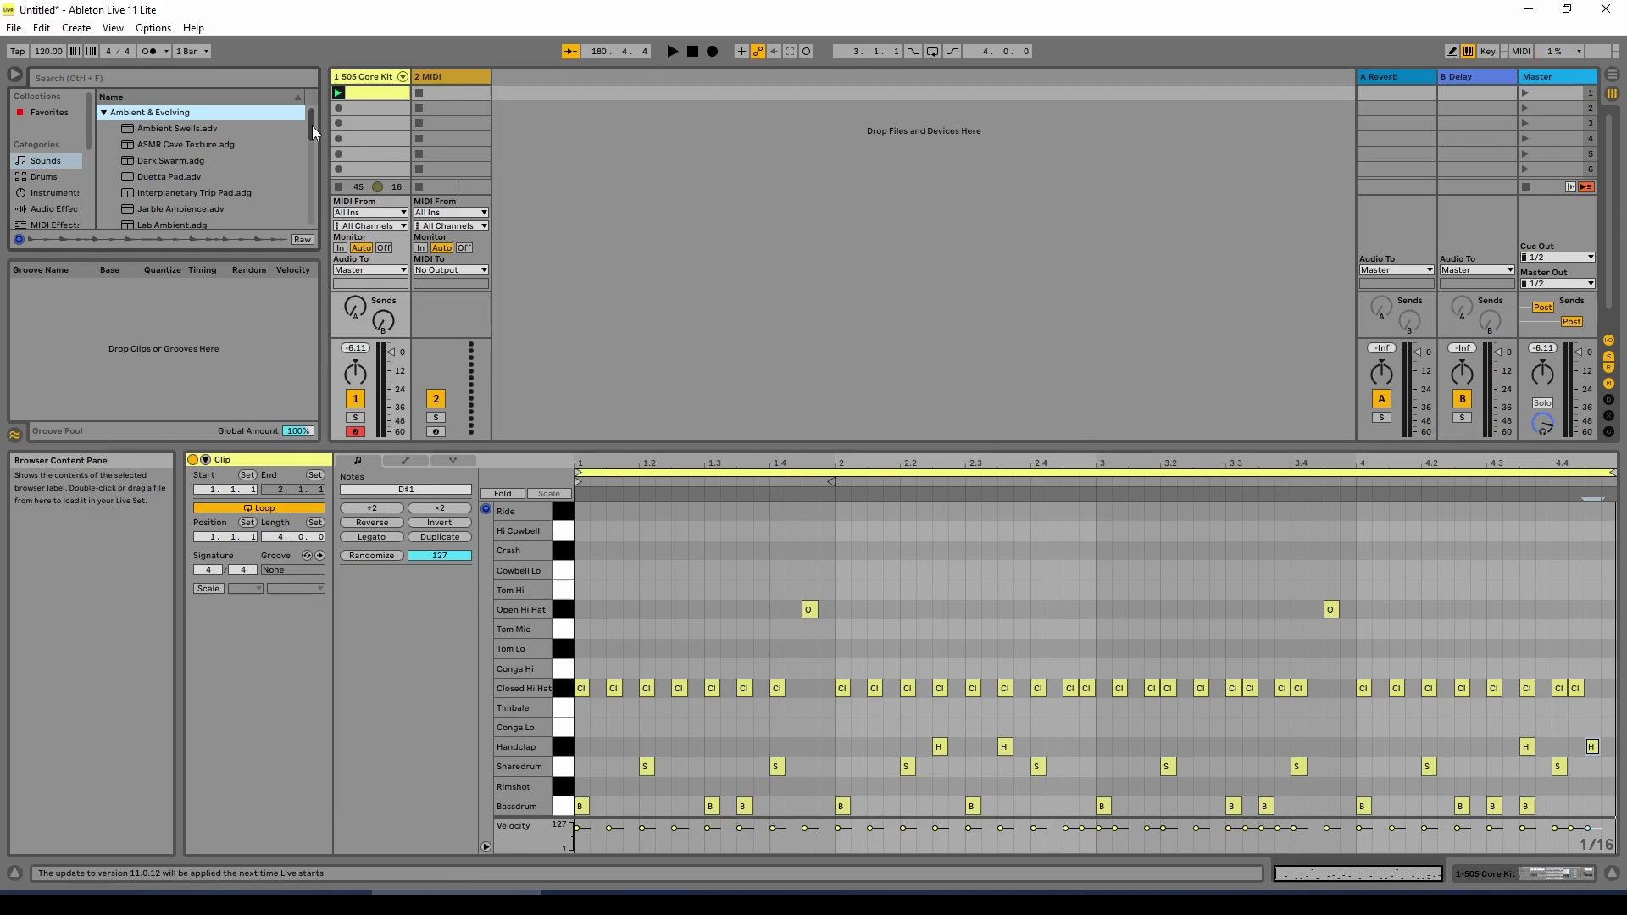
{"action": "left_click_drag", "start_coordinate": [312, 125], "coordinate": [317, 149]}
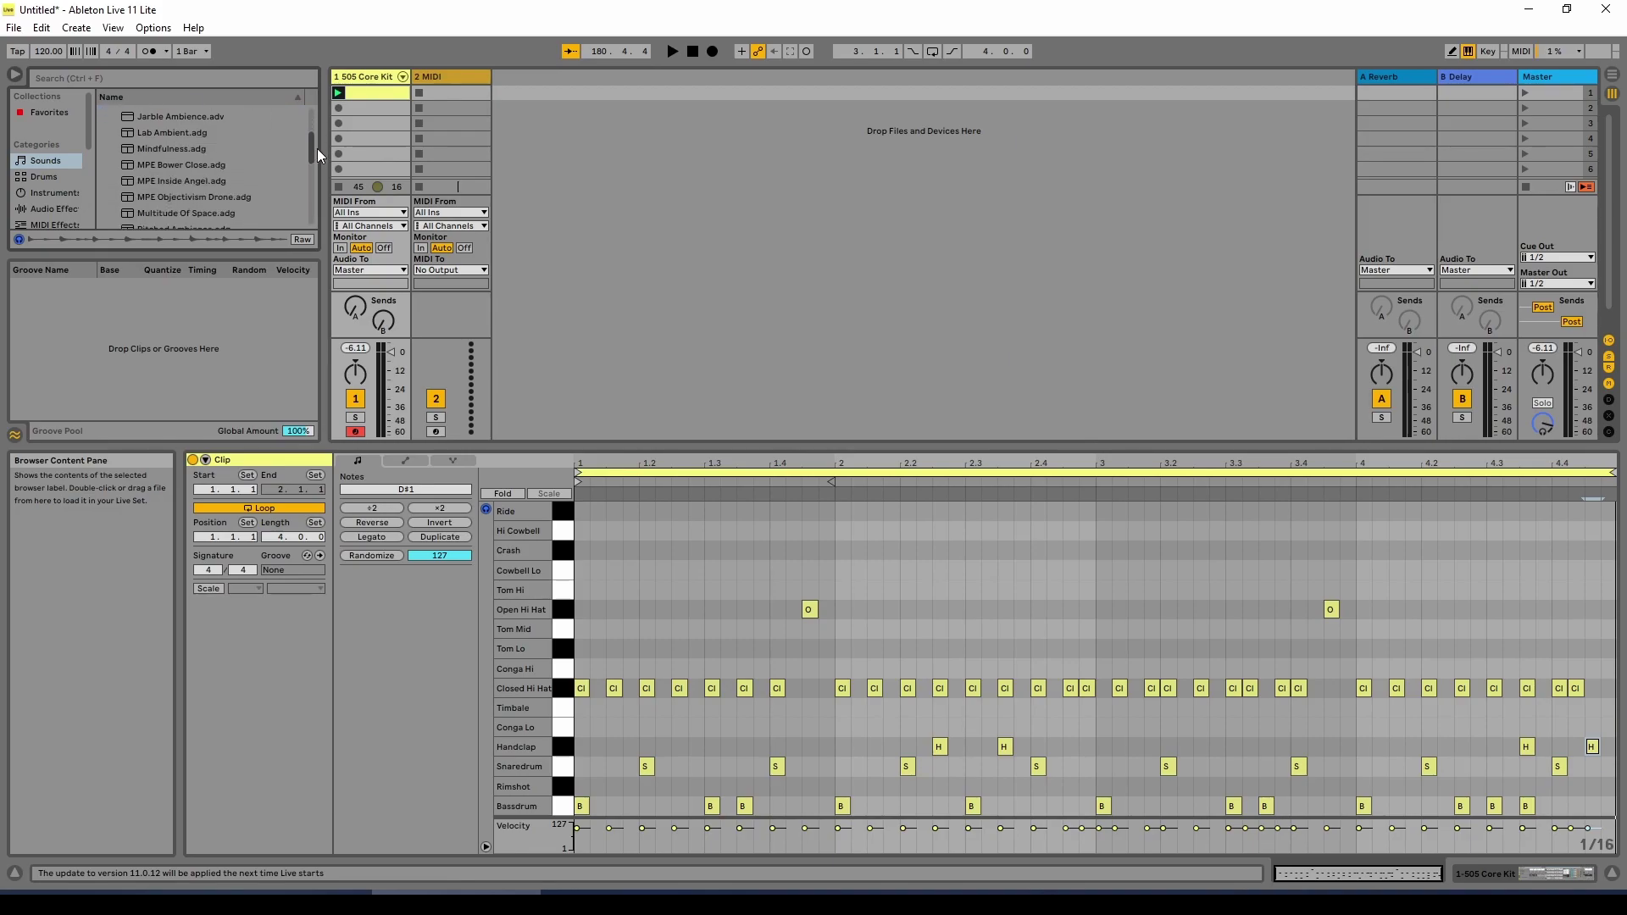
{"action": "left_click", "coordinate": [191, 213]}
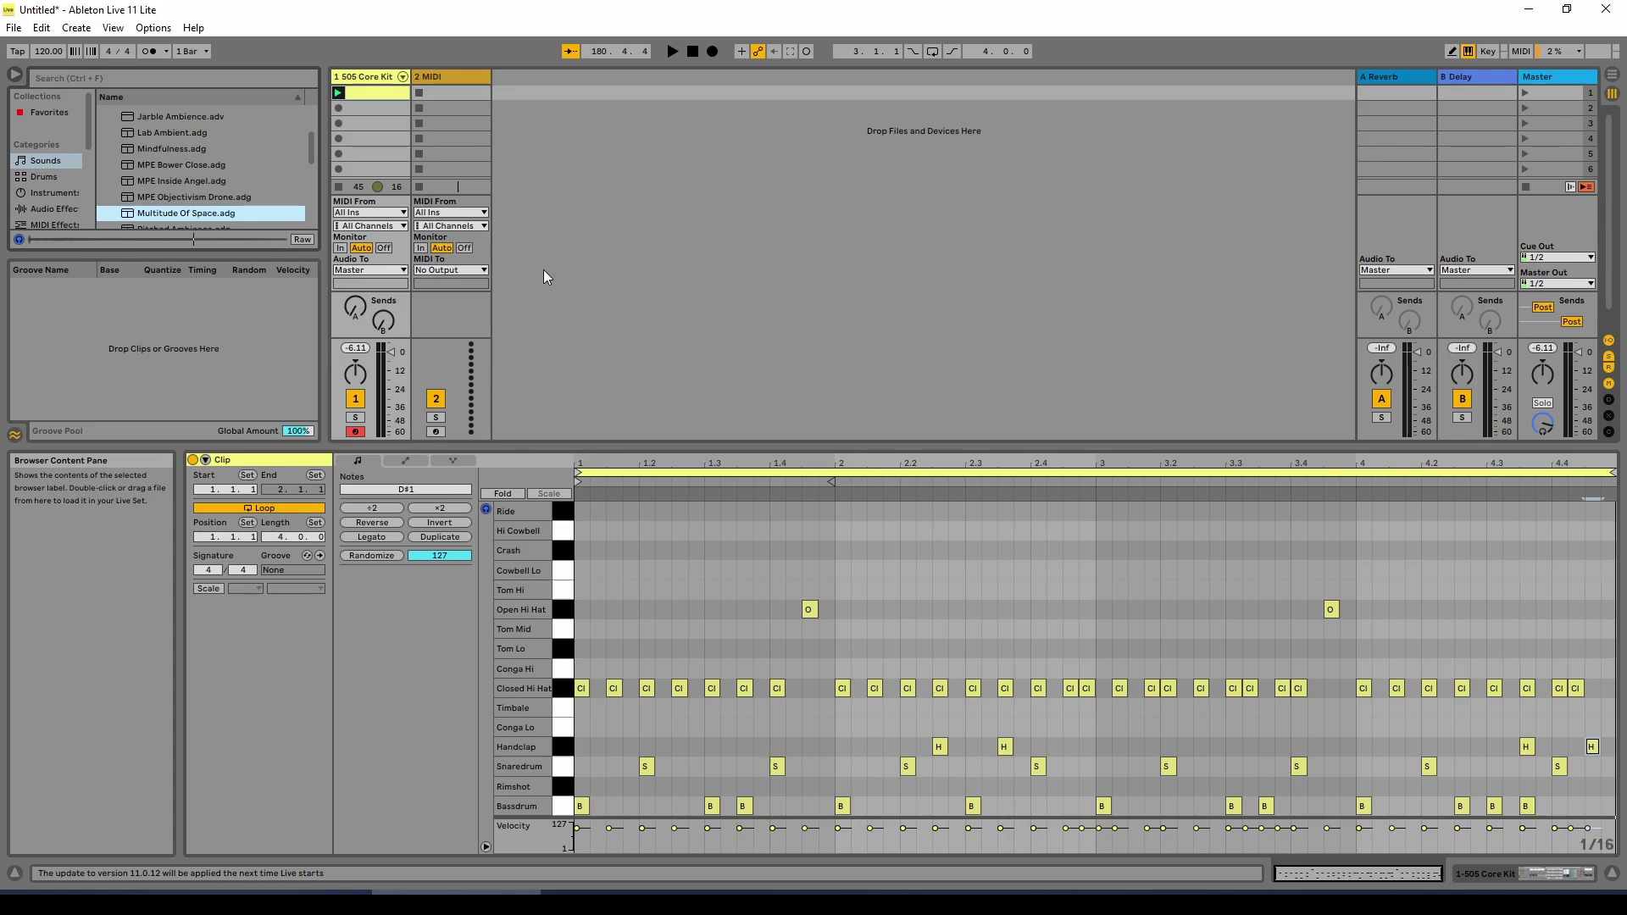
{"action": "left_click", "coordinate": [576, 270]}
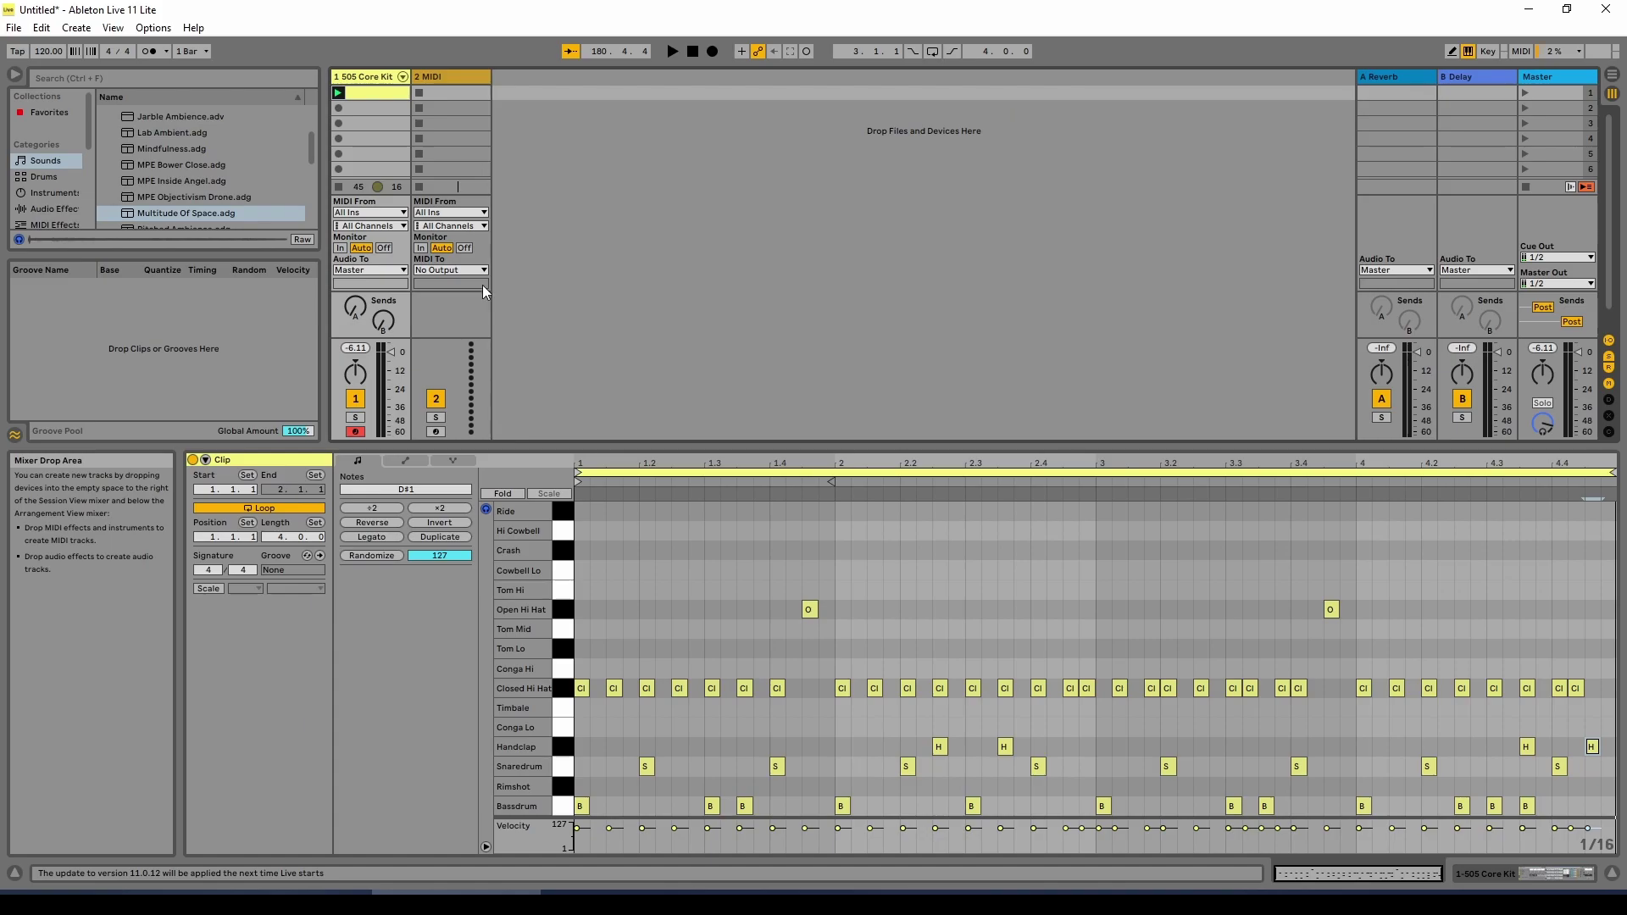
{"action": "left_click", "coordinate": [170, 213]}
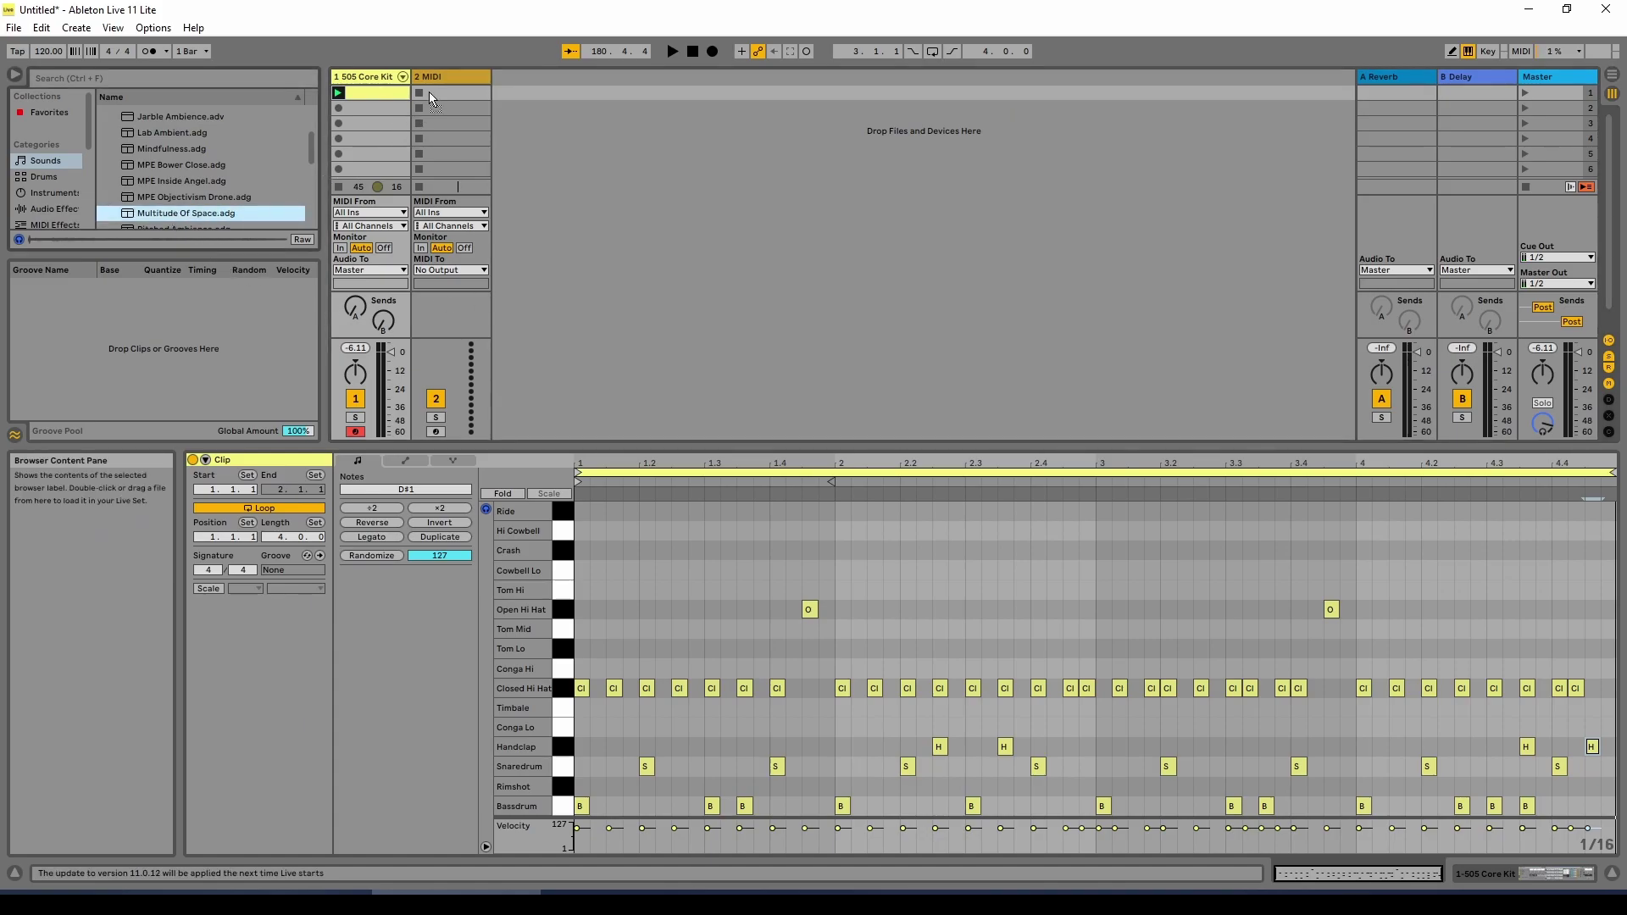
{"action": "left_click_drag", "start_coordinate": [444, 85], "coordinate": [449, 89]}
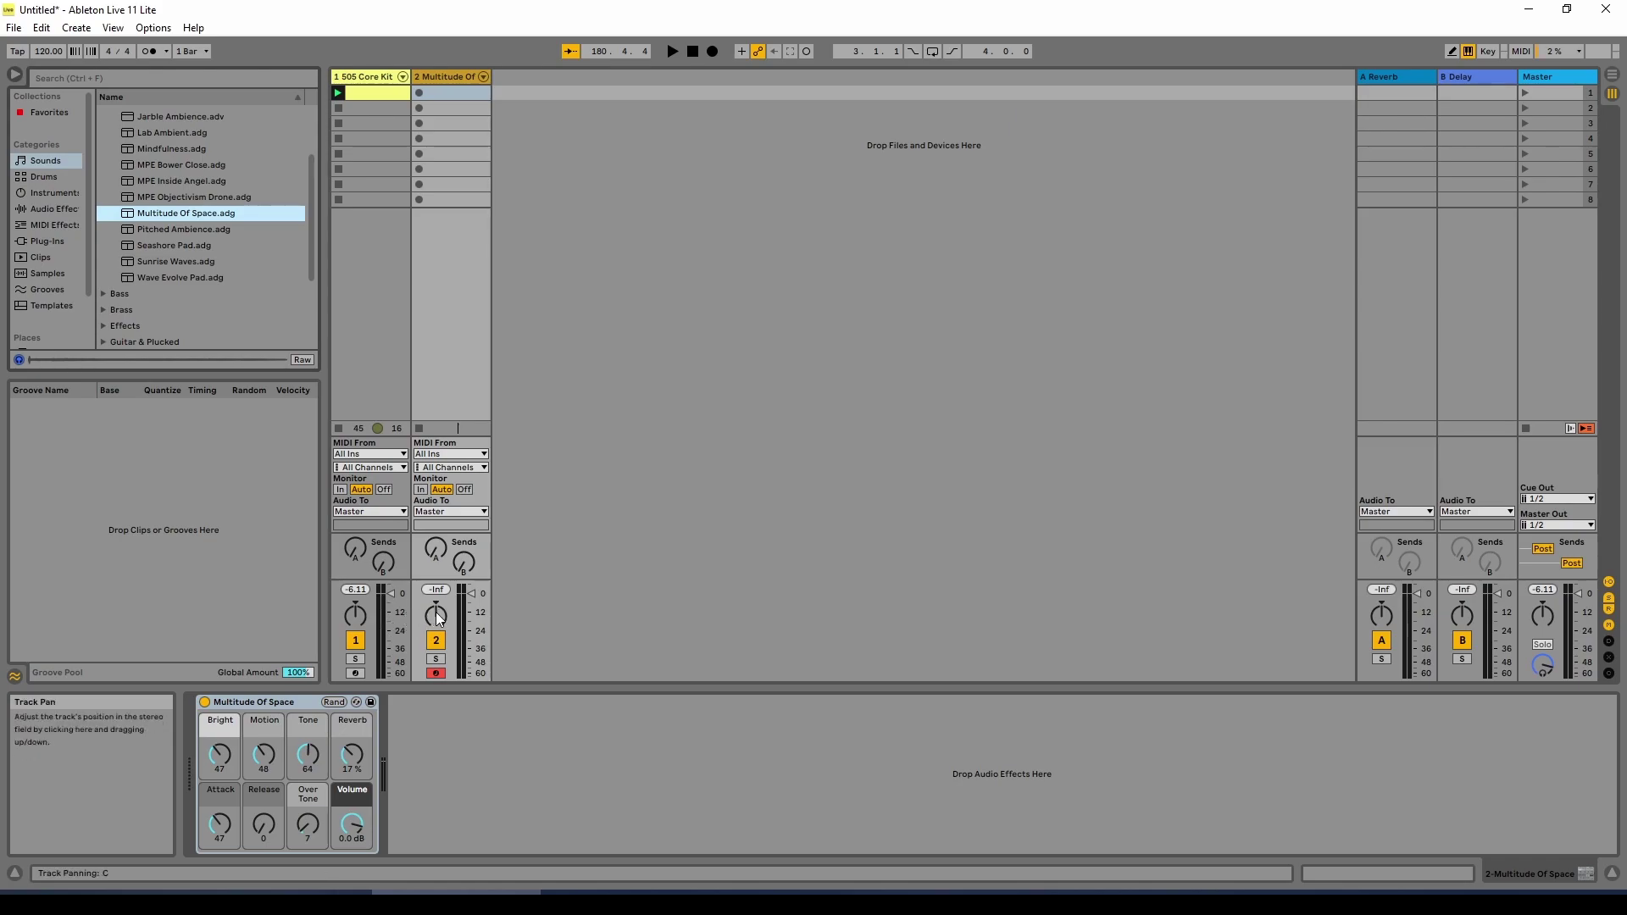
{"action": "left_click_drag", "start_coordinate": [436, 614], "coordinate": [436, 617]}
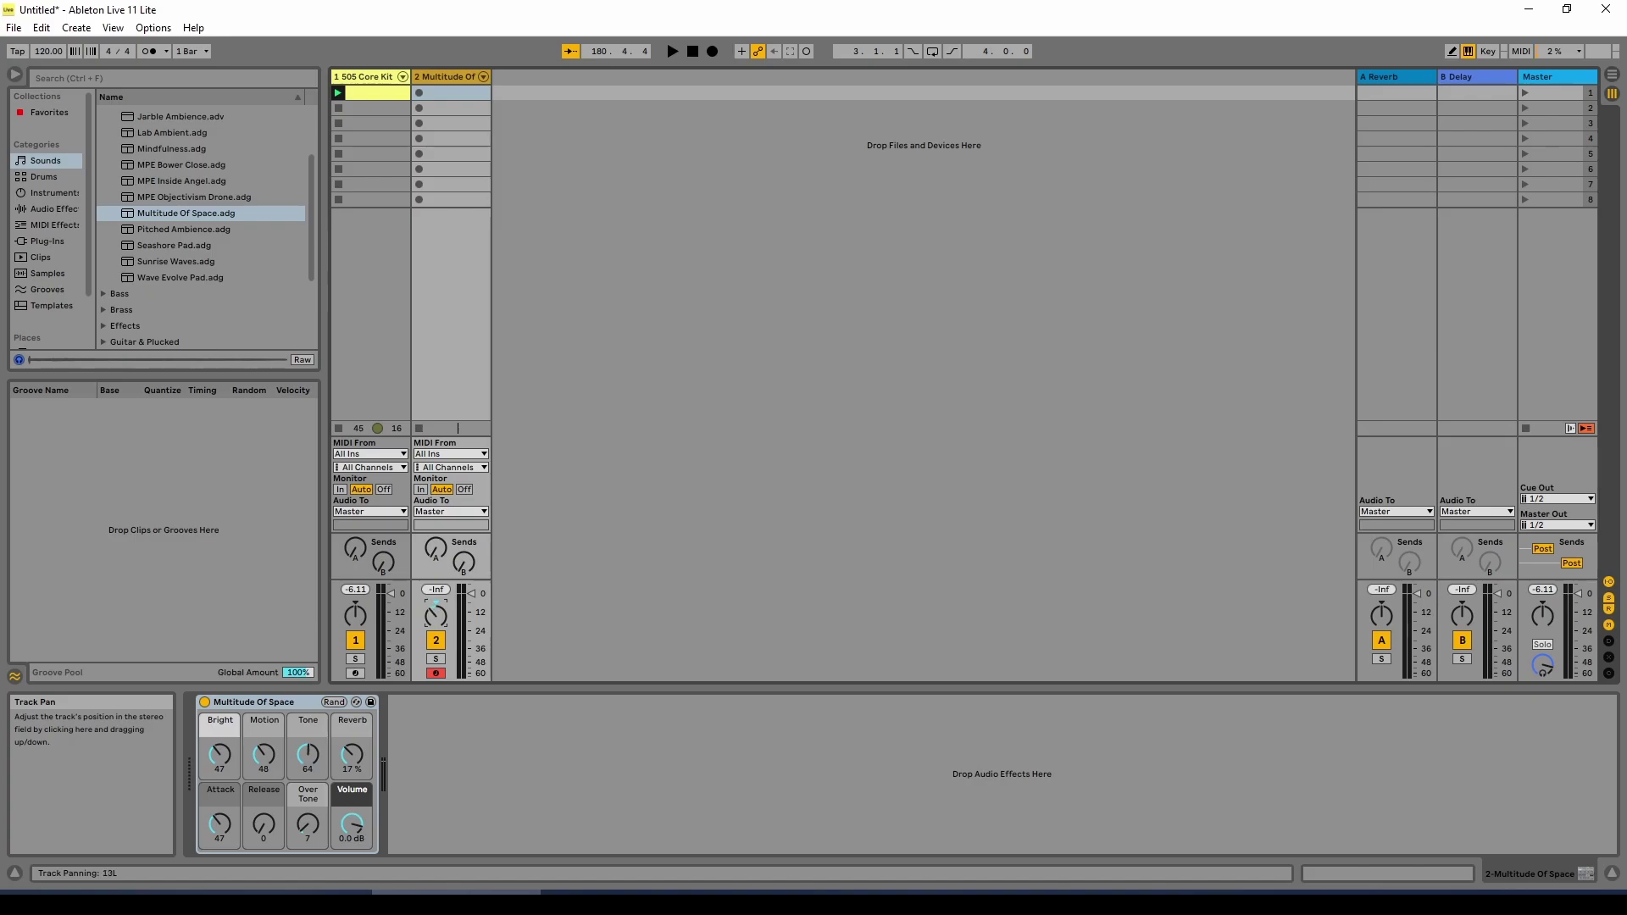
{"action": "left_click_drag", "start_coordinate": [435, 617], "coordinate": [435, 620]}
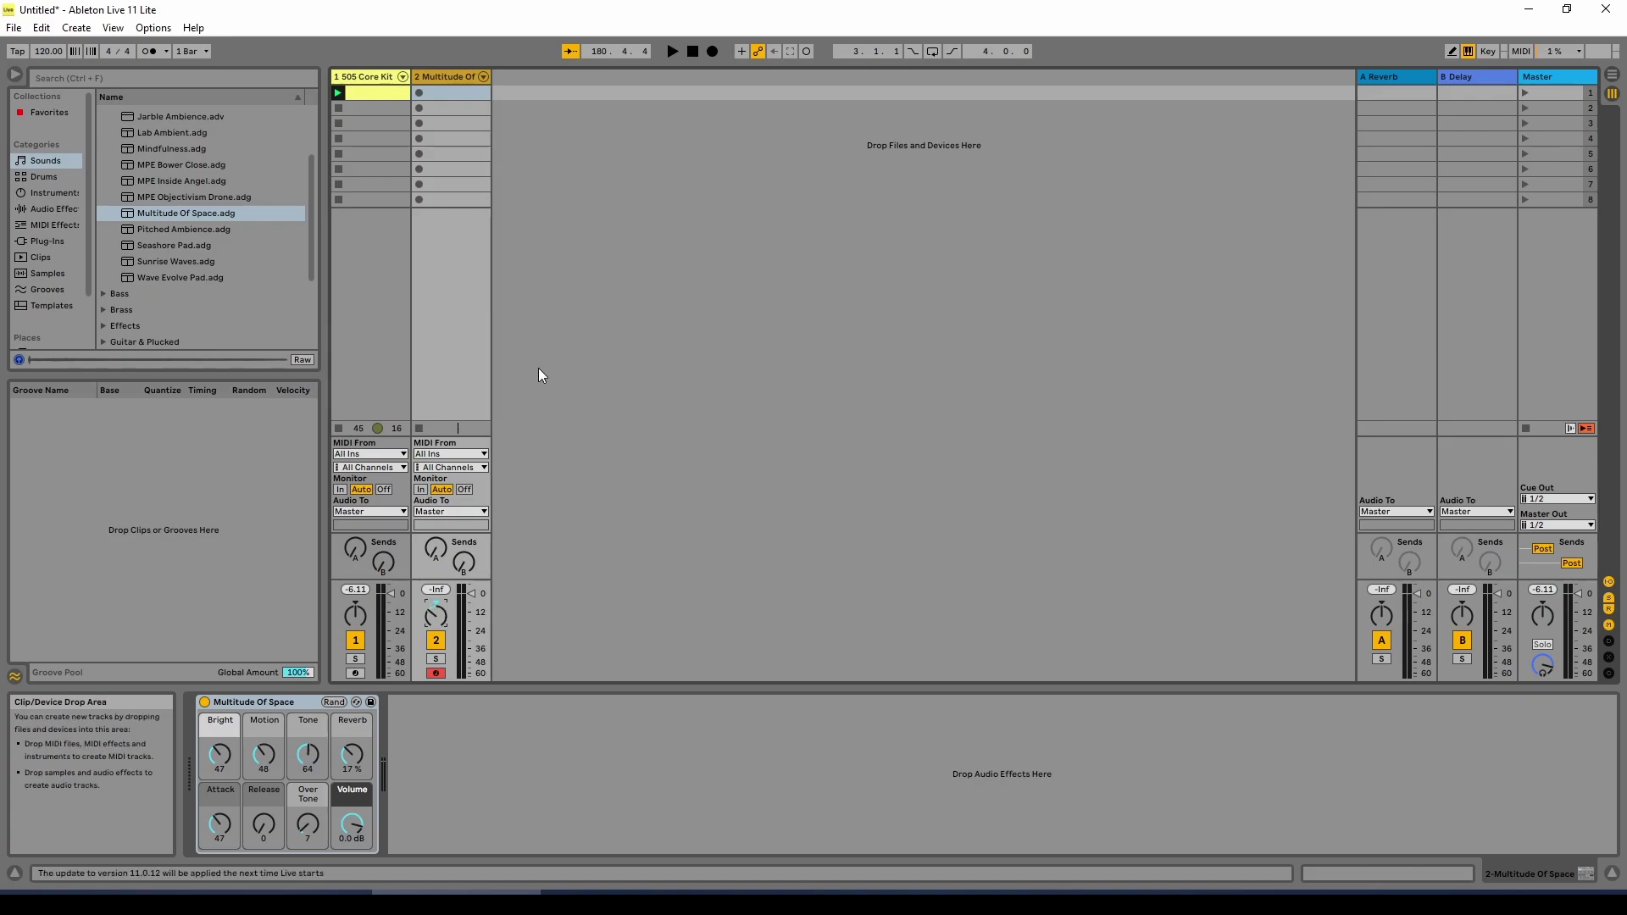
Create a clip in the first slot of the Multitude Of Space track with a four-bar loop and the C Major scale enabled.
{"action": "double_click", "coordinate": [444, 93]}
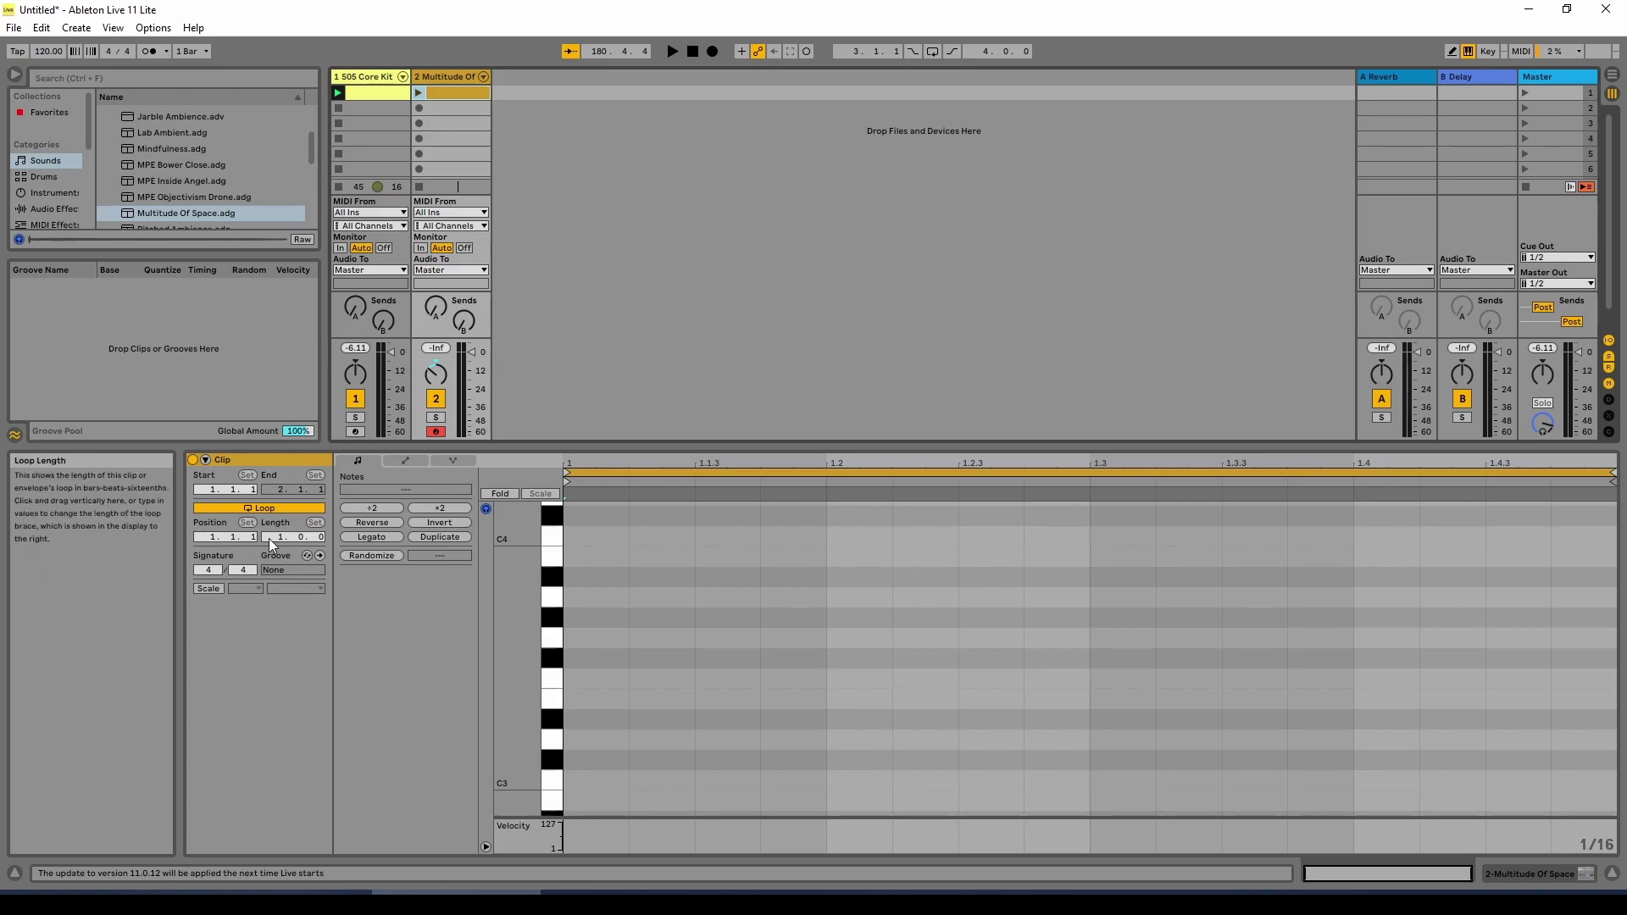
{"action": "left_click_drag", "start_coordinate": [272, 537], "coordinate": [271, 508]}
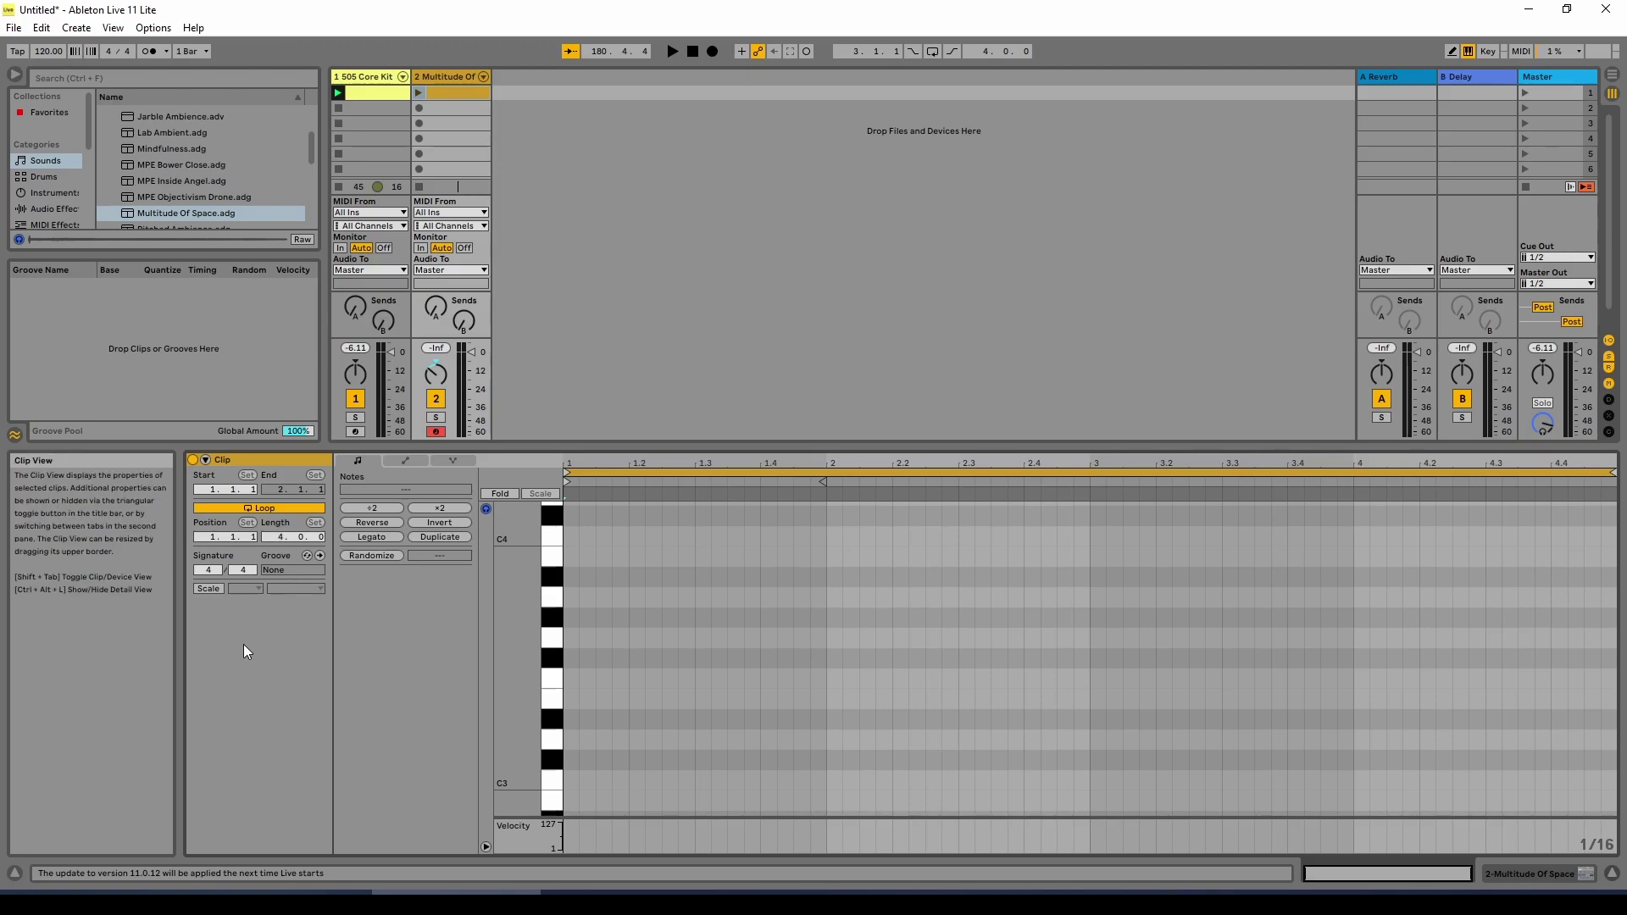
{"action": "left_click", "coordinate": [212, 586]}
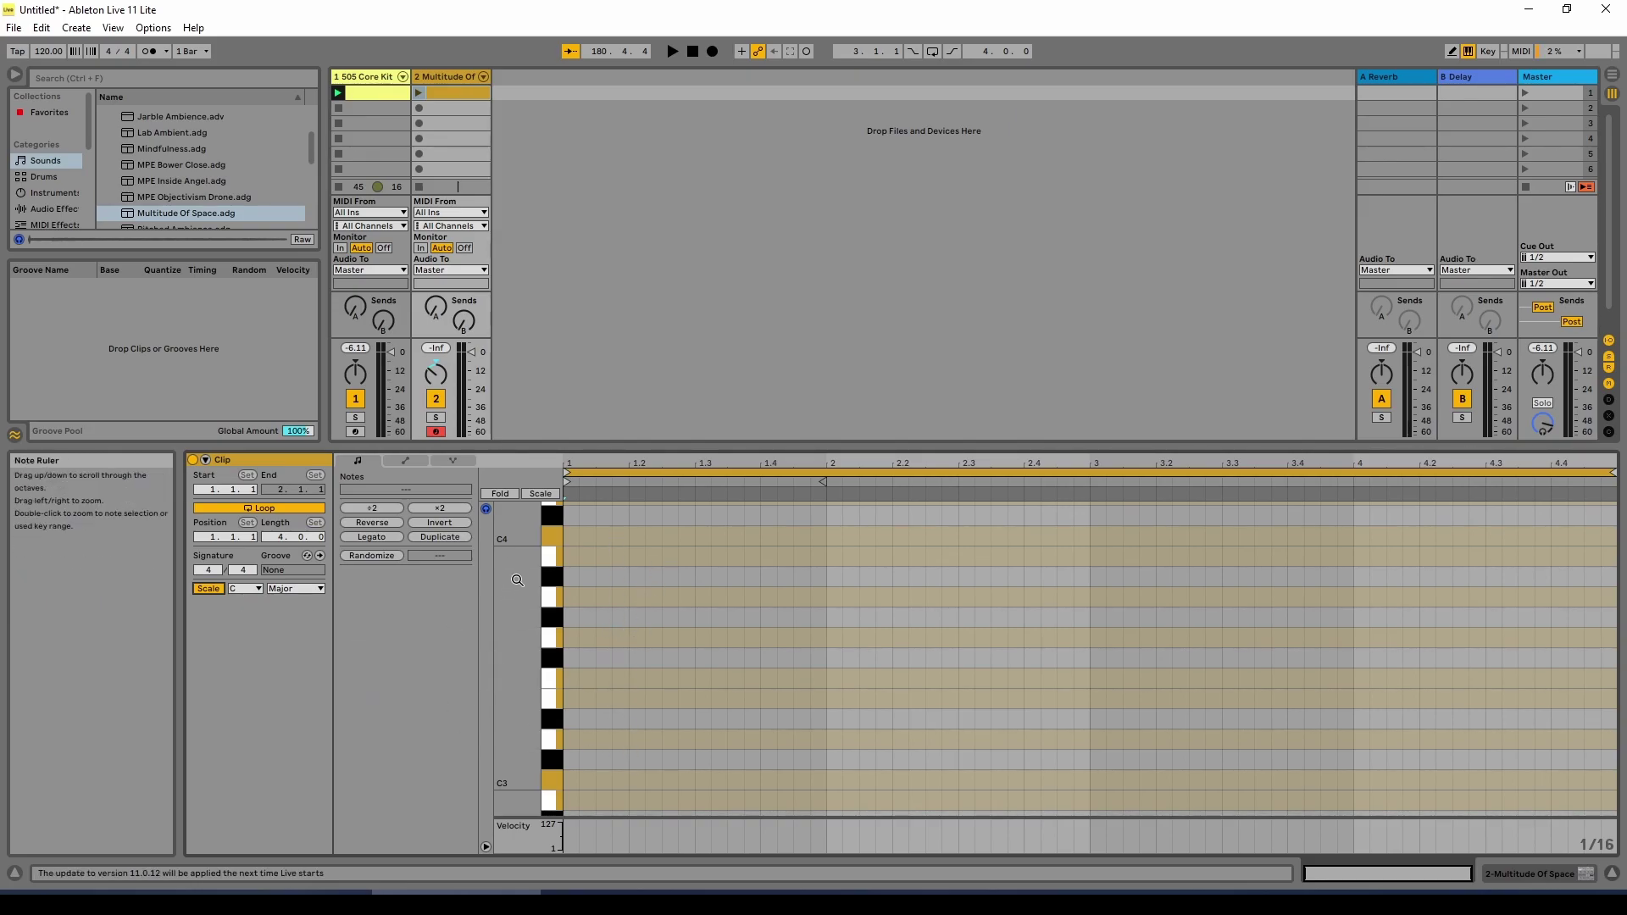
Audition the Multitude Of Space sound on the piano roll keys from B3 down into the lower octave.
{"action": "left_click", "coordinate": [546, 556]}
{"action": "left_click_drag", "start_coordinate": [546, 556], "coordinate": [553, 741]}
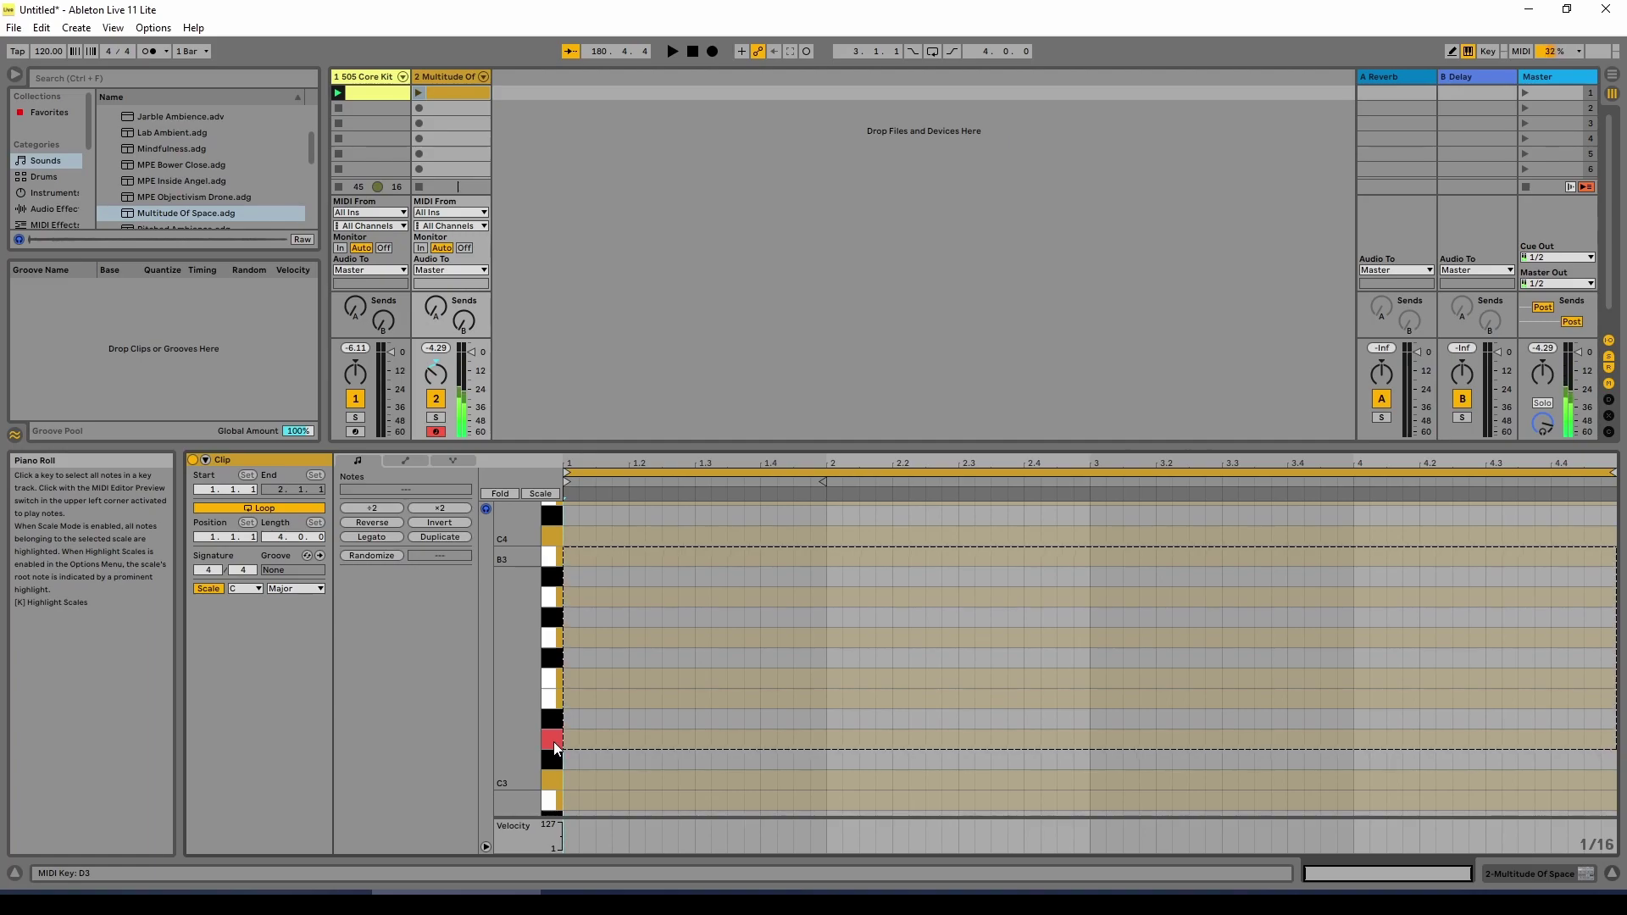
{"action": "scroll", "coordinate": [552, 741], "scroll_direction": "down", "scroll_amount": 3}
{"action": "left_click", "coordinate": [549, 805]}
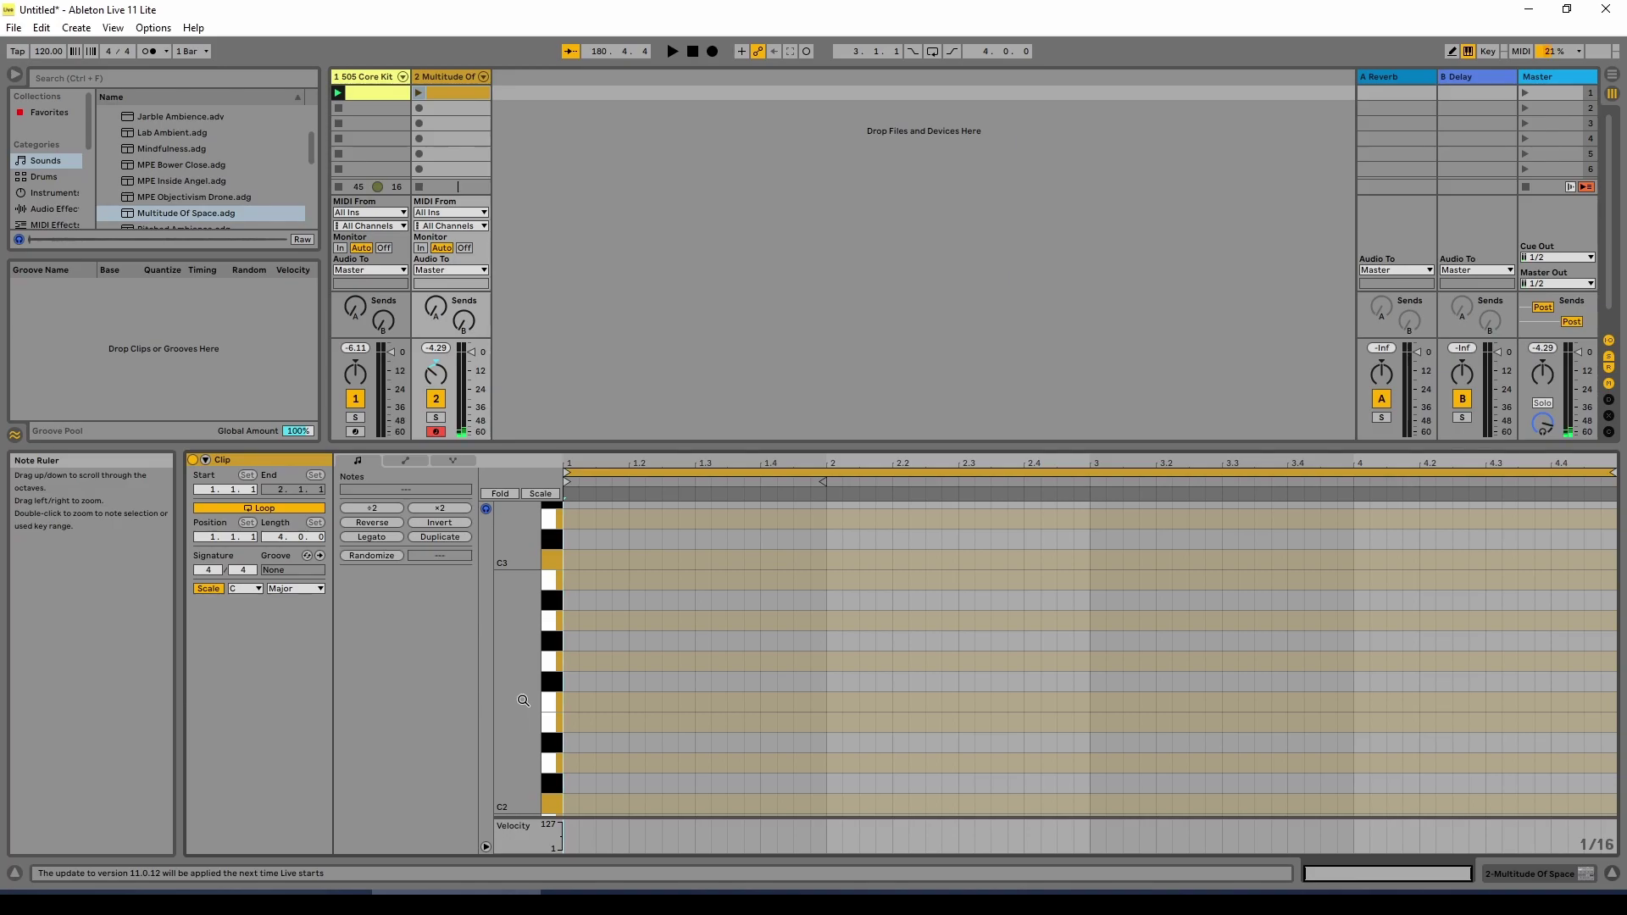
Write three rising one-beat notes: C3 at 1.1.1, E3 at 1.2.1 and G3 at 1.3.1.
{"action": "scroll", "coordinate": [523, 701], "scroll_direction": "up", "scroll_amount": 3}
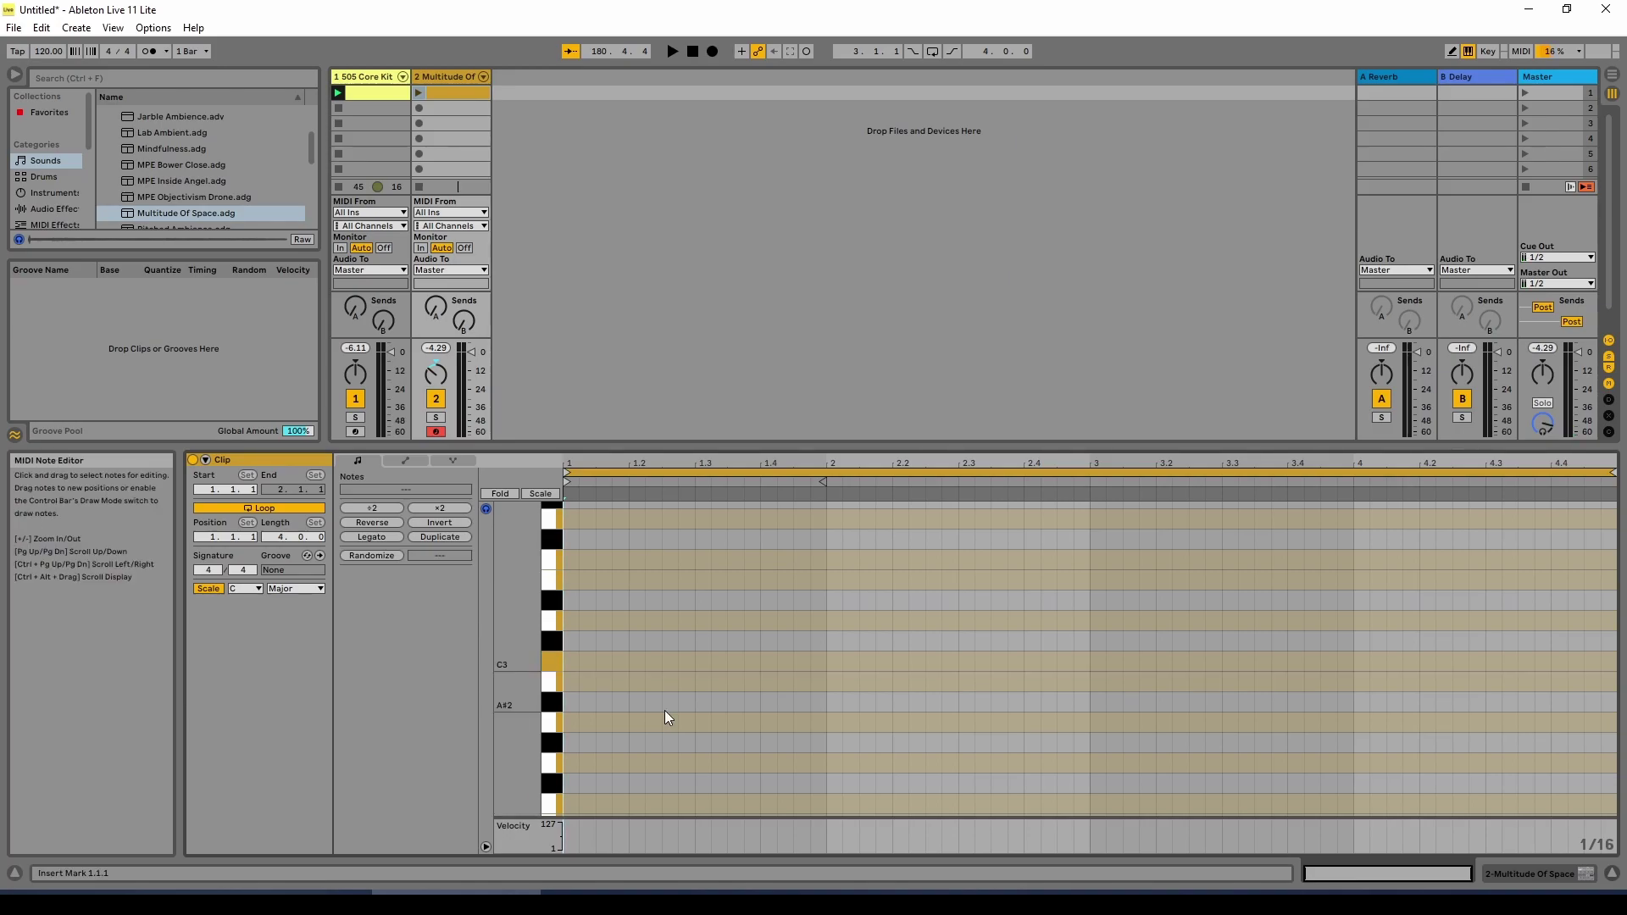
{"action": "double_click", "coordinate": [573, 664]}
{"action": "left_click_drag", "start_coordinate": [577, 665], "coordinate": [627, 667]}
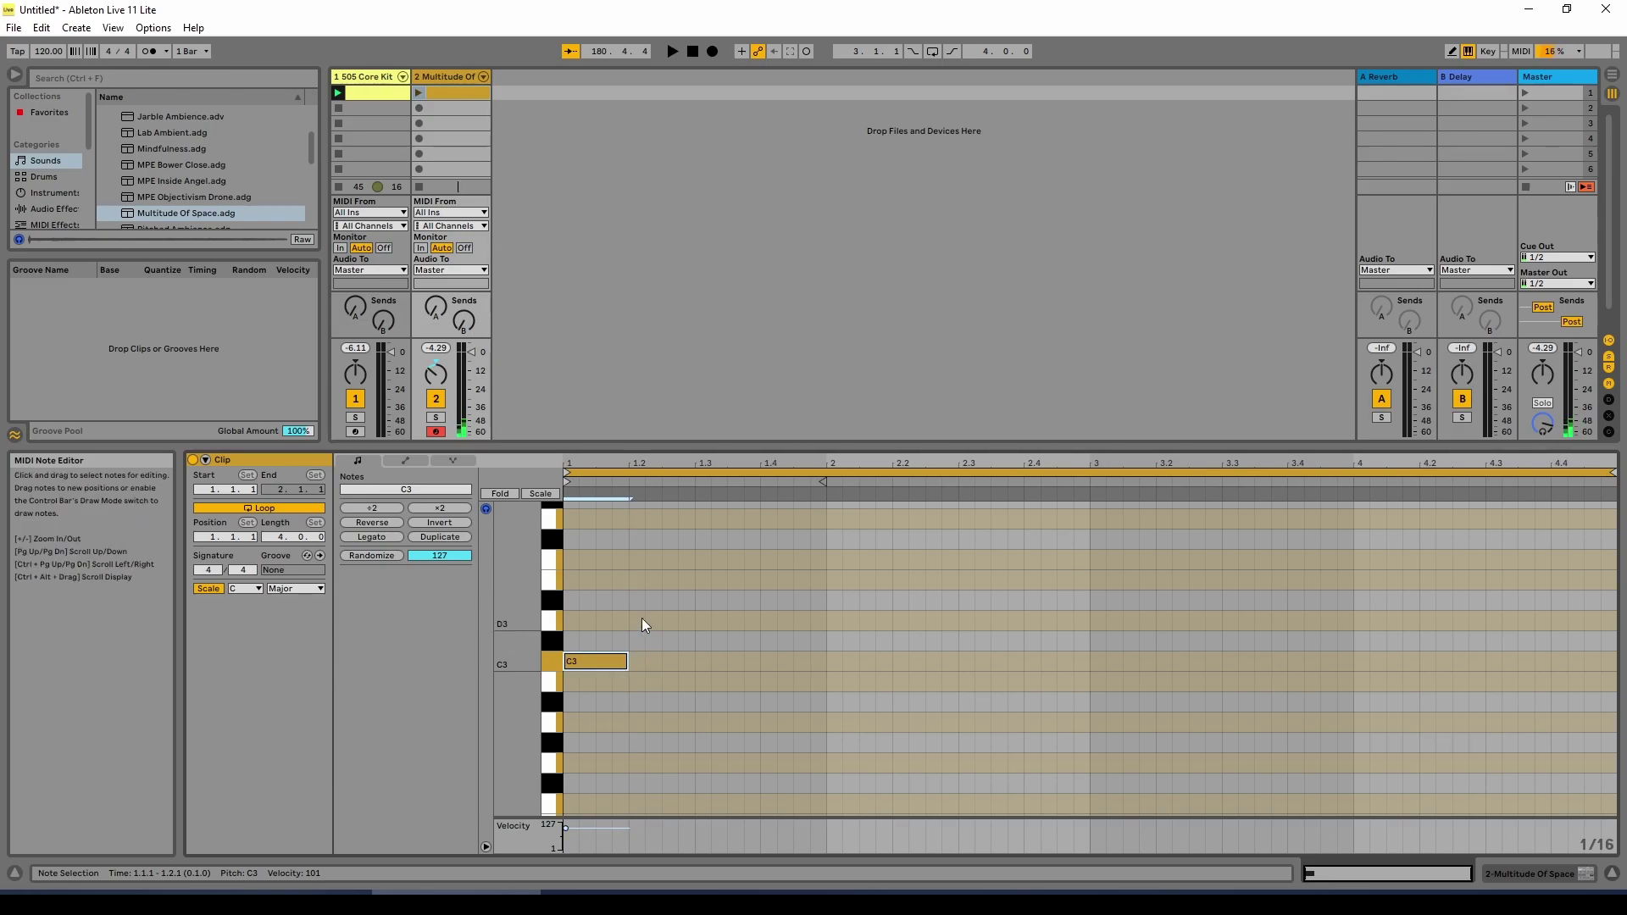
{"action": "double_click", "coordinate": [639, 581]}
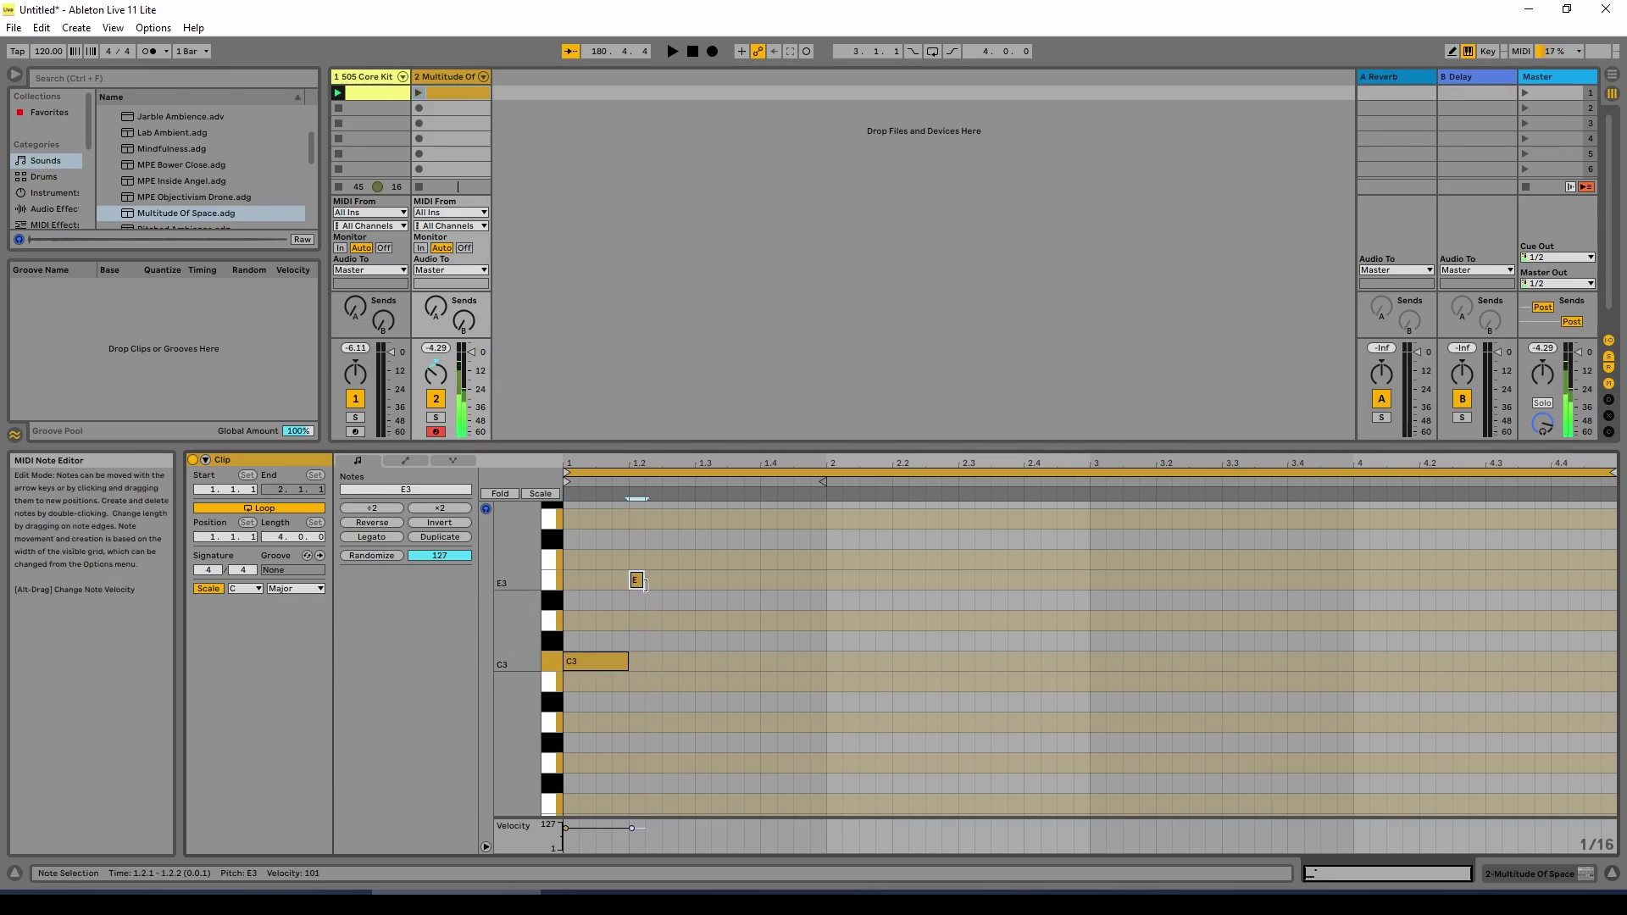
{"action": "left_click_drag", "start_coordinate": [652, 584], "coordinate": [695, 584]}
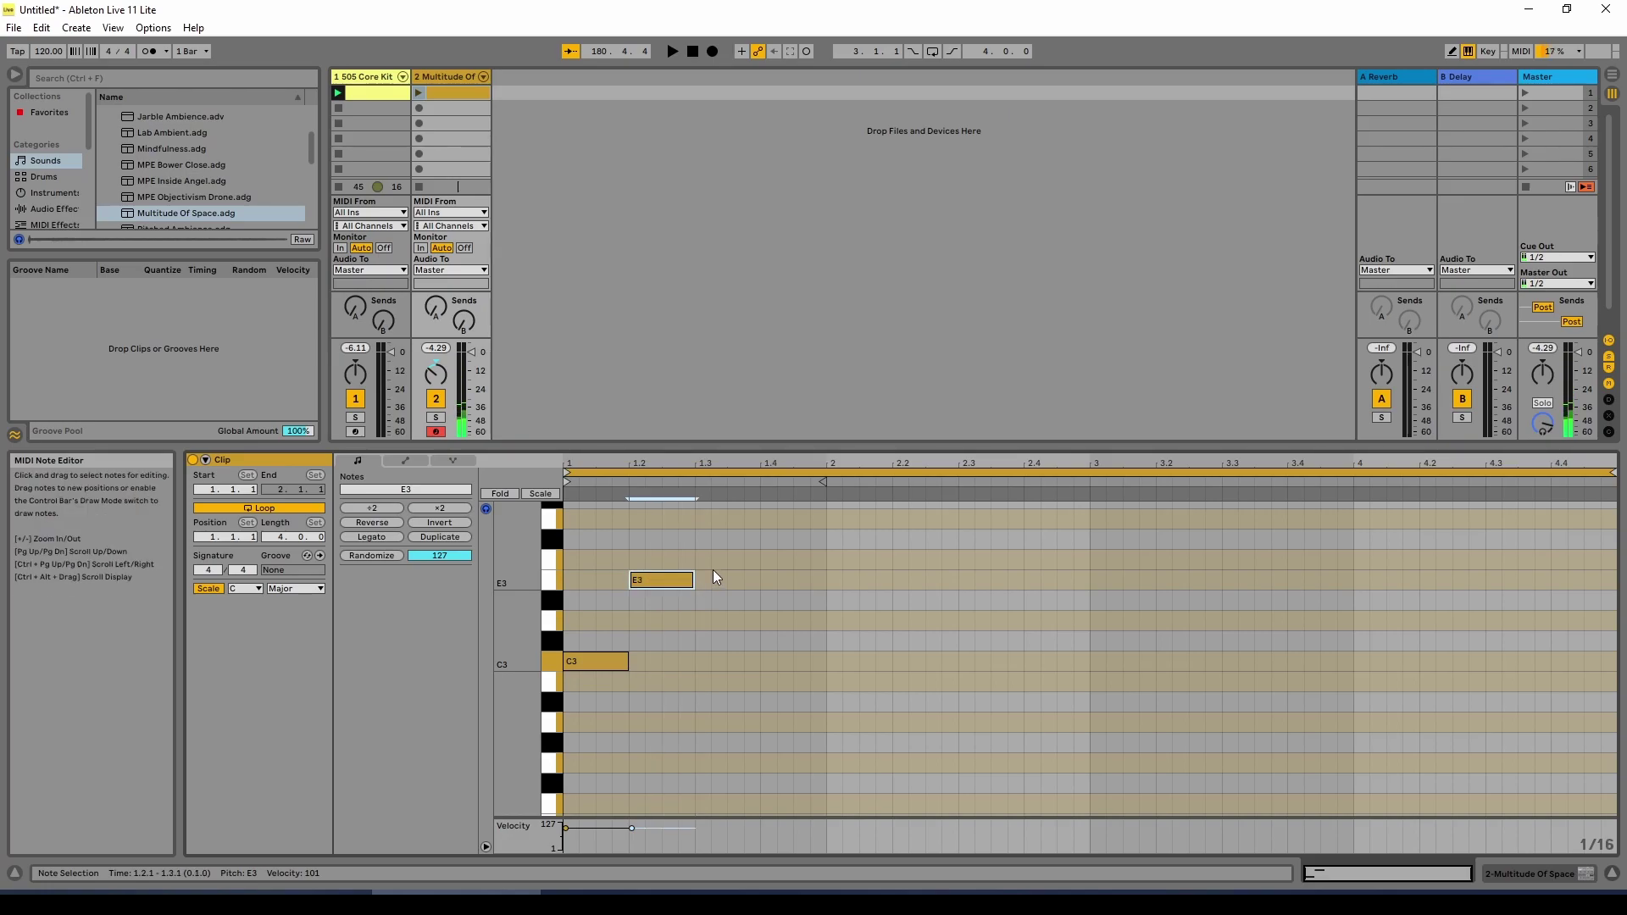
{"action": "double_click", "coordinate": [702, 521]}
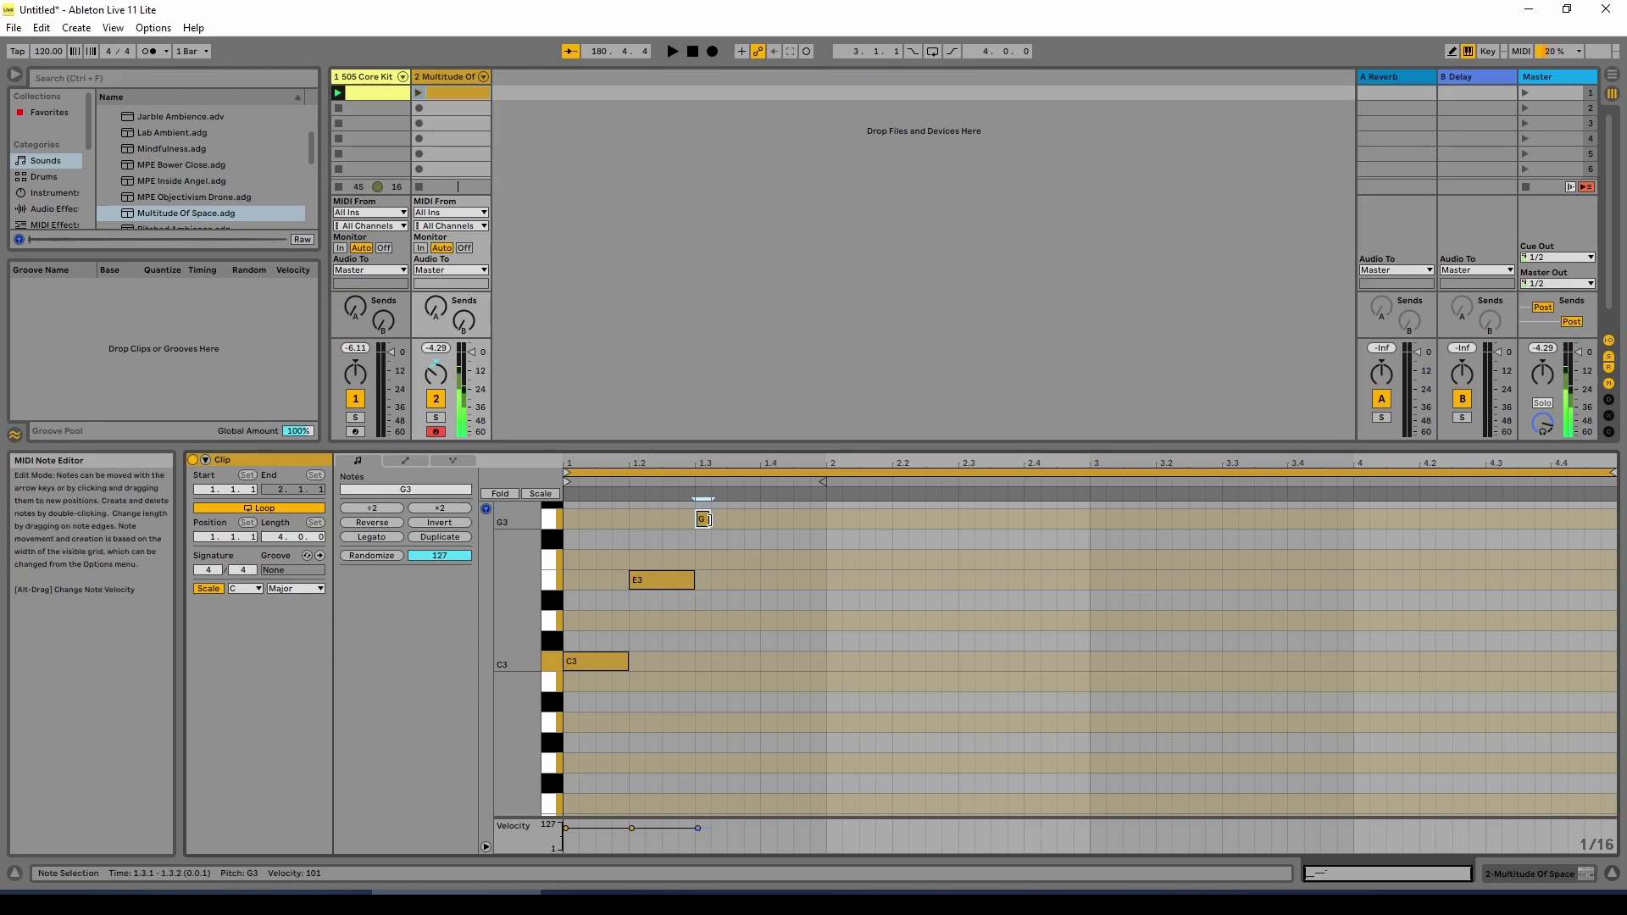
{"action": "left_click_drag", "start_coordinate": [711, 518], "coordinate": [756, 522]}
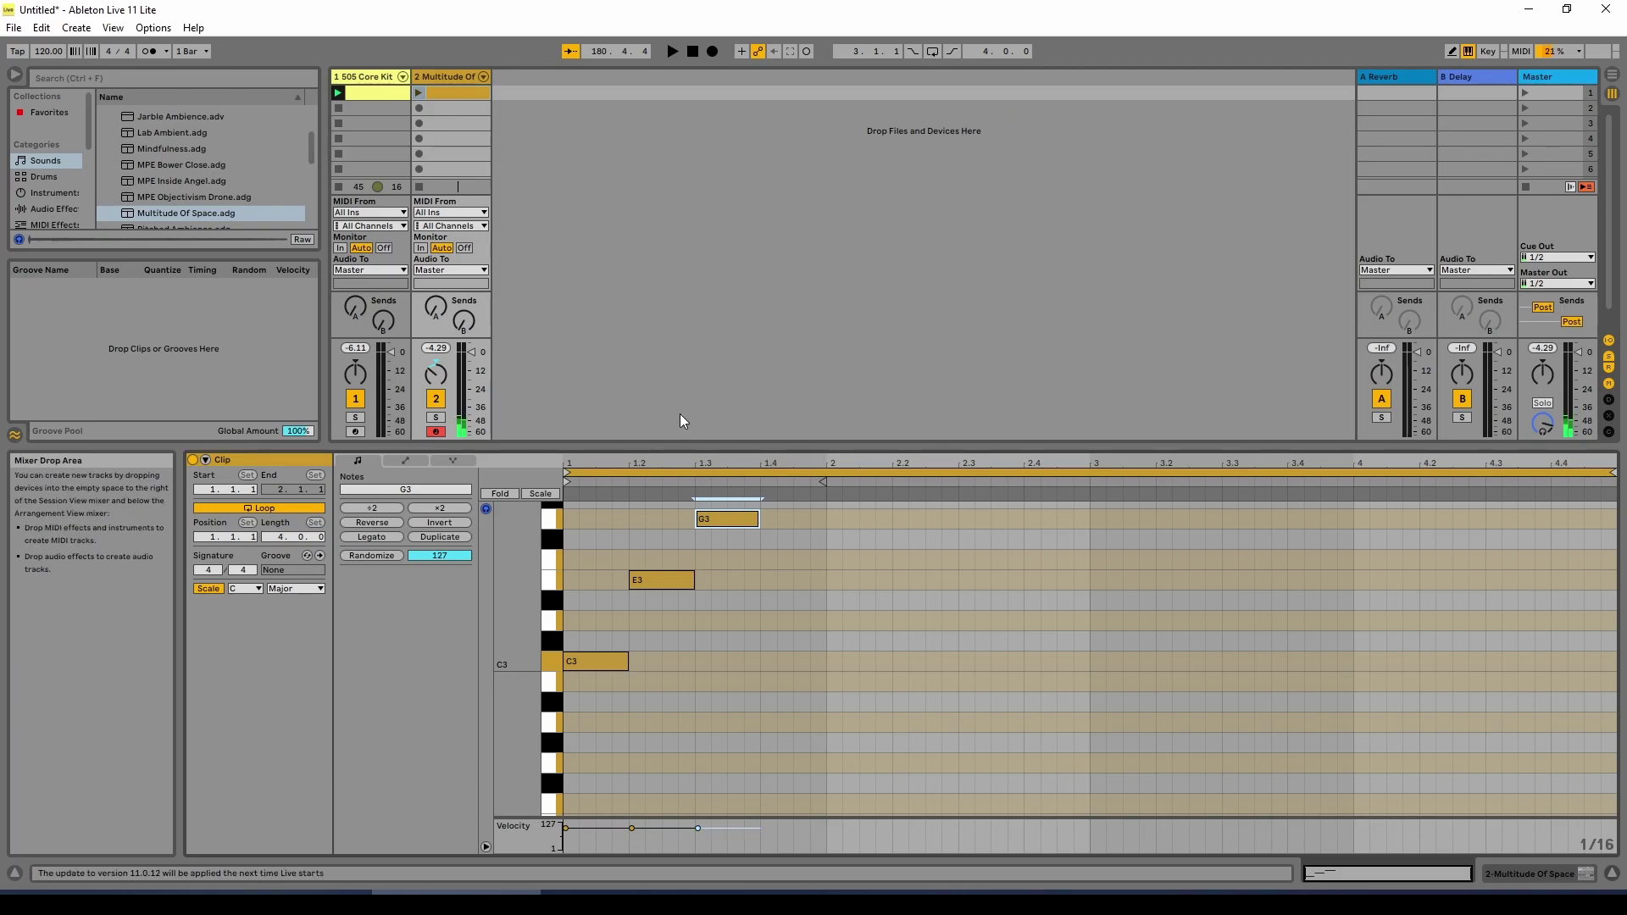
Play the melody clip alone with the drum clip stopped, and extend the G3 note in bar 1 to two beats.
{"action": "left_click", "coordinate": [422, 94]}
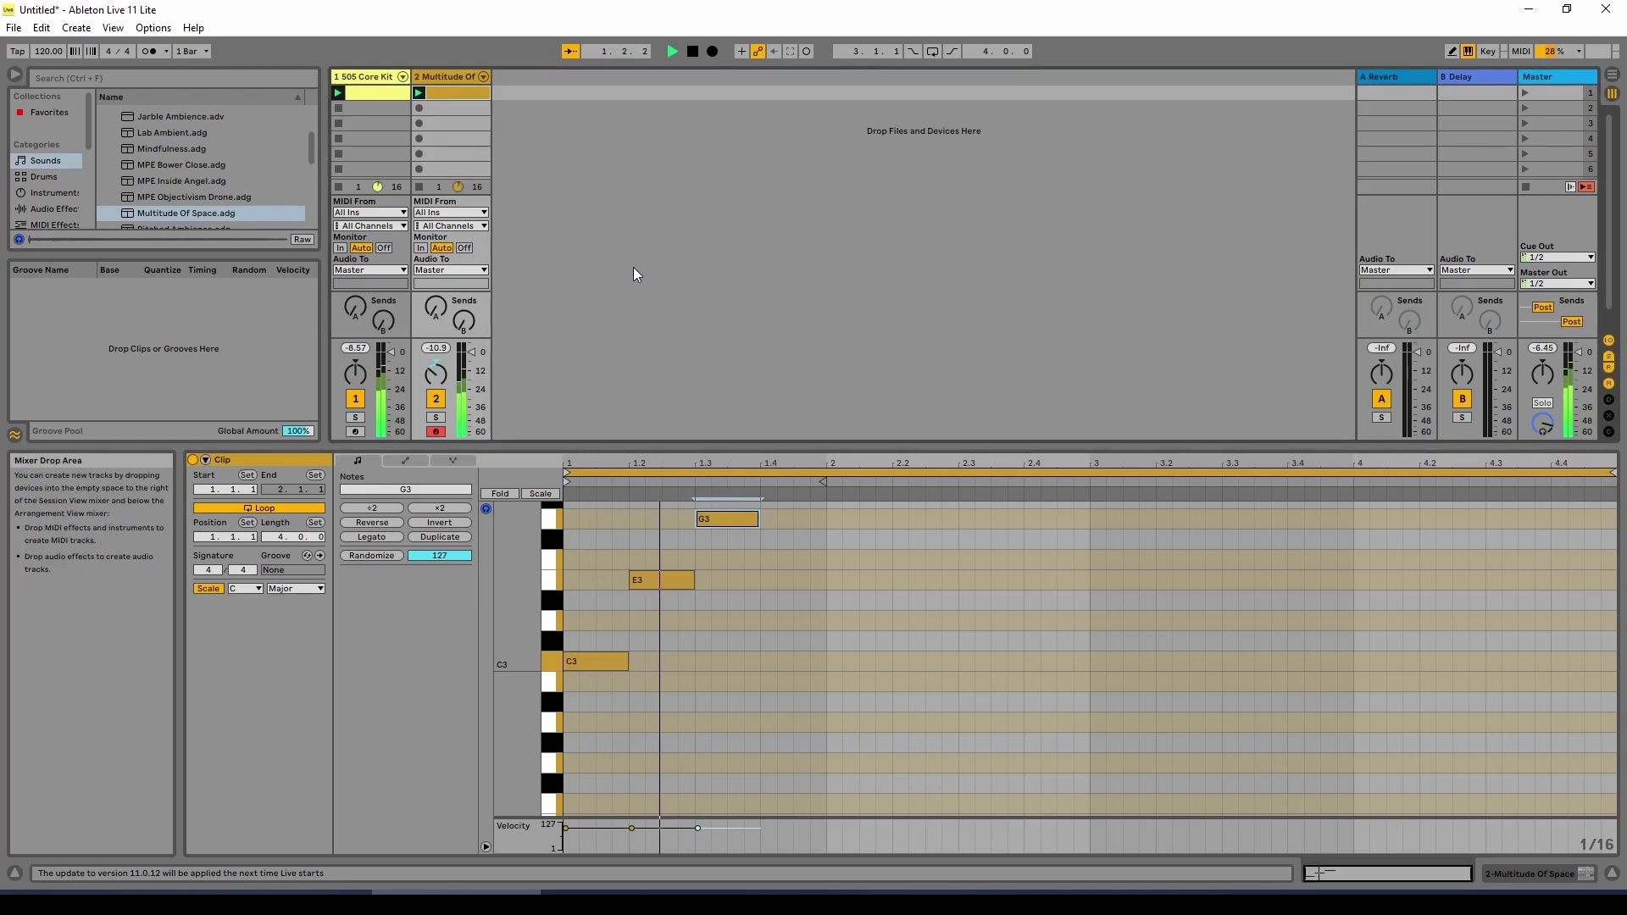
{"action": "left_click", "coordinate": [339, 187]}
{"action": "left_click", "coordinate": [759, 520]}
{"action": "left_click_drag", "start_coordinate": [759, 520], "coordinate": [822, 522]}
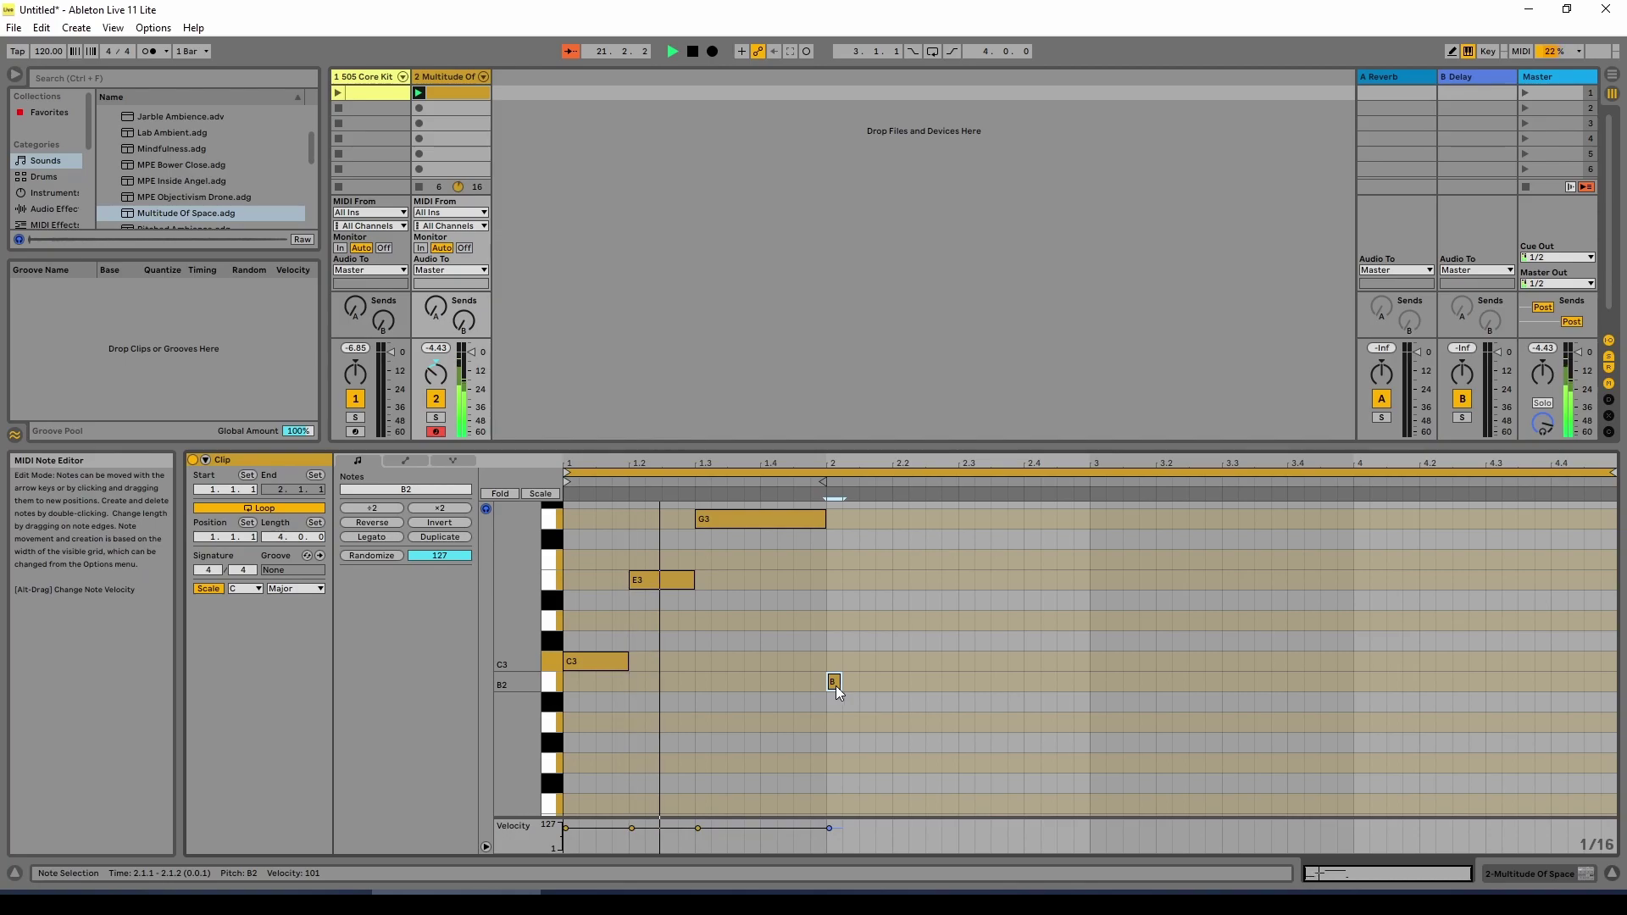
Fill bar 2 of the melody with one-beat B2 at 2.1.1, one-beat D3 at 2.2.1 and two-beat G3 at 2.3.1.
{"action": "double_click", "coordinate": [835, 684]}
{"action": "left_click_drag", "start_coordinate": [835, 684], "coordinate": [884, 692]}
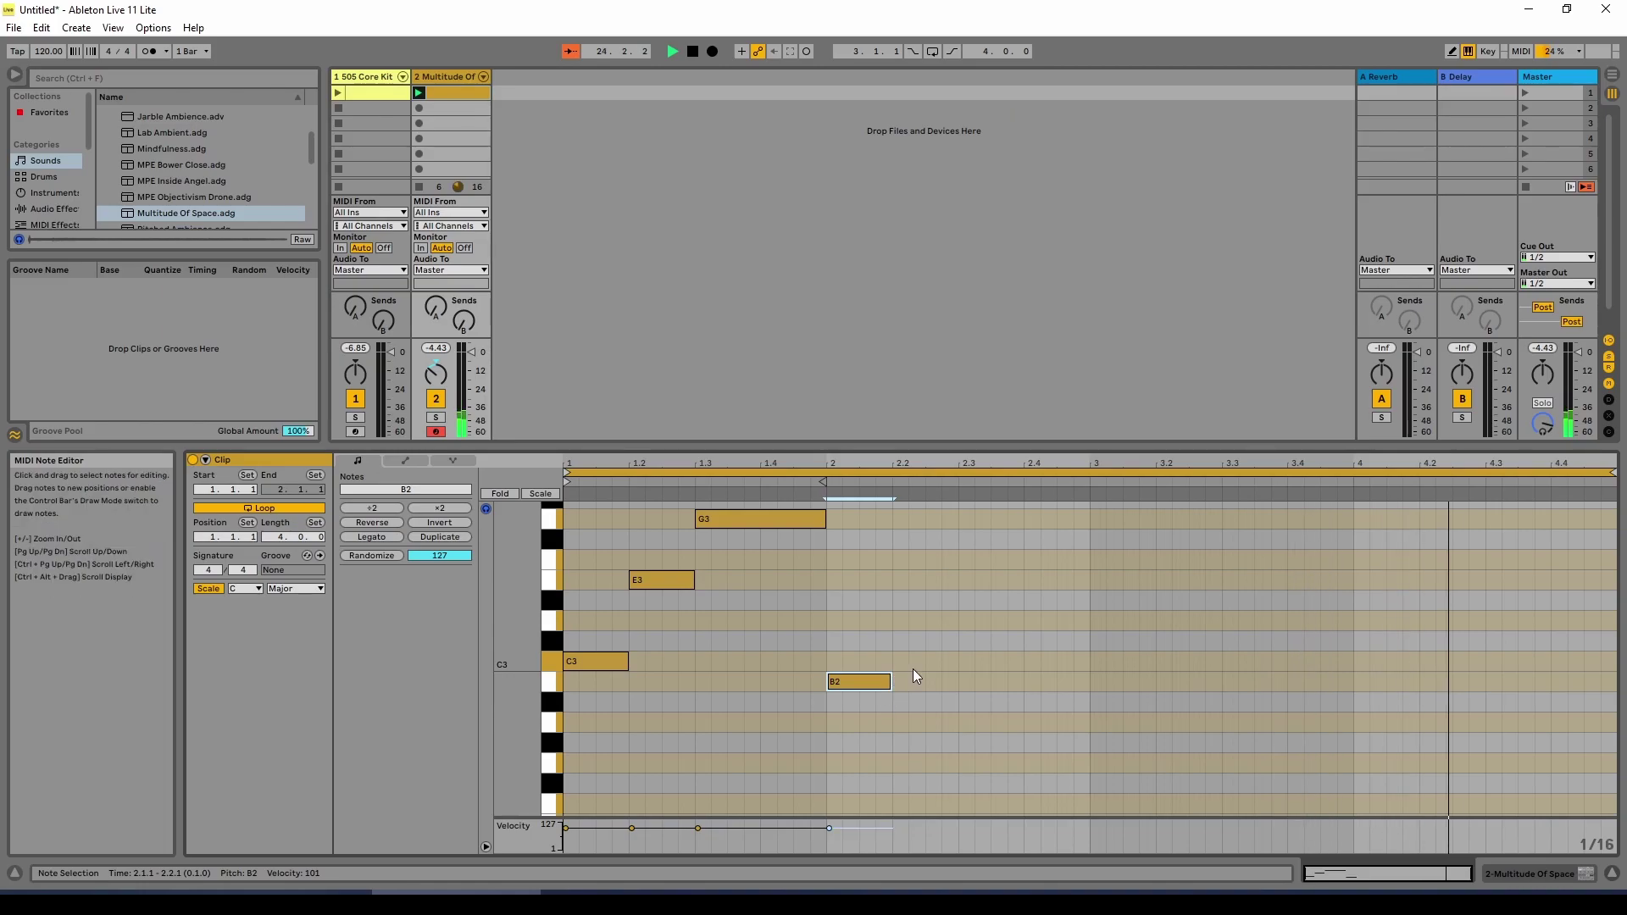
{"action": "double_click", "coordinate": [901, 622]}
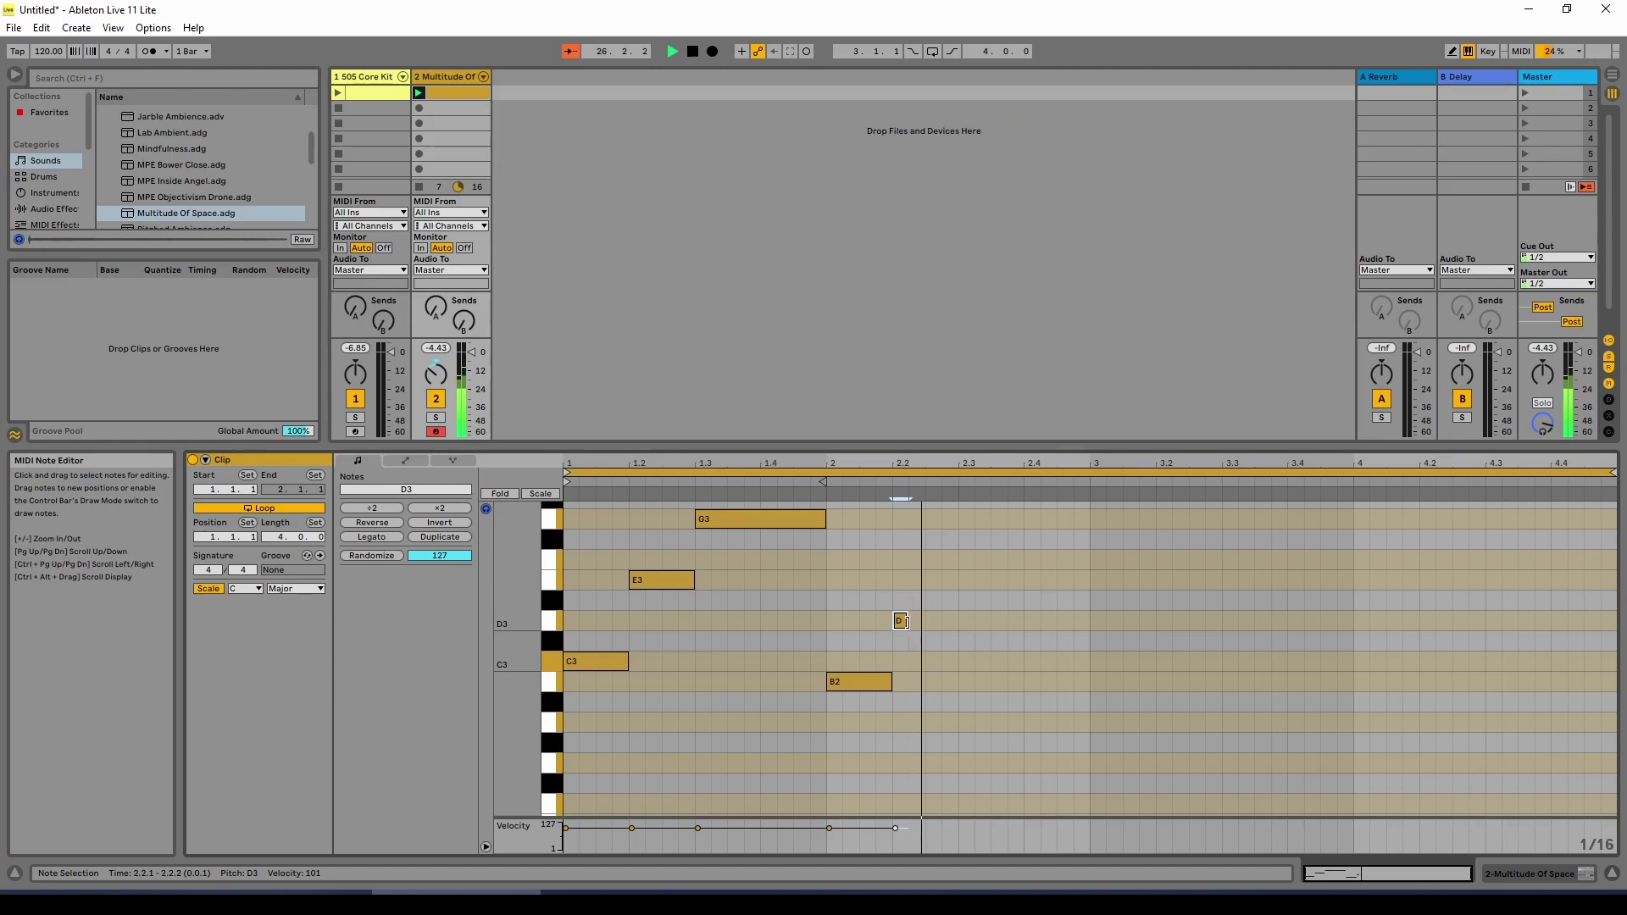
{"action": "left_click_drag", "start_coordinate": [908, 622], "coordinate": [959, 622]}
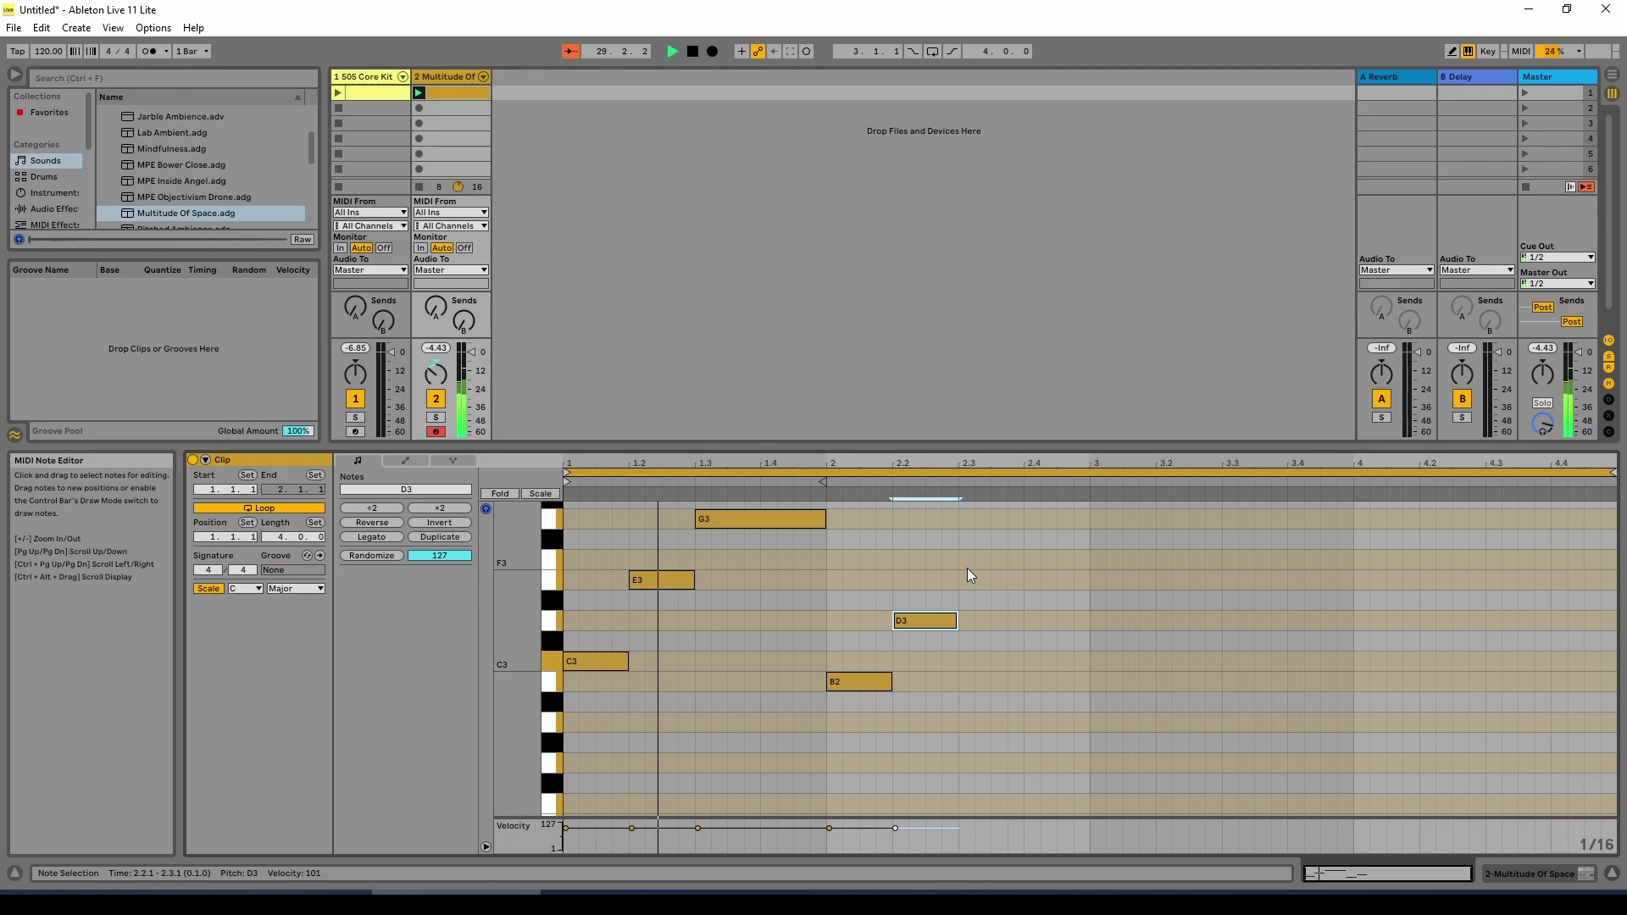
{"action": "left_click", "coordinate": [965, 524]}
{"action": "double_click", "coordinate": [968, 521]}
{"action": "left_click_drag", "start_coordinate": [974, 521], "coordinate": [1090, 528]}
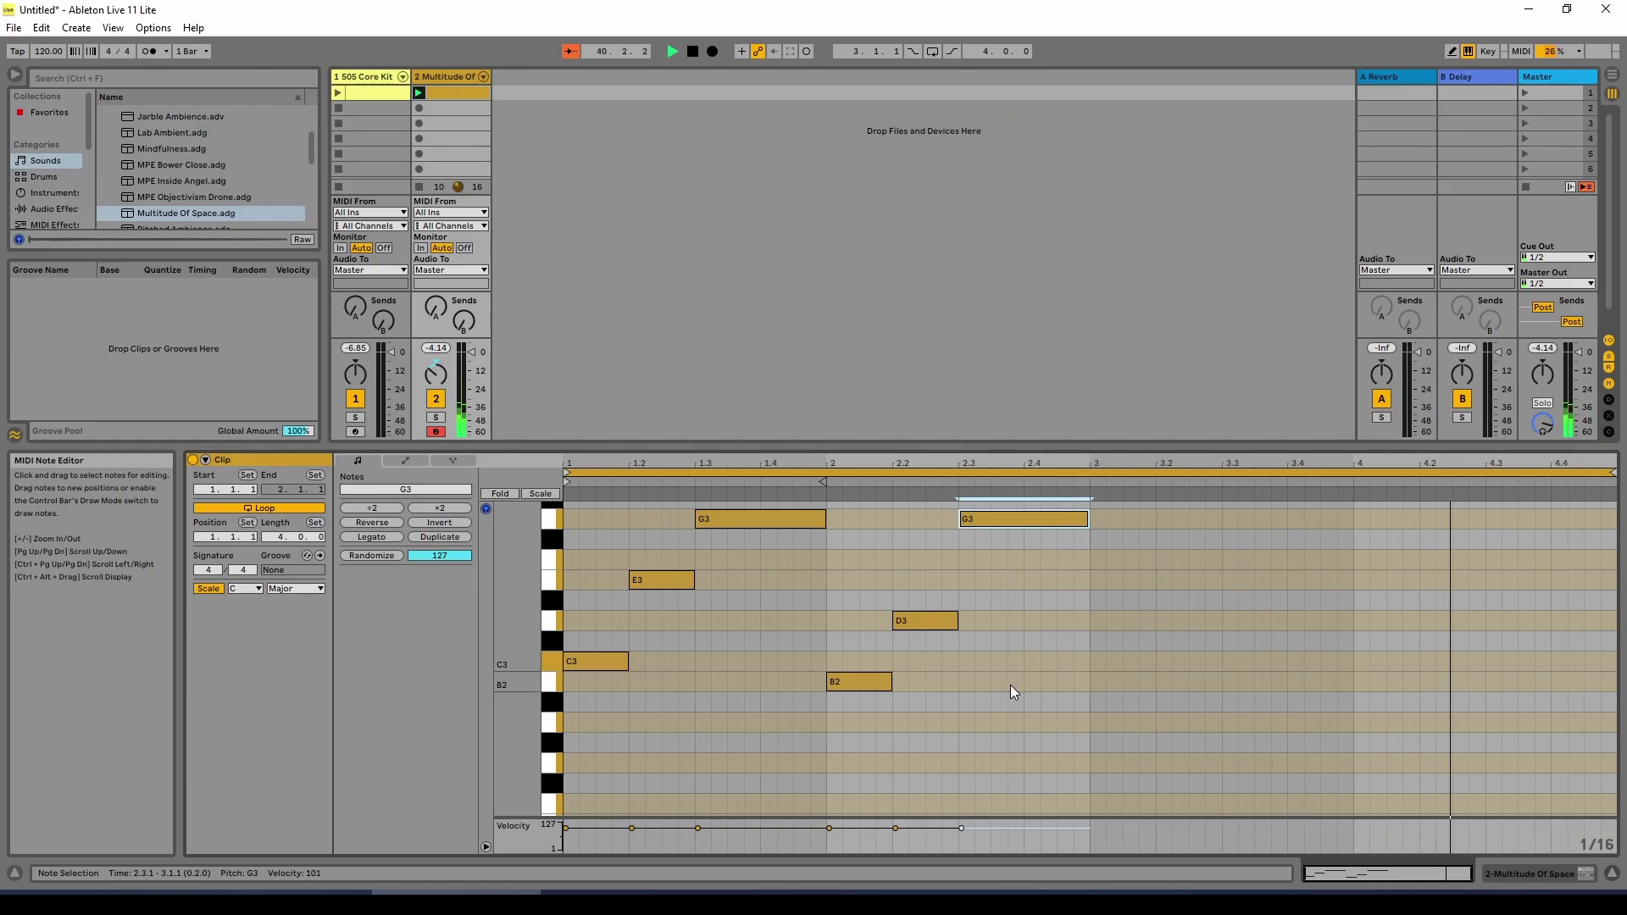
Fill bar 3 of the melody with one-beat A2 at 3.1.1, two-beat C3 at 3.2.1 and one-beat E3 at 3.4.1.
{"action": "double_click", "coordinate": [1096, 724]}
{"action": "left_click_drag", "start_coordinate": [1104, 725], "coordinate": [1156, 726]}
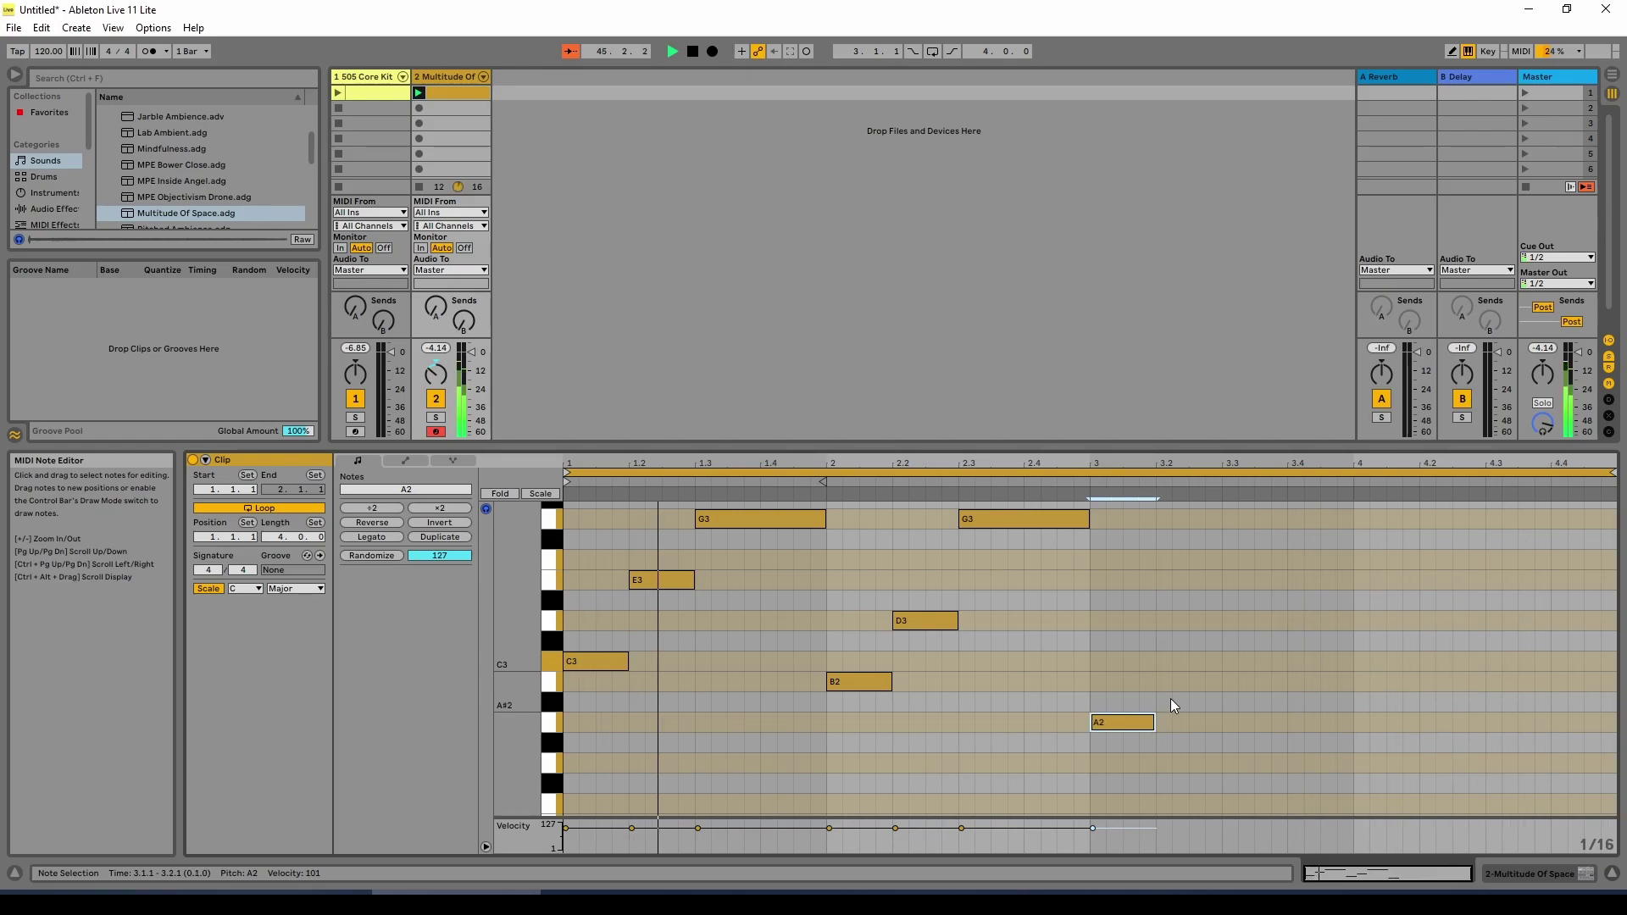
{"action": "double_click", "coordinate": [1163, 662]}
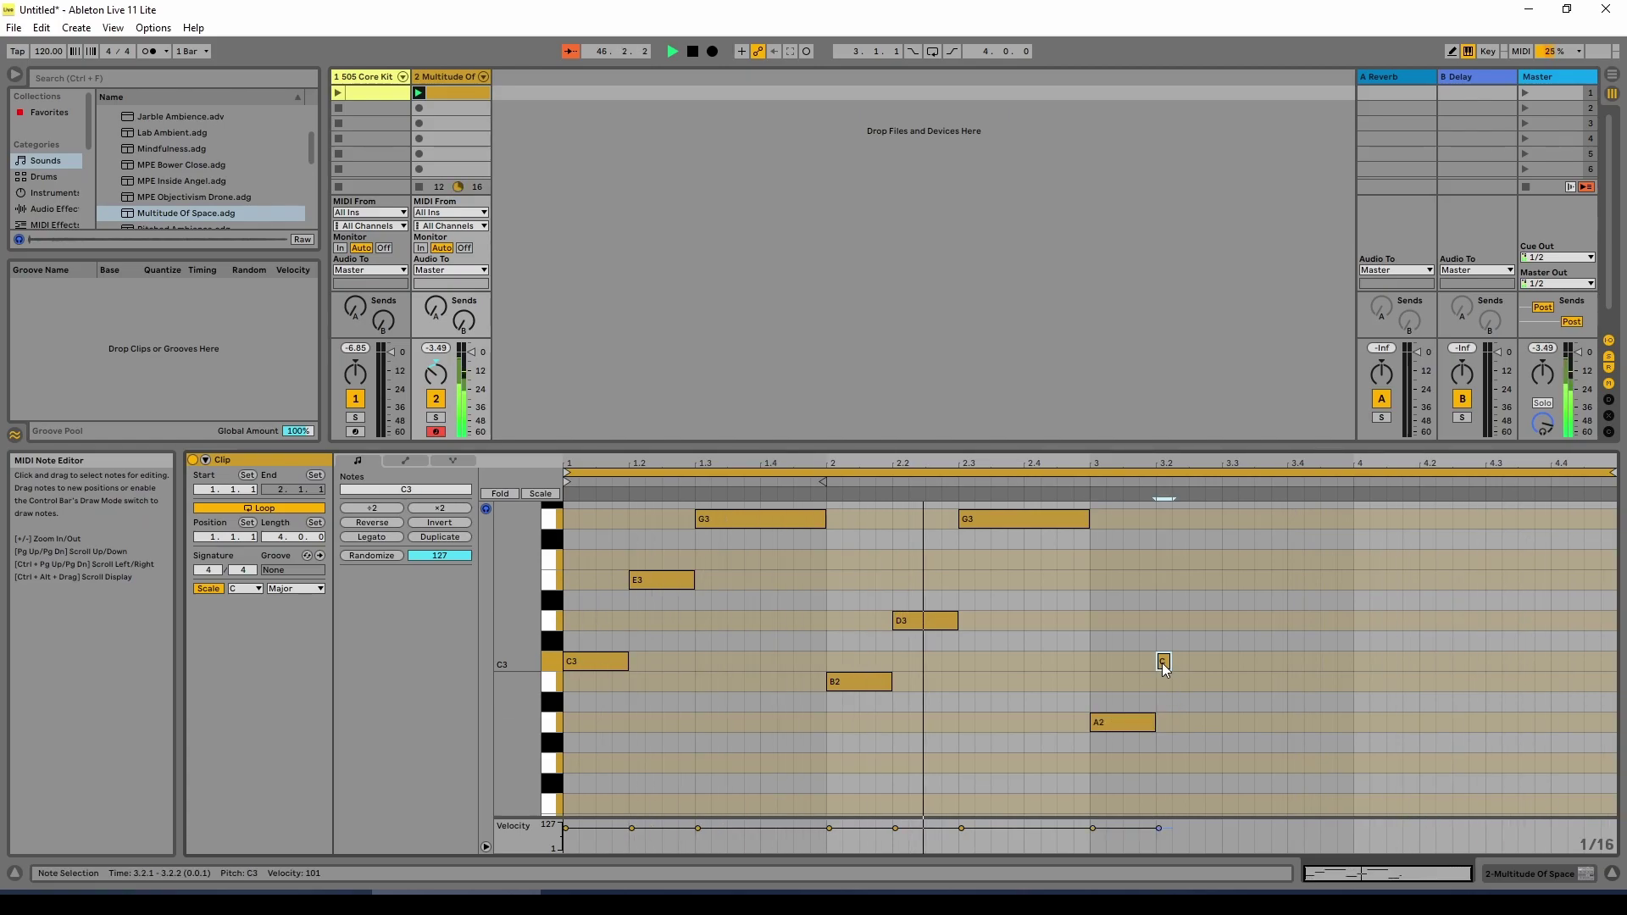
{"action": "left_click_drag", "start_coordinate": [1166, 663], "coordinate": [1217, 674]}
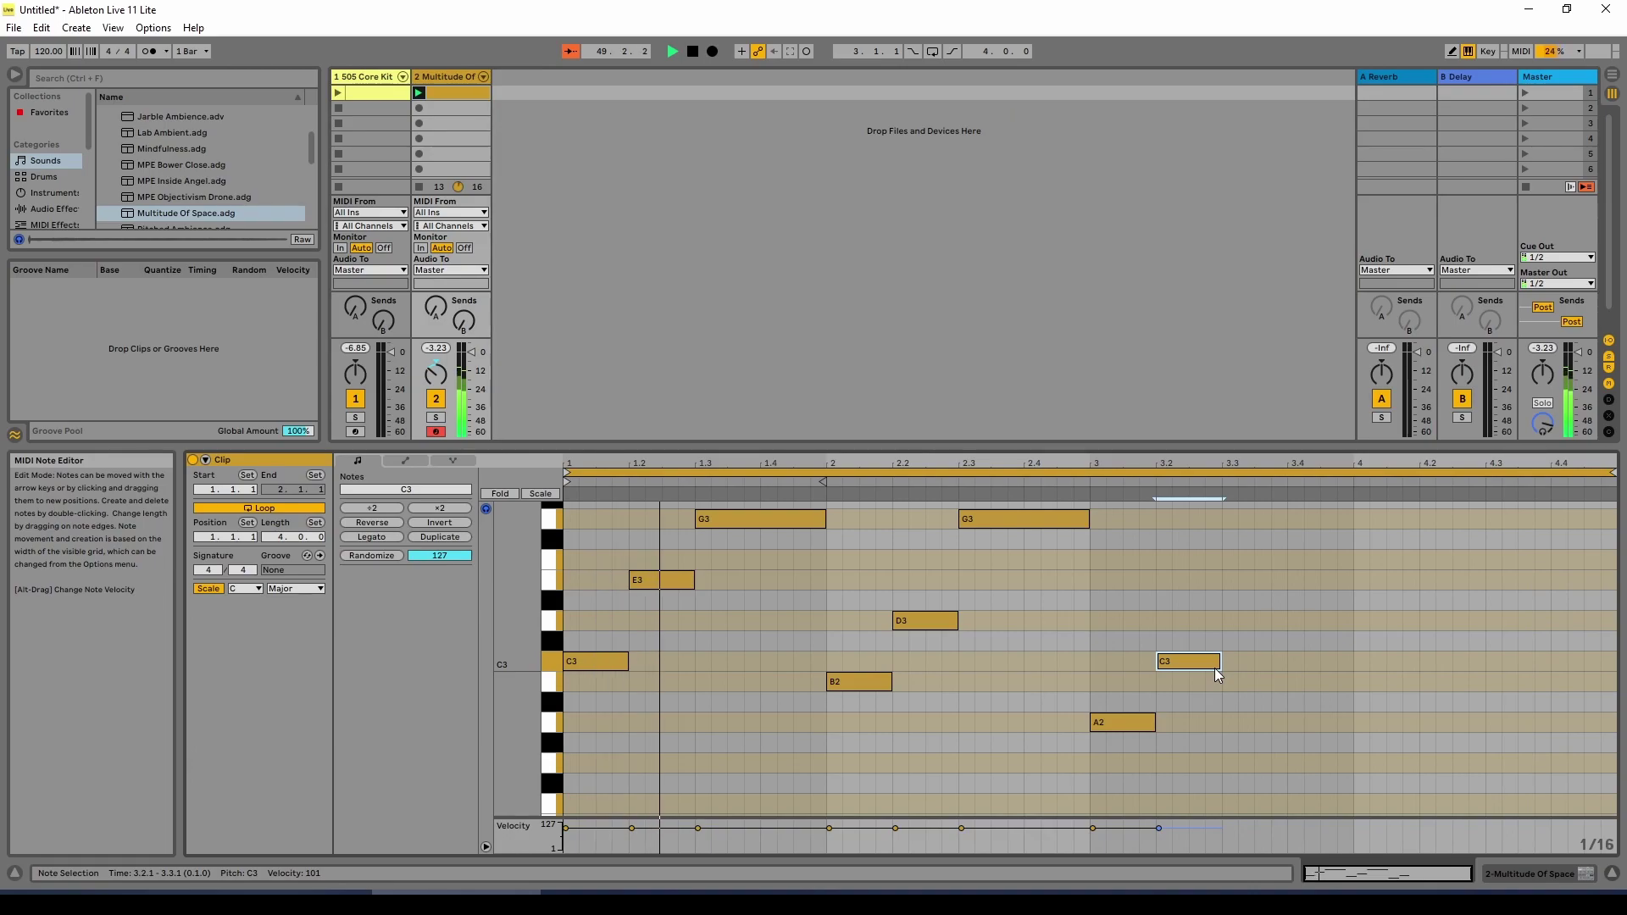
{"action": "double_click", "coordinate": [1268, 586]}
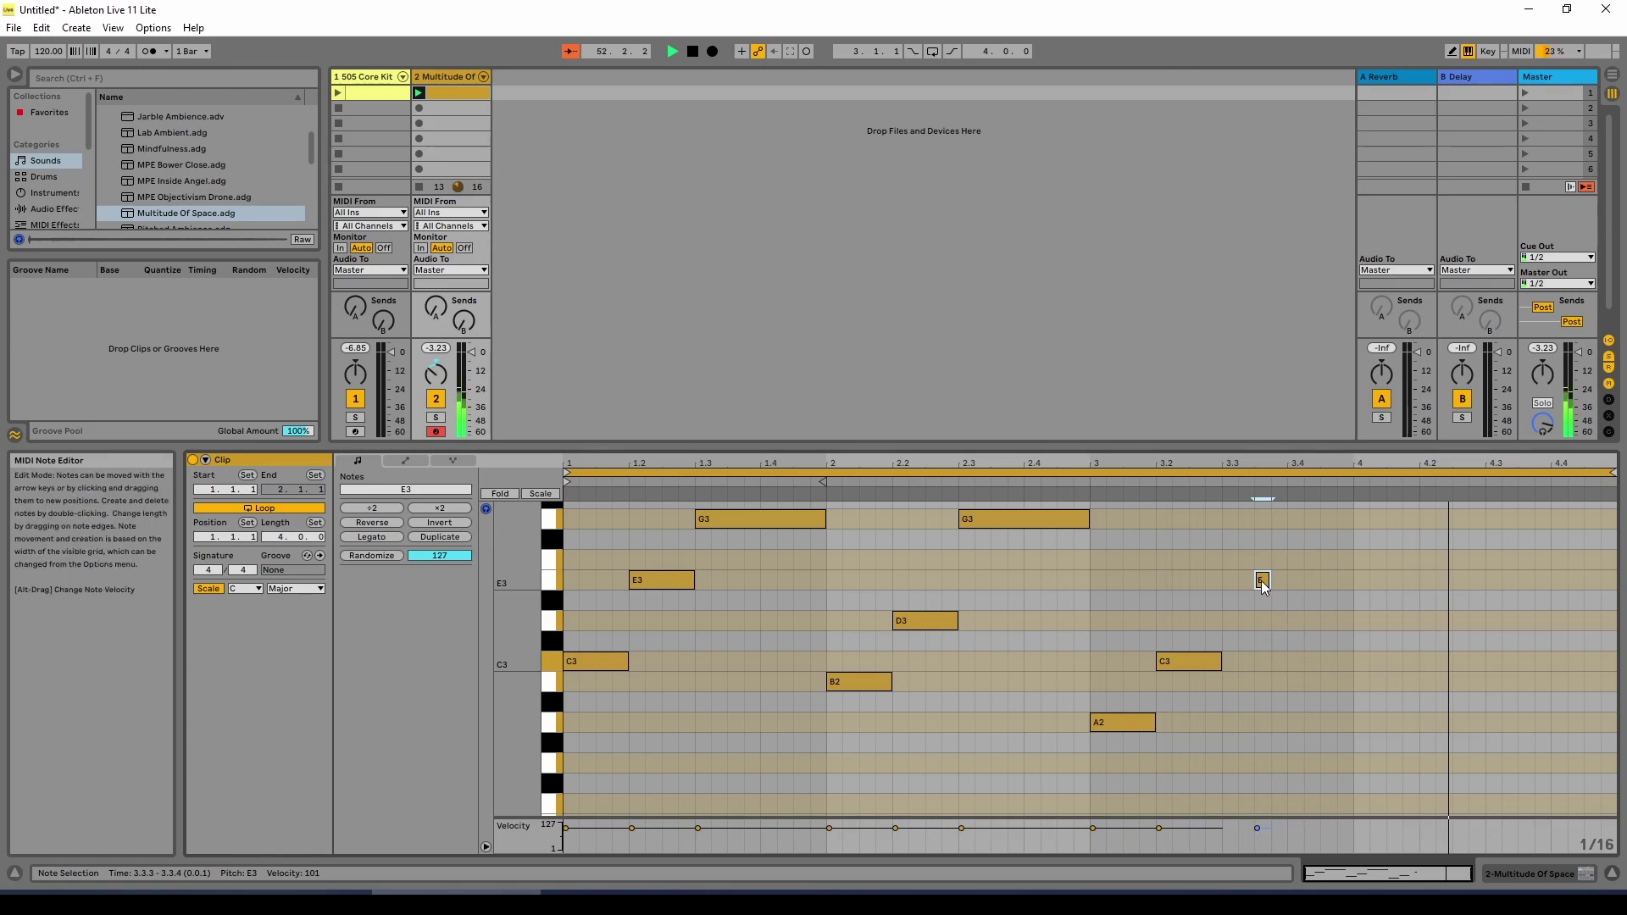
{"action": "left_click_drag", "start_coordinate": [1264, 583], "coordinate": [1295, 586]}
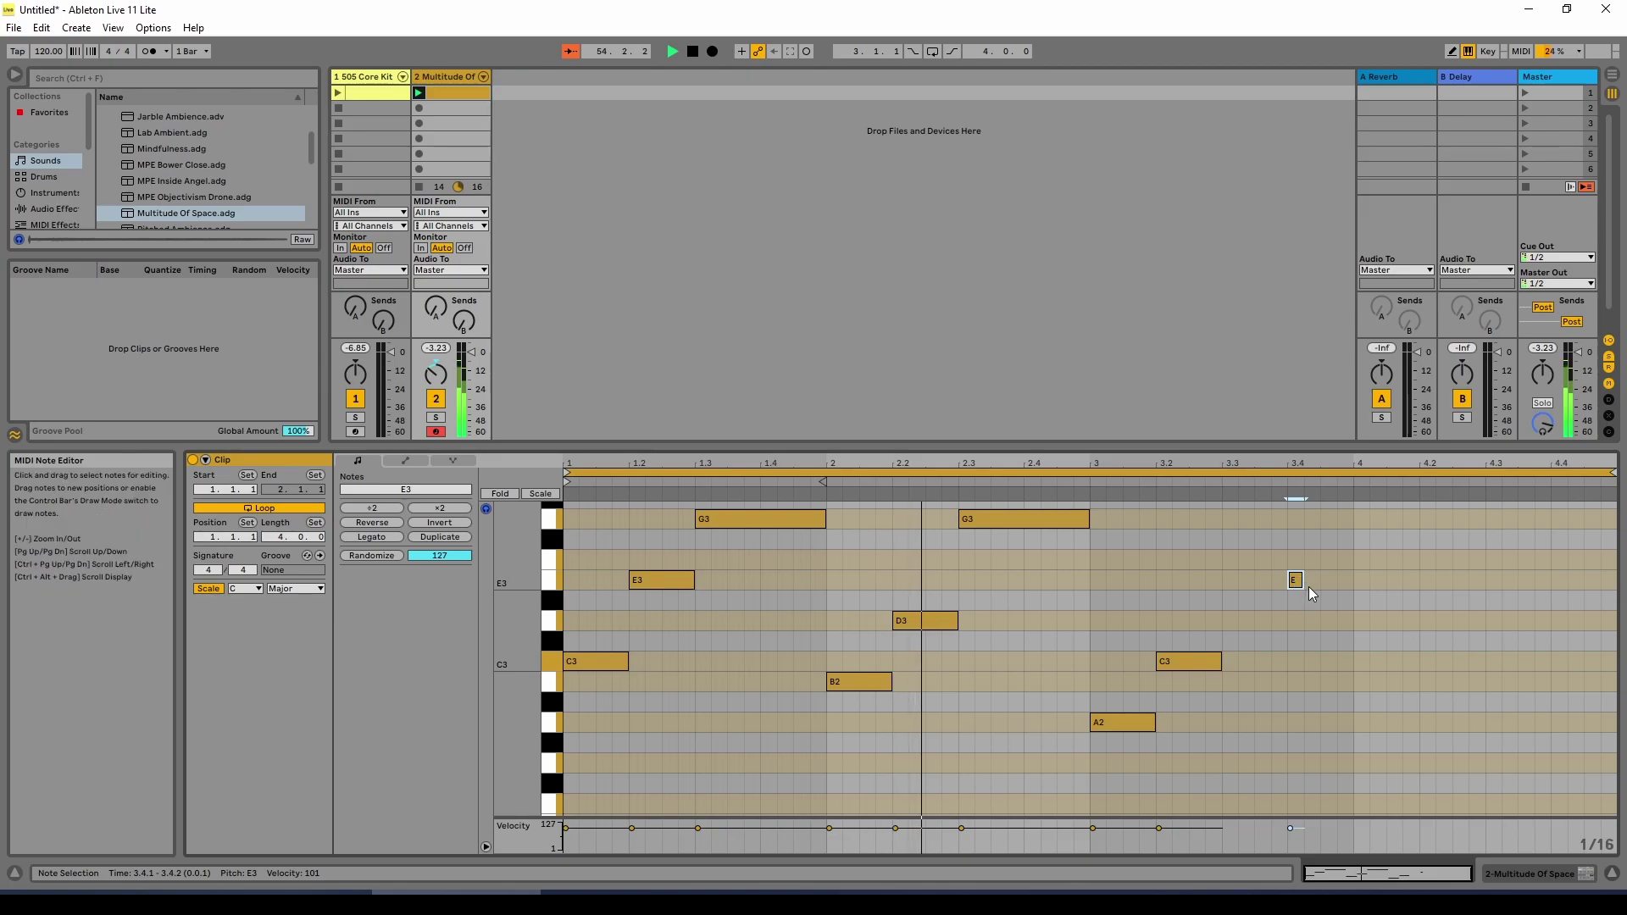
{"action": "left_click_drag", "start_coordinate": [1302, 587], "coordinate": [1344, 592]}
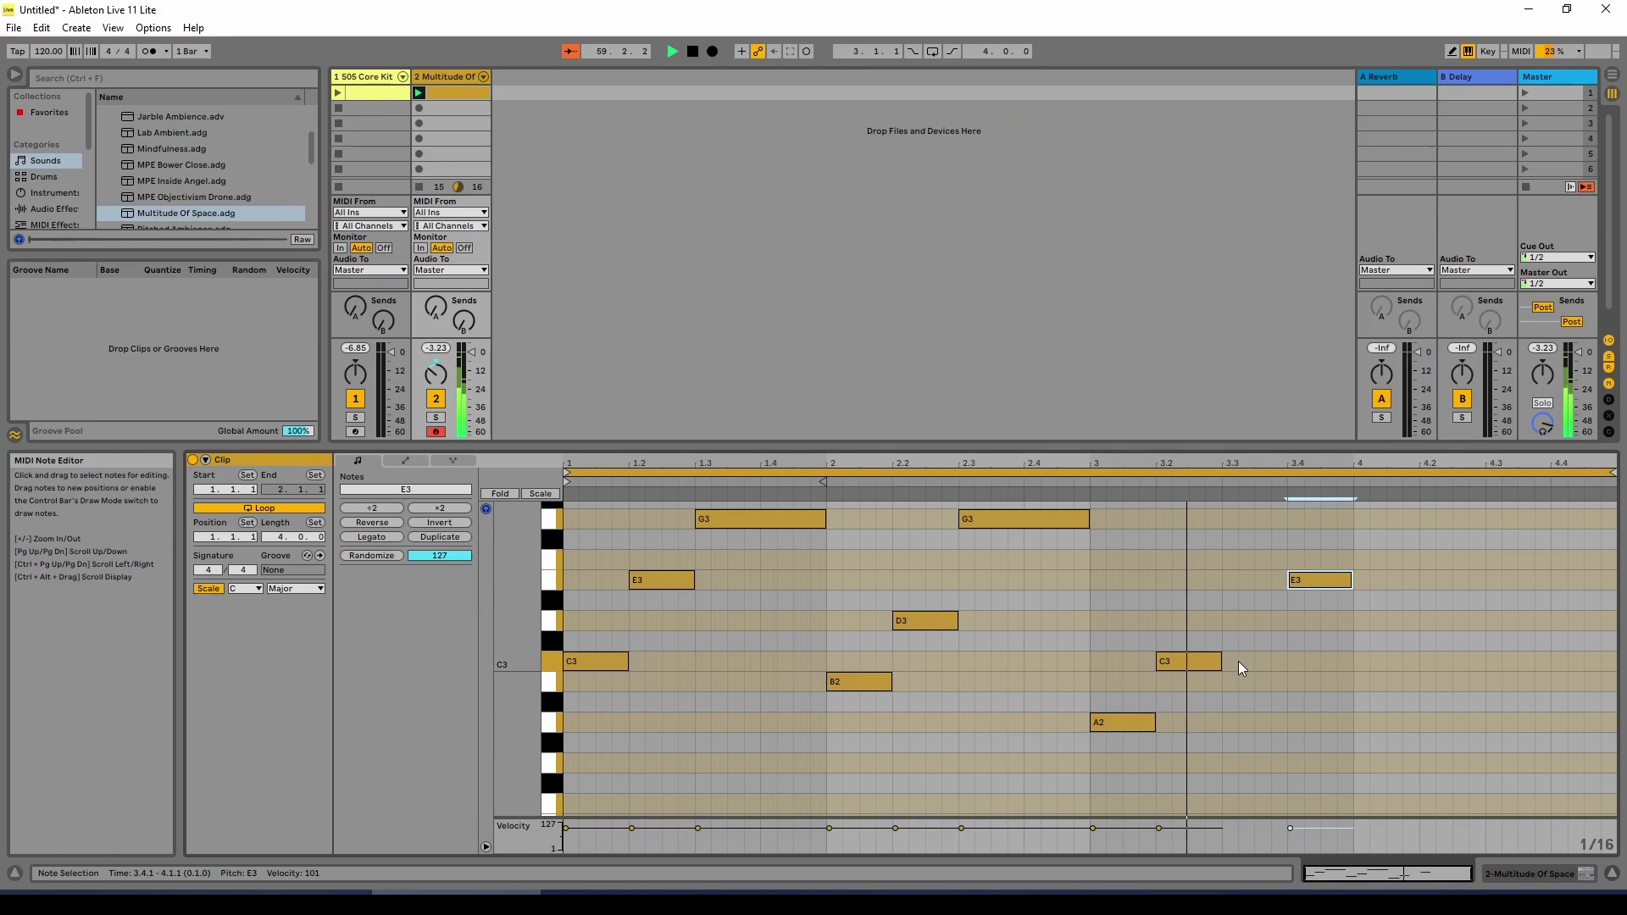
{"action": "left_click_drag", "start_coordinate": [1220, 665], "coordinate": [1287, 667]}
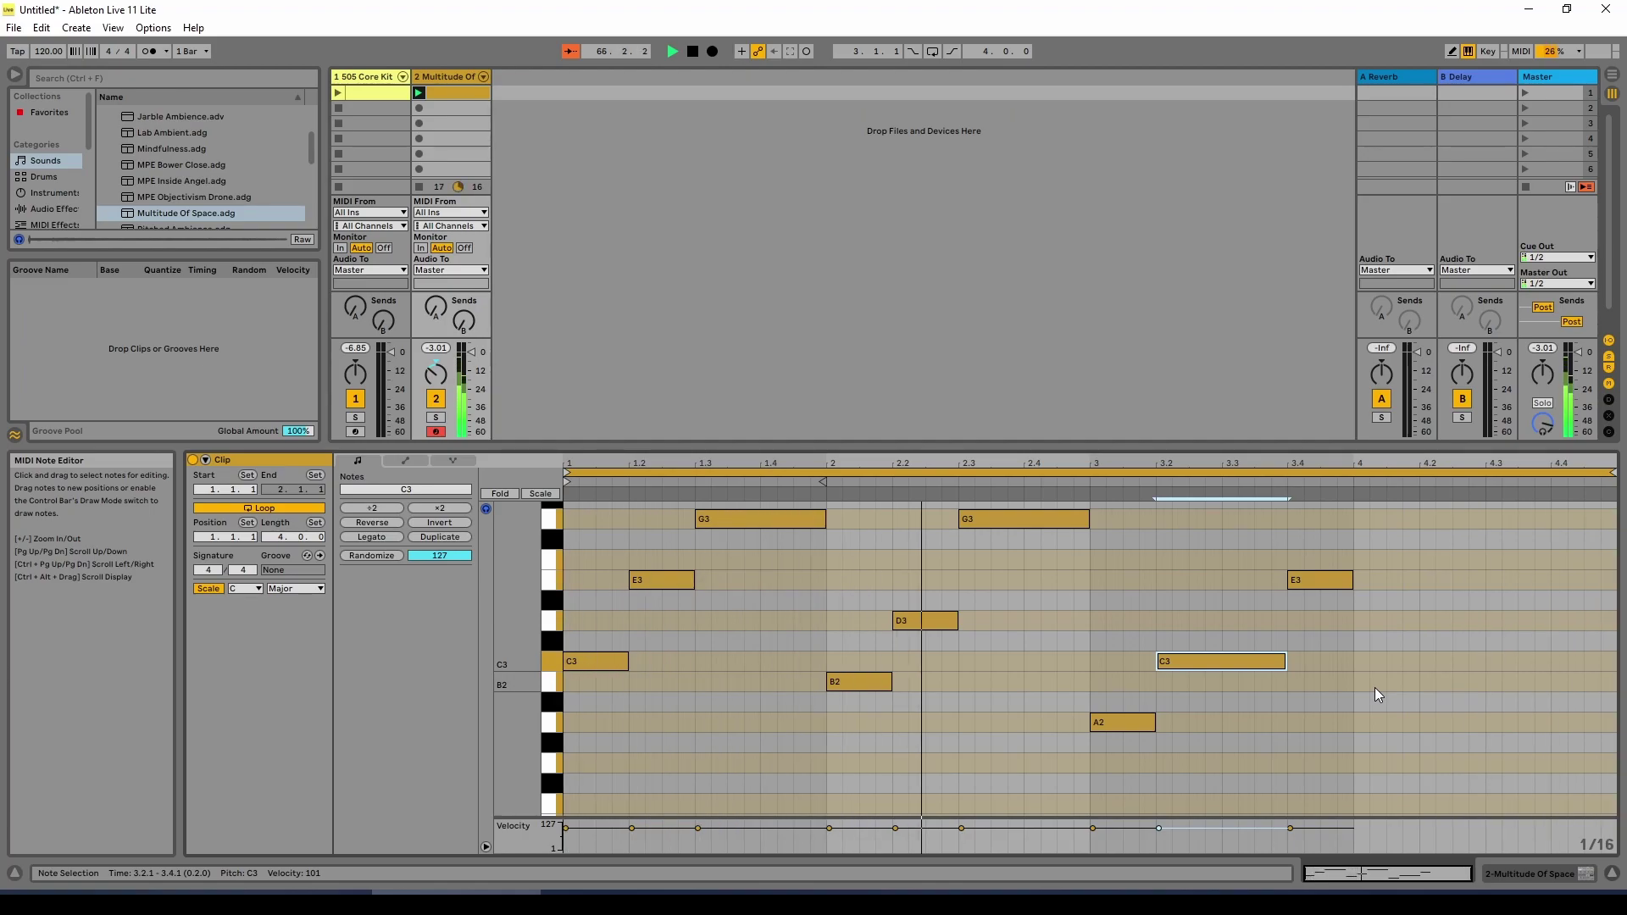
Fill bar 4 of the melody with two-beat G2 at 4.1.1, one-beat B2 at 4.3.1 and one-beat D3 at 4.4.1.
{"action": "double_click", "coordinate": [1363, 764]}
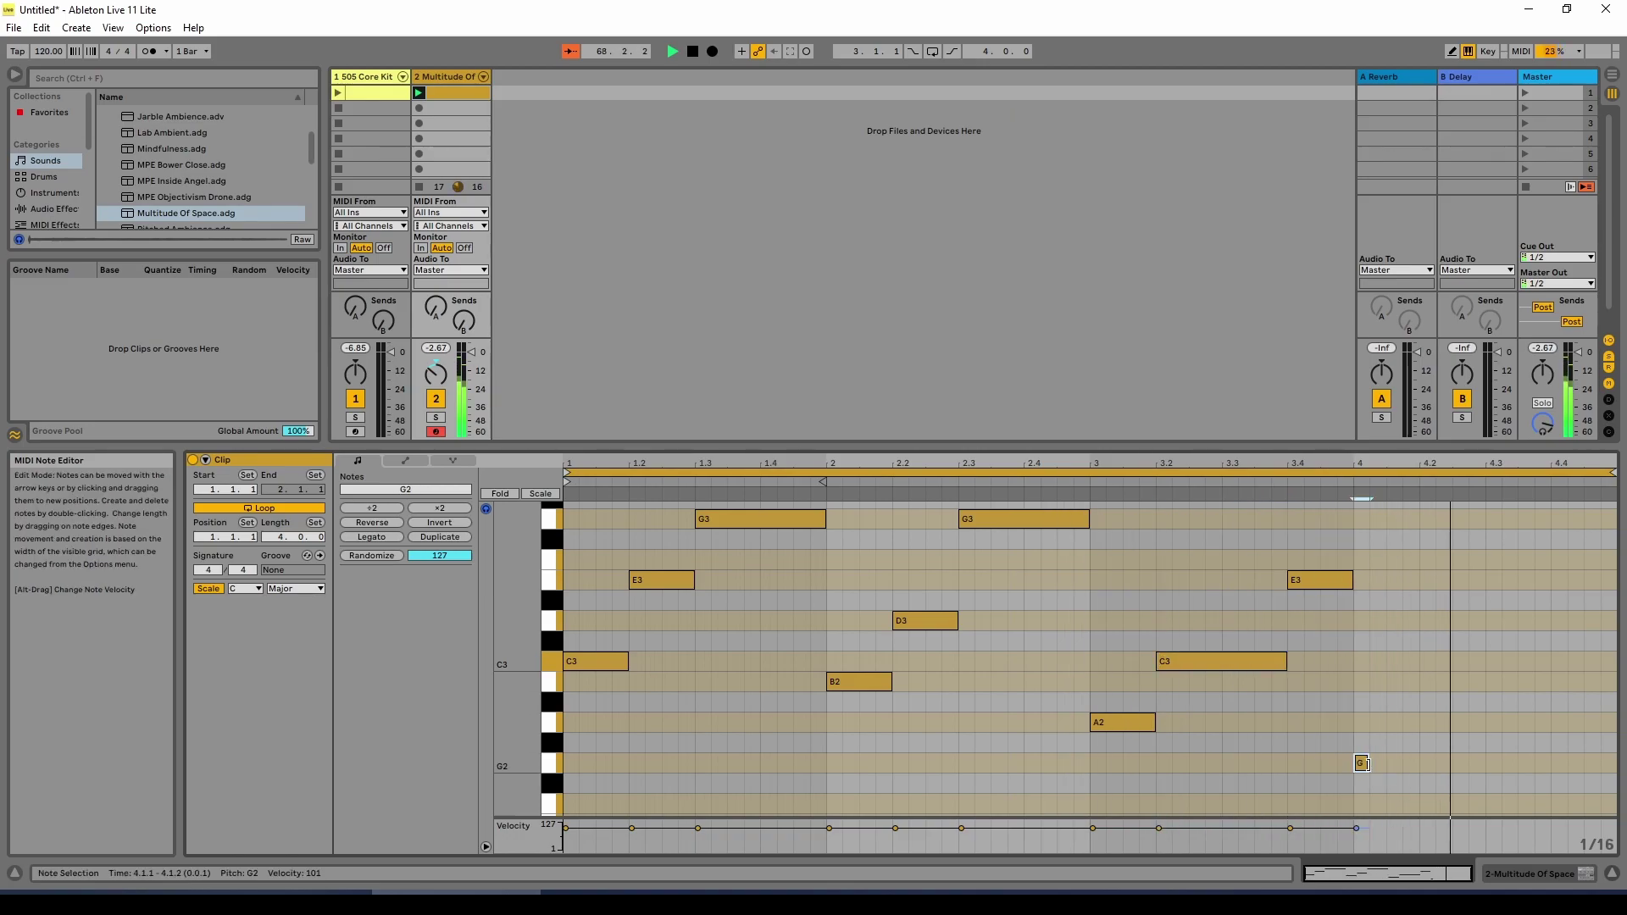
{"action": "left_click_drag", "start_coordinate": [1363, 765], "coordinate": [1485, 765]}
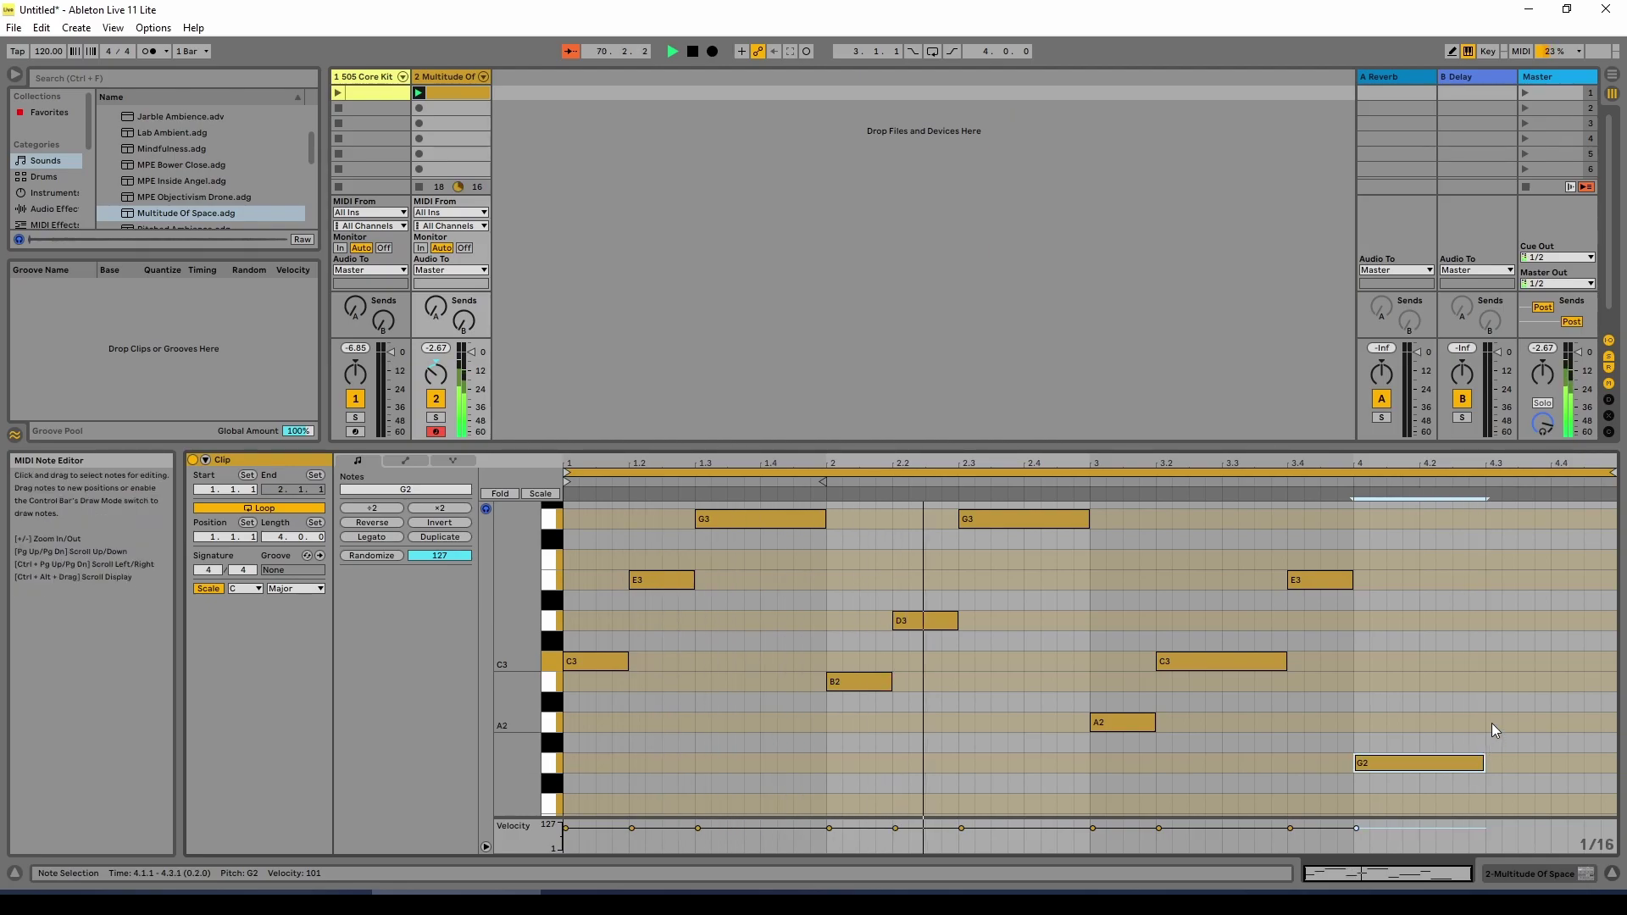
{"action": "double_click", "coordinate": [1498, 683]}
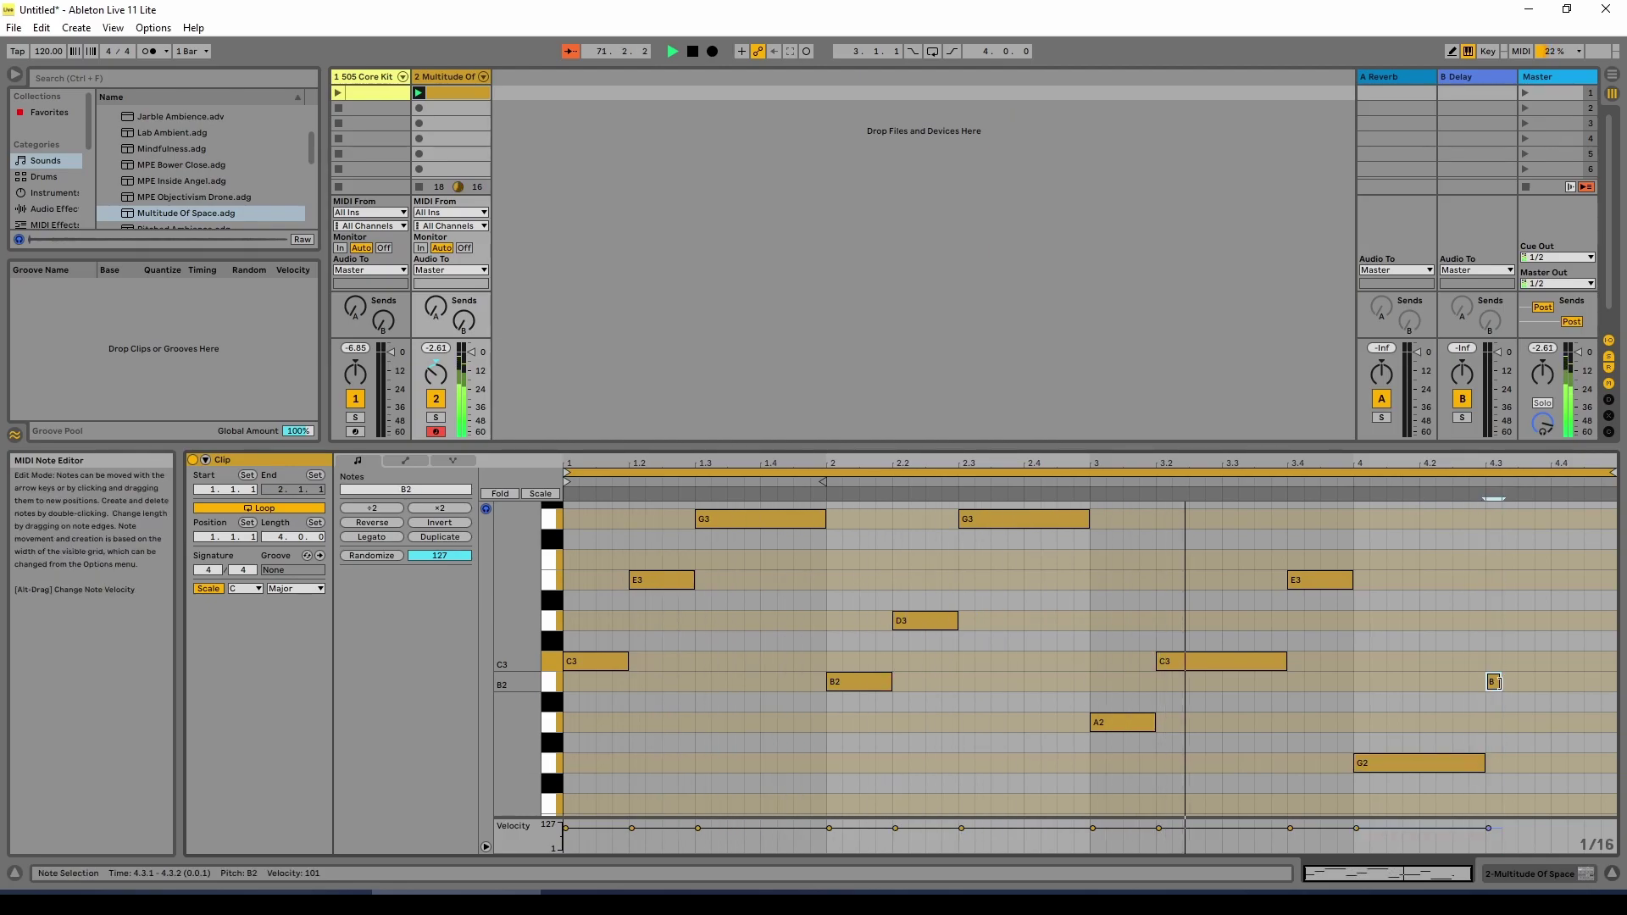
{"action": "left_click_drag", "start_coordinate": [1500, 683], "coordinate": [1546, 683]}
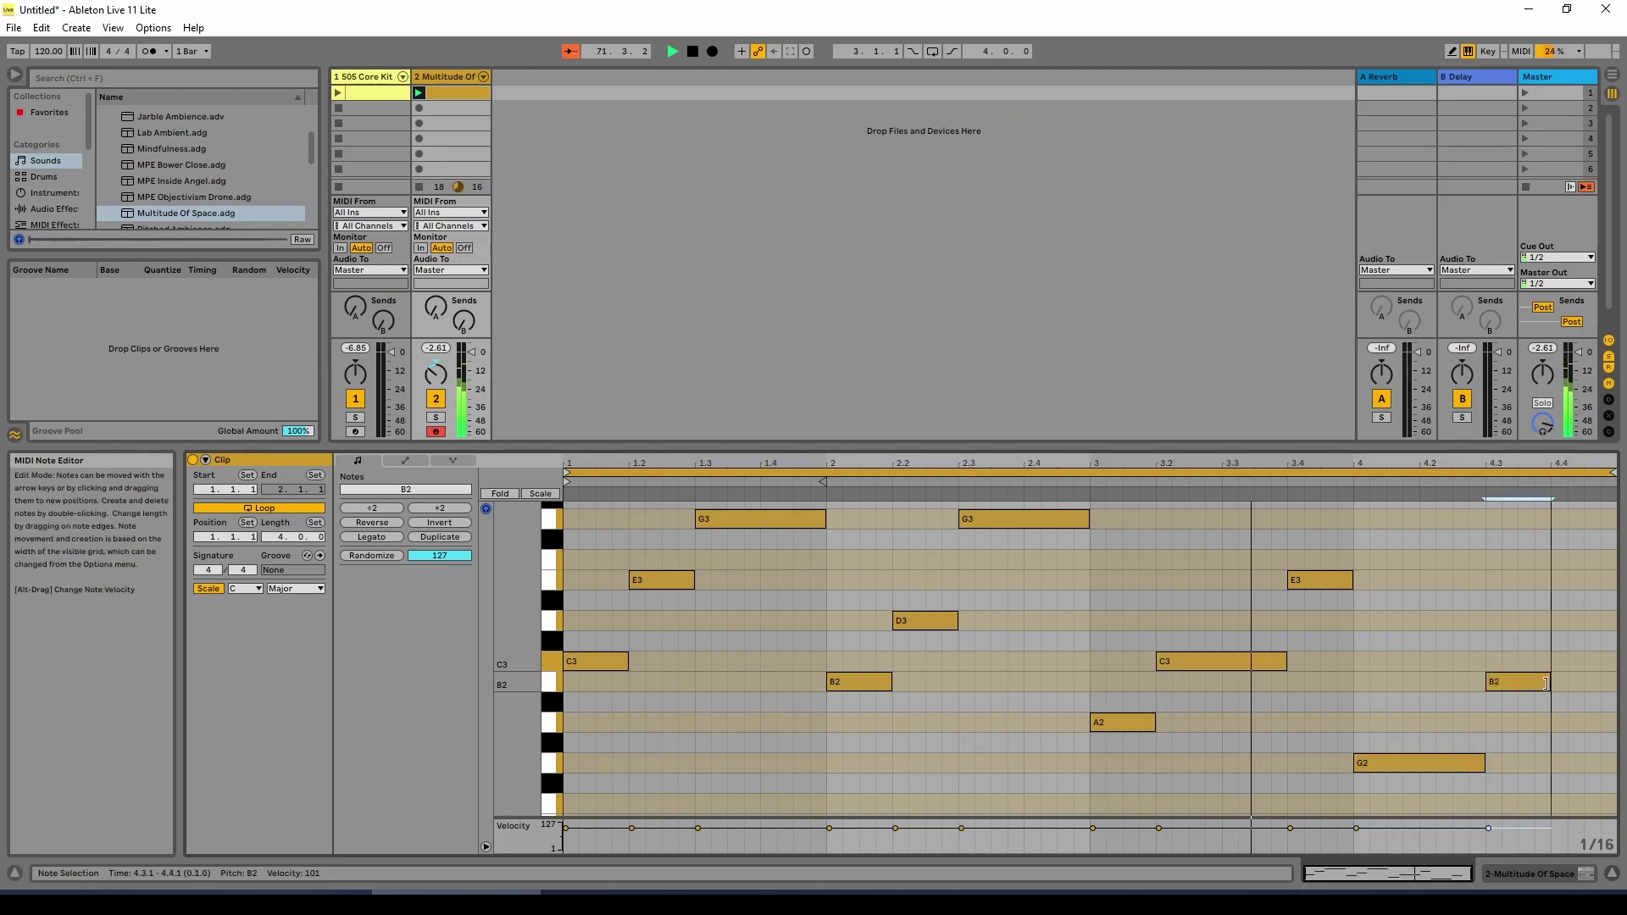
{"action": "double_click", "coordinate": [1556, 622]}
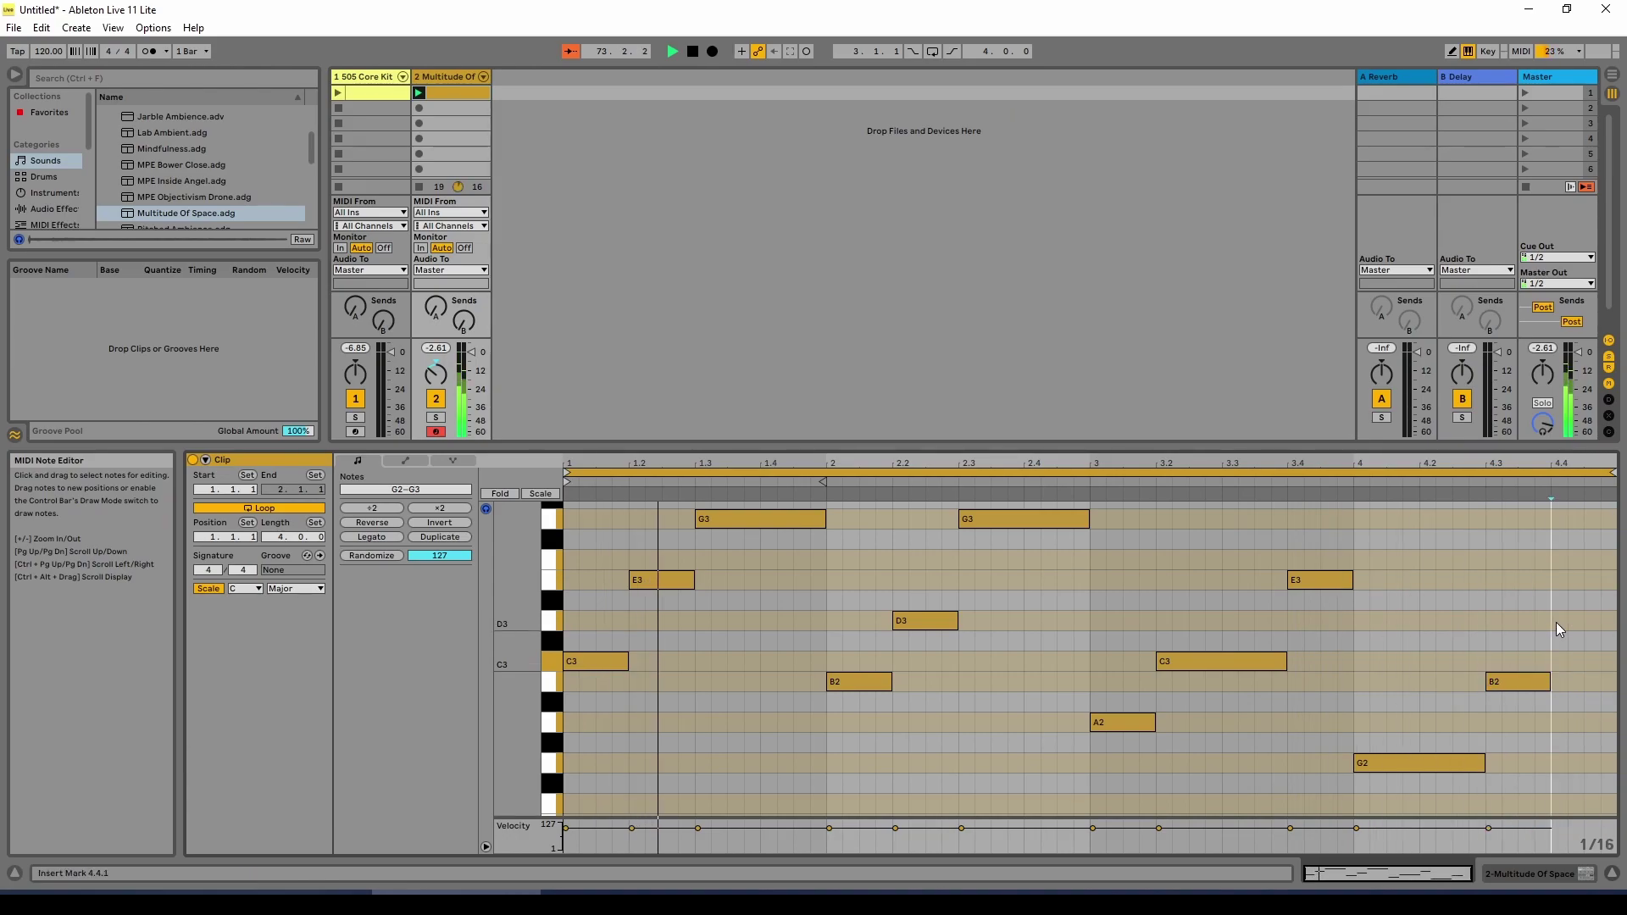
{"action": "left_click_drag", "start_coordinate": [1564, 622], "coordinate": [1615, 622]}
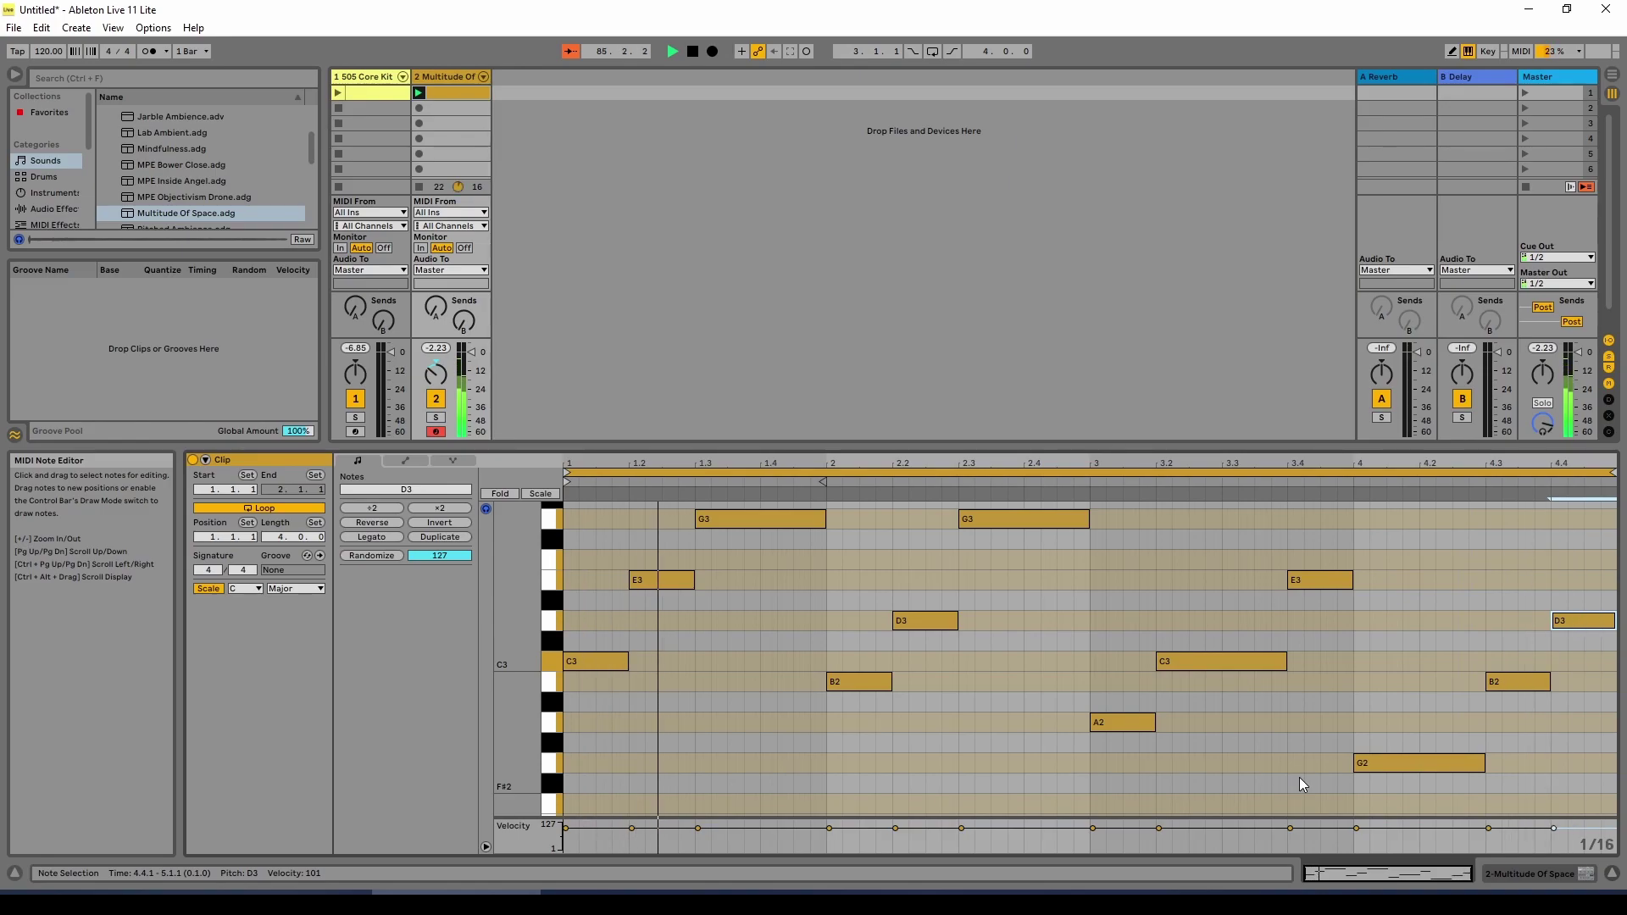
Stop playback, launch the first scene to hear the drums and melody together, and show the melody clip's notes.
{"action": "left_click", "coordinate": [693, 51]}
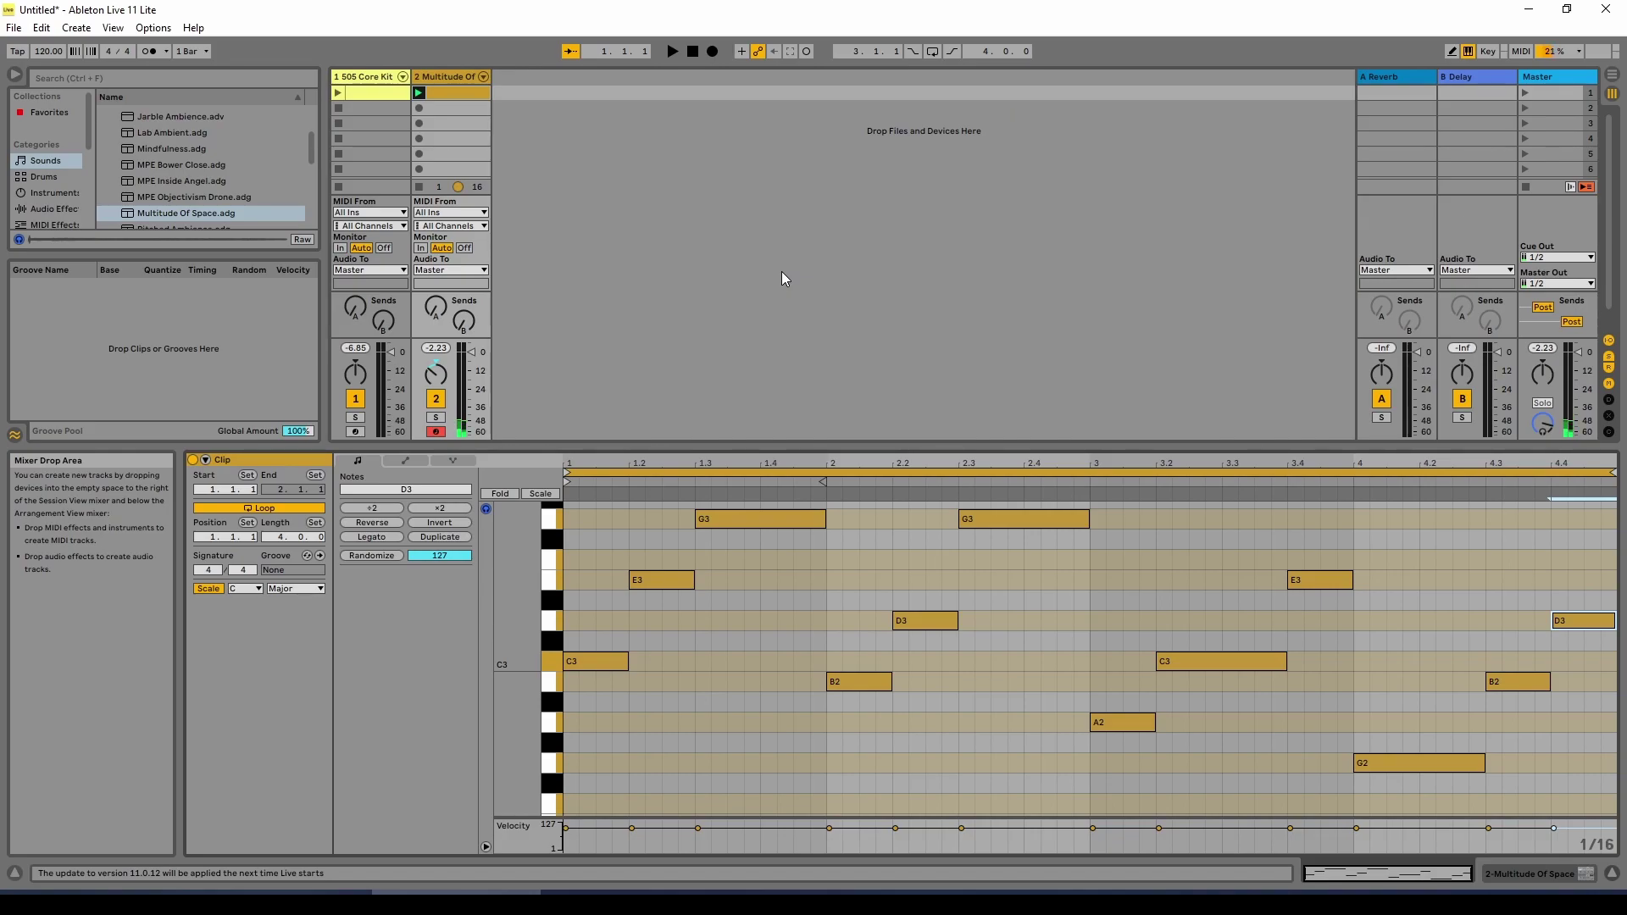
{"action": "left_click", "coordinate": [1524, 93]}
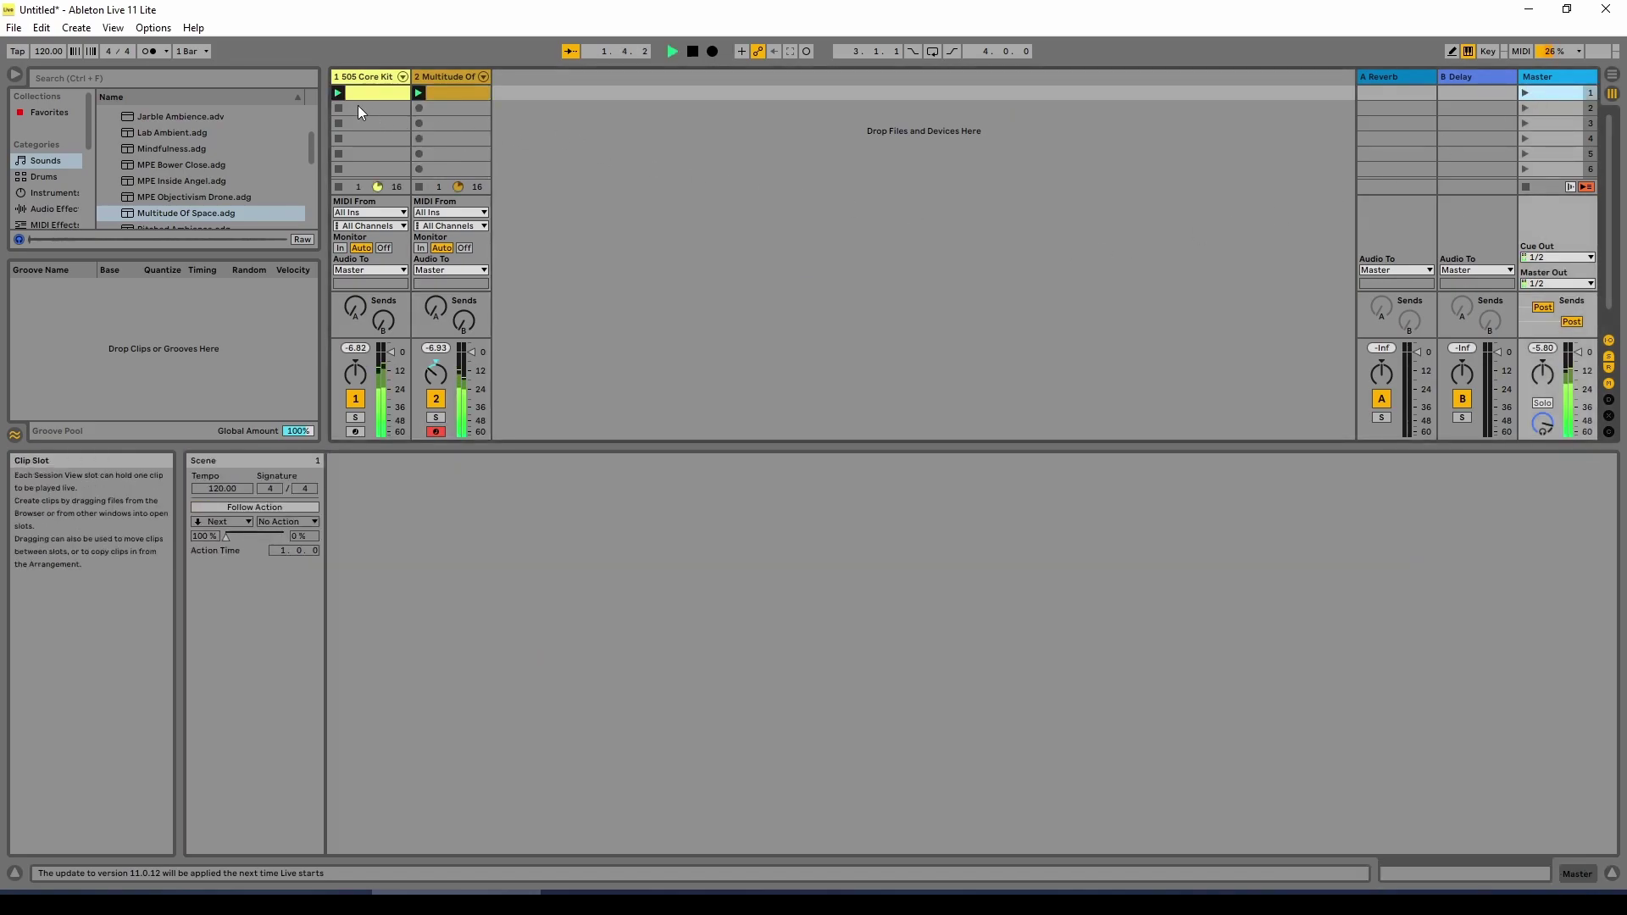
{"action": "left_click", "coordinate": [444, 94]}
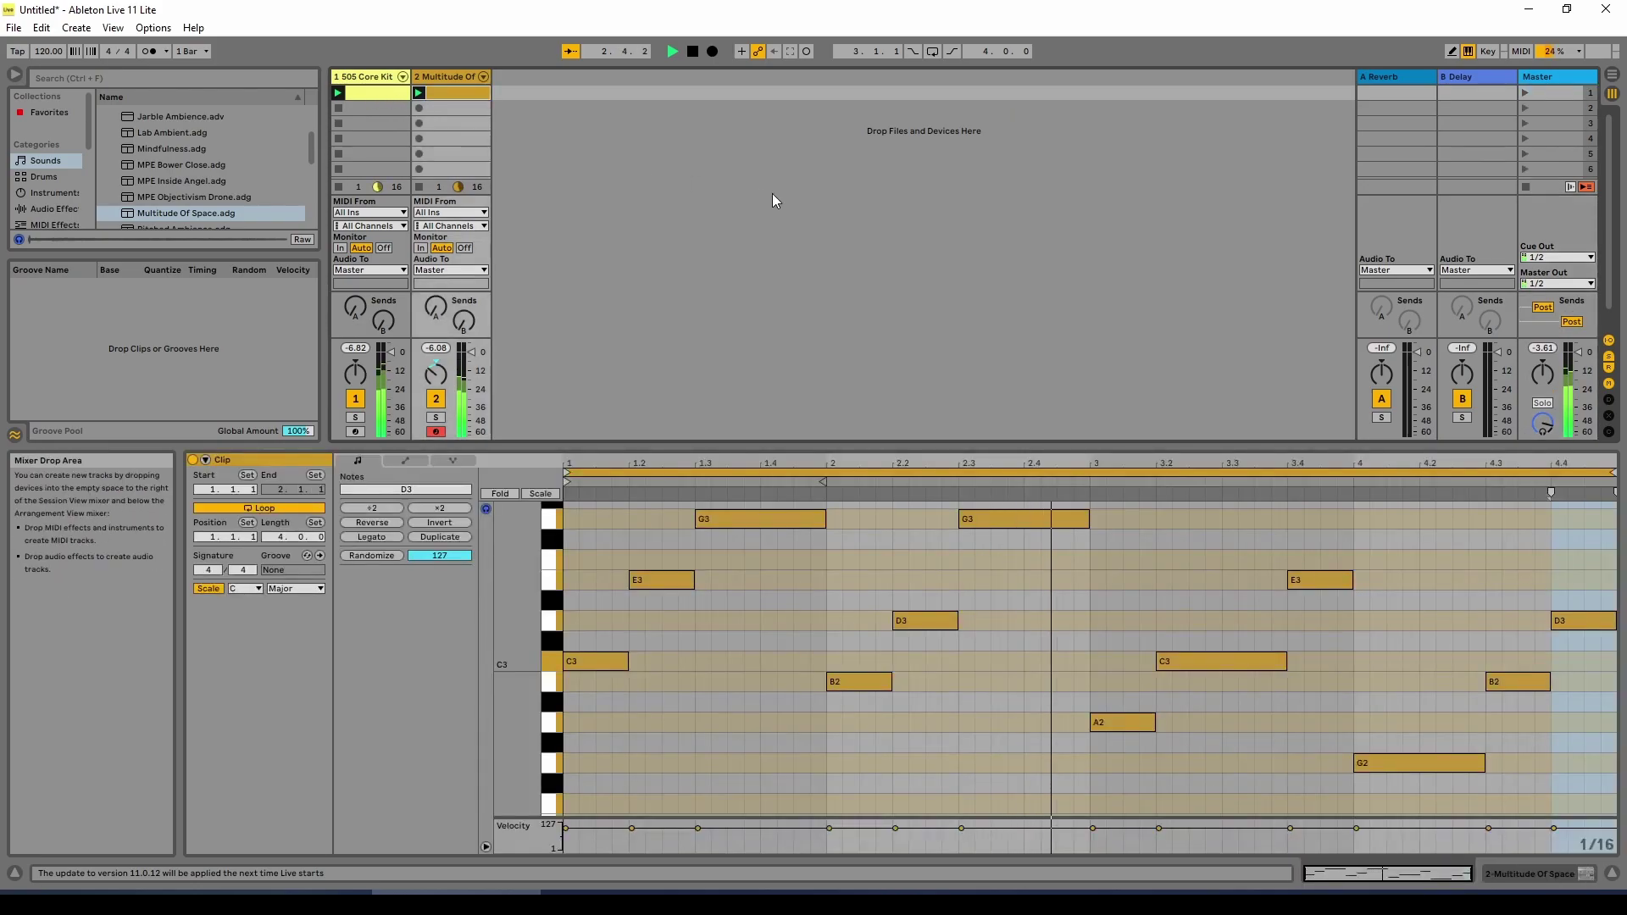